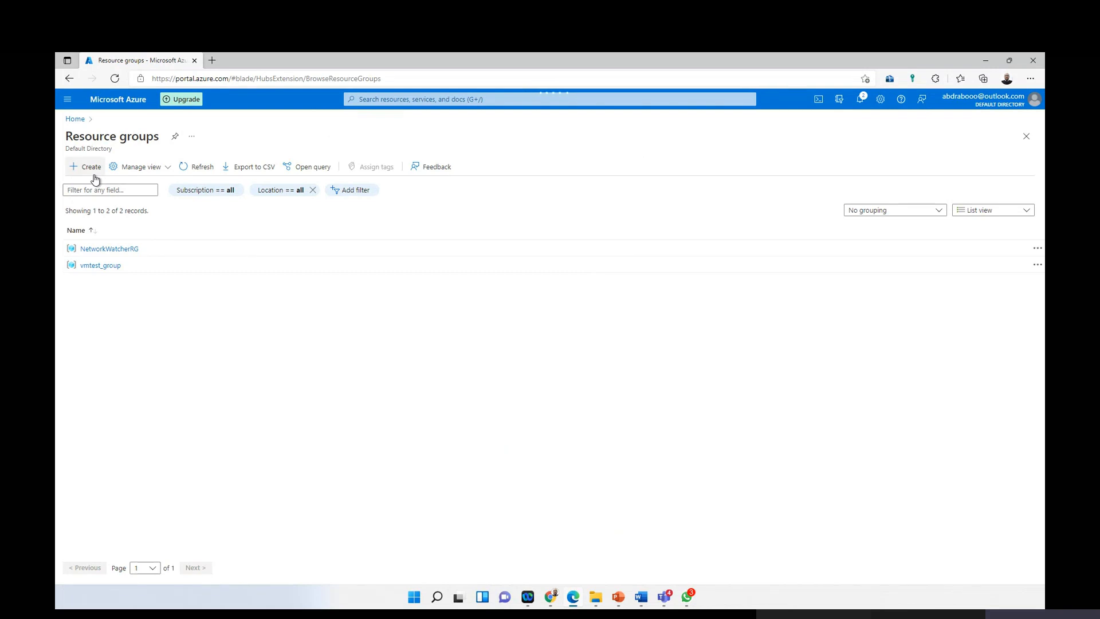
Step: Create the resource group my-lab in the (US) East US region
{"action": "left_click", "coordinate": [385, 267]}
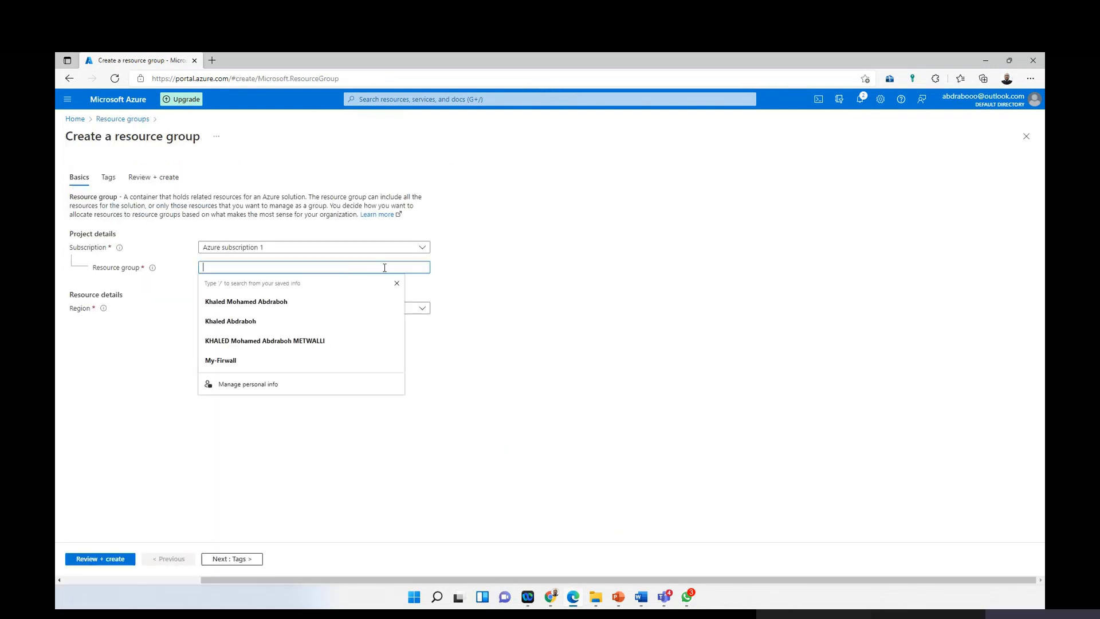
{"action": "key", "text": "Tab"}
{"action": "left_click", "coordinate": [429, 269]}
{"action": "type", "text": "my"}
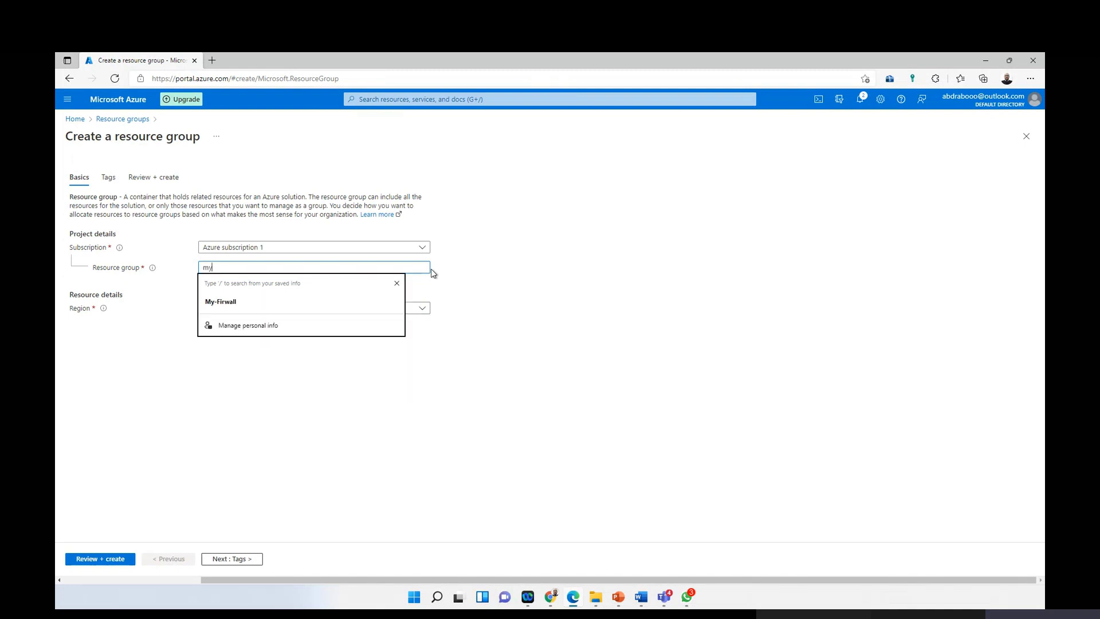
{"action": "type", "text": "-lab"}
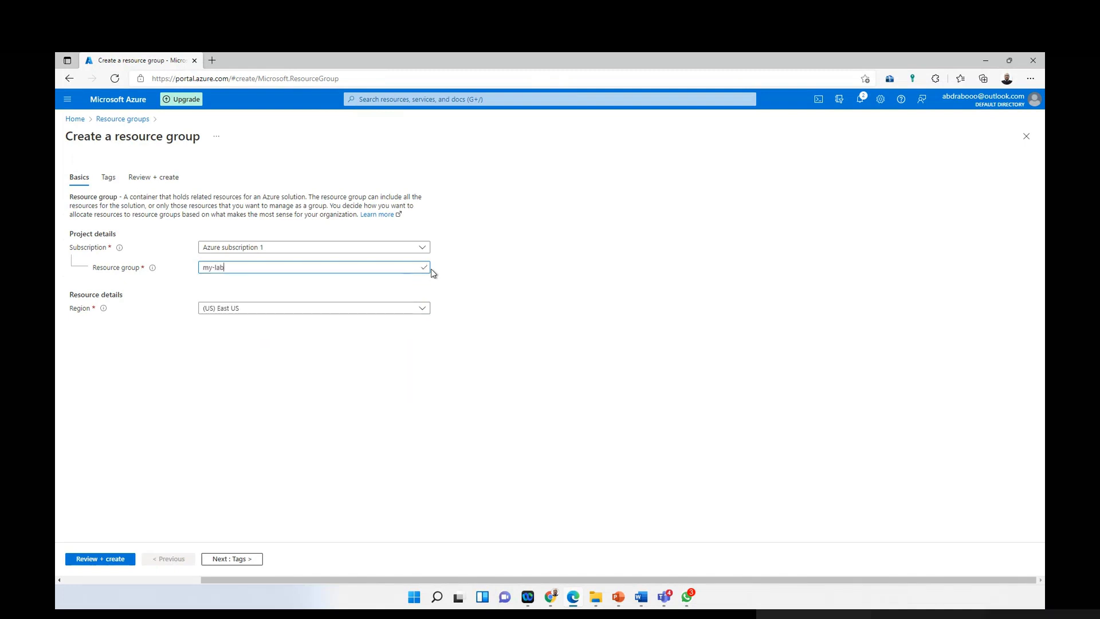
{"action": "left_click", "coordinate": [112, 558]}
{"action": "left_click", "coordinate": [86, 560]}
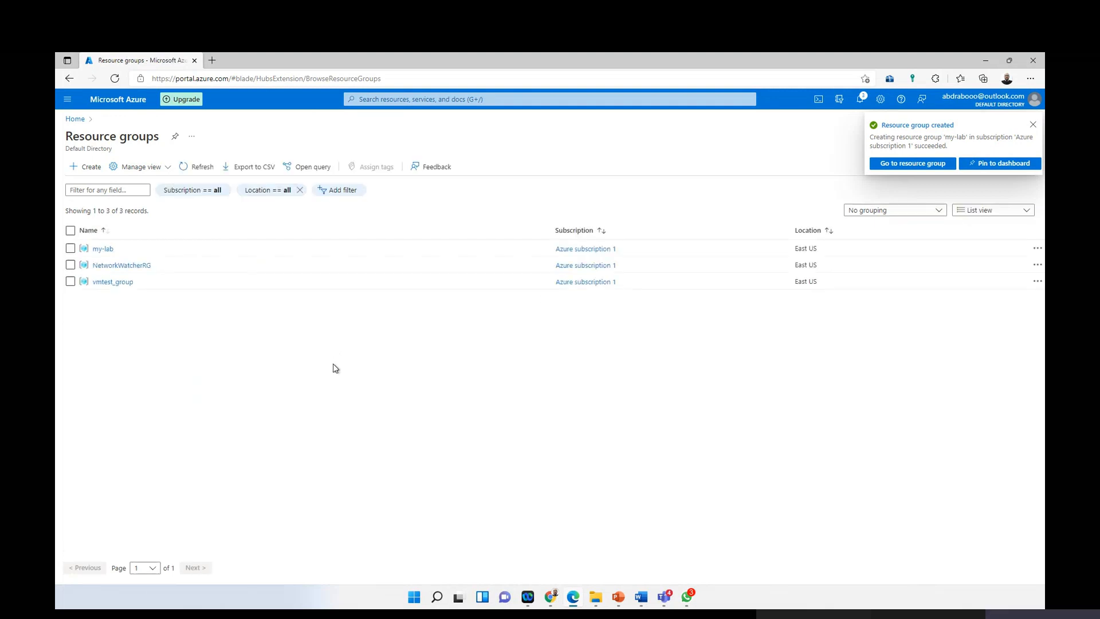
{"action": "left_click", "coordinate": [67, 99]}
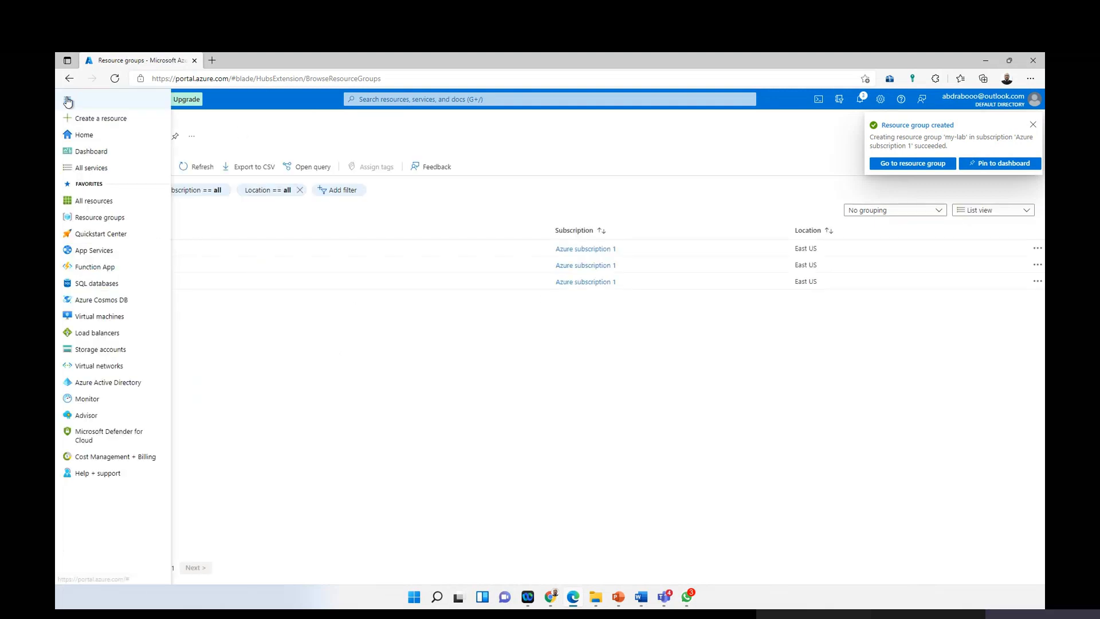
Step: Start a new virtual network from Home > Virtual networks
{"action": "left_click", "coordinate": [95, 135]}
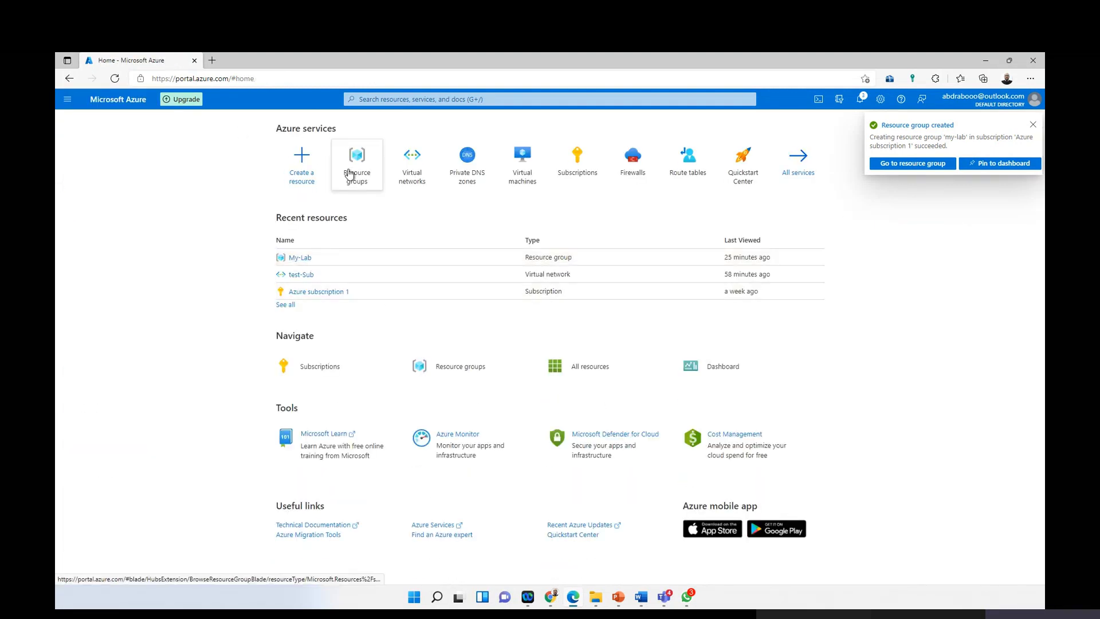
{"action": "left_click", "coordinate": [407, 171]}
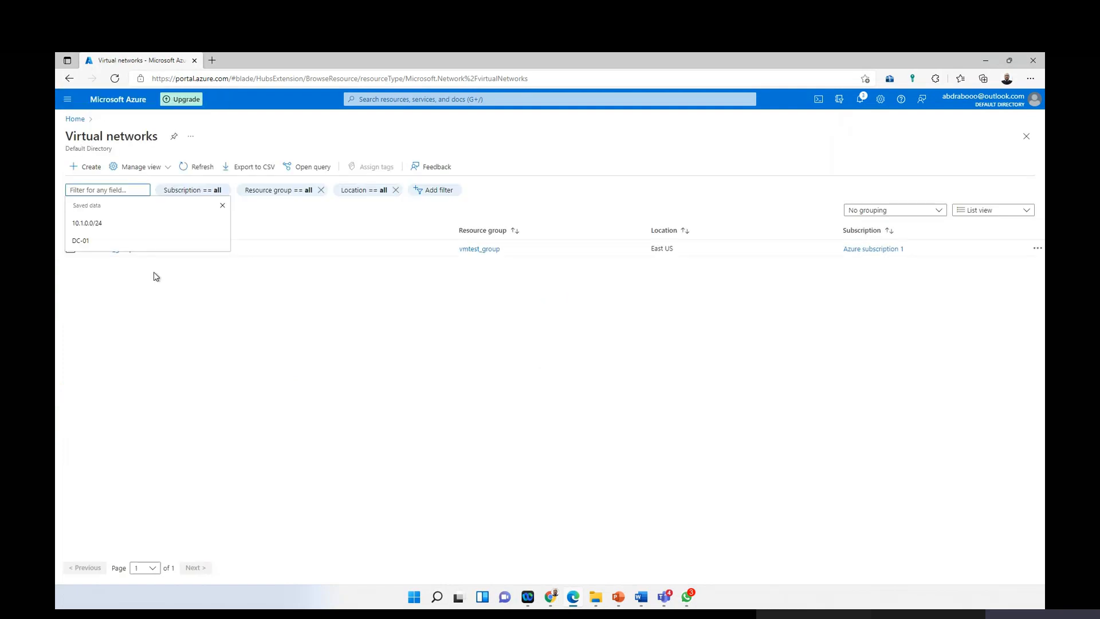
{"action": "left_click", "coordinate": [86, 167]}
Step: Place the network in my-lab and name it Staging in East US
{"action": "left_click", "coordinate": [246, 327]}
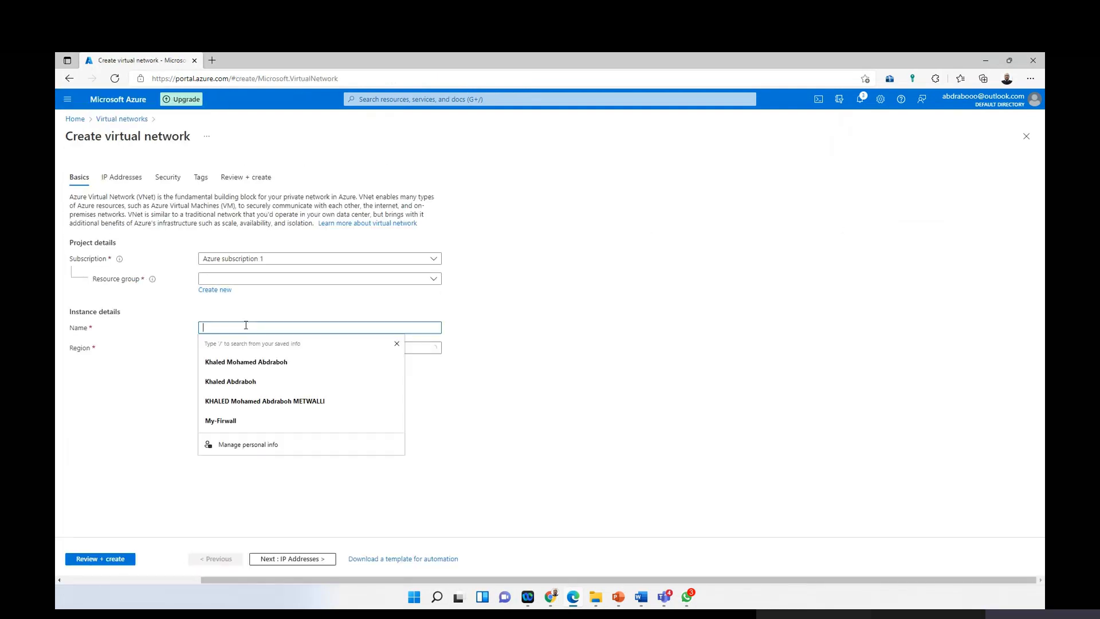
{"action": "left_click", "coordinate": [290, 279]}
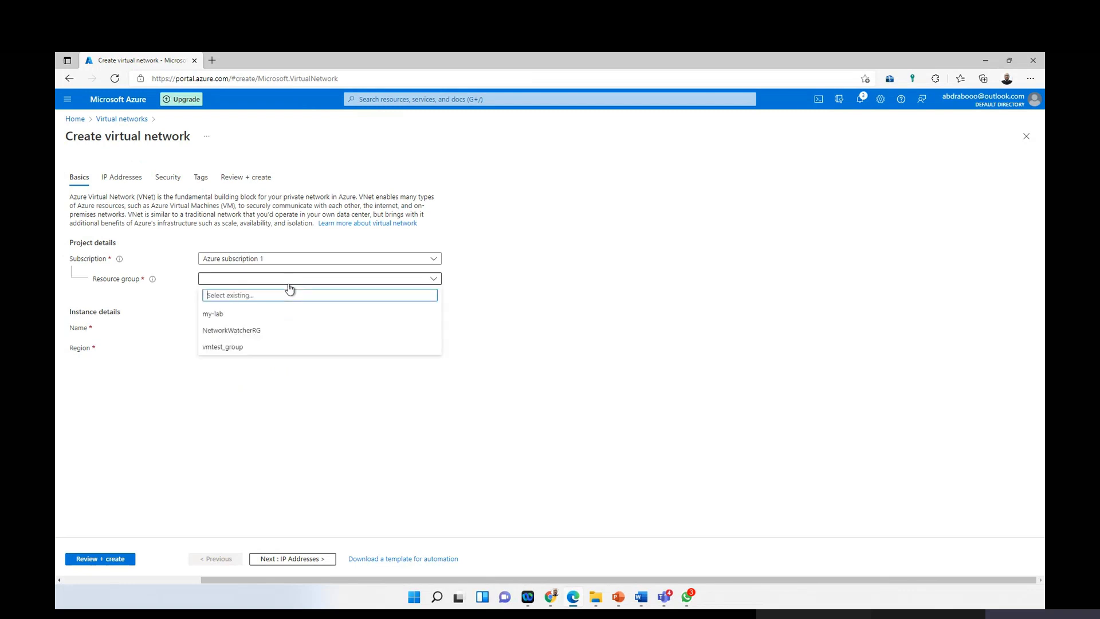
{"action": "left_click", "coordinate": [263, 315]}
{"action": "left_click", "coordinate": [235, 327]}
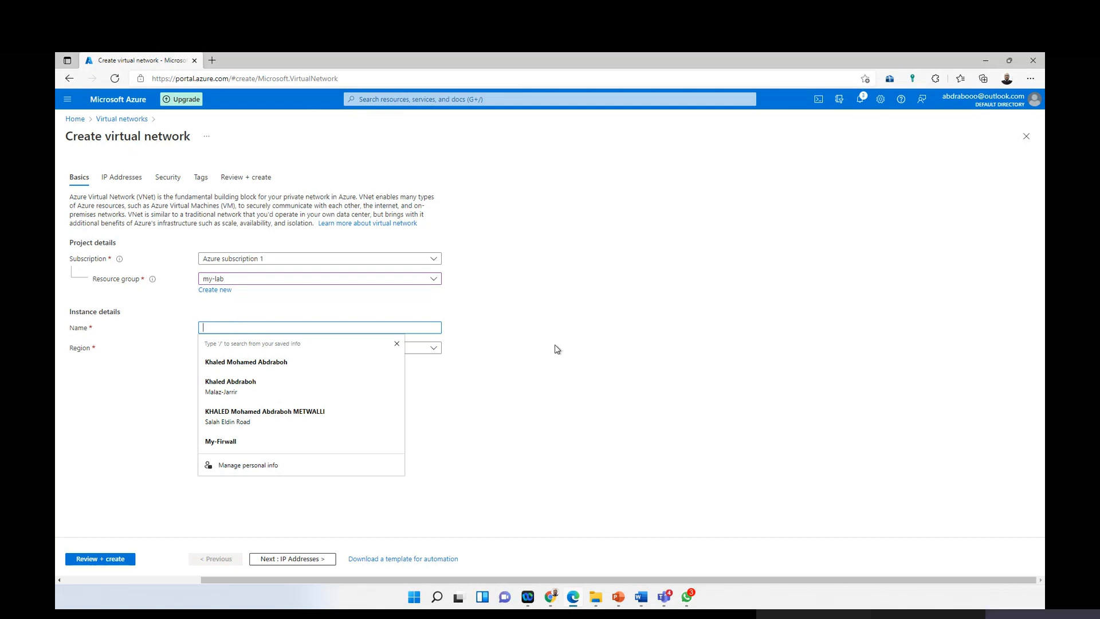
{"action": "type", "text": "d"}
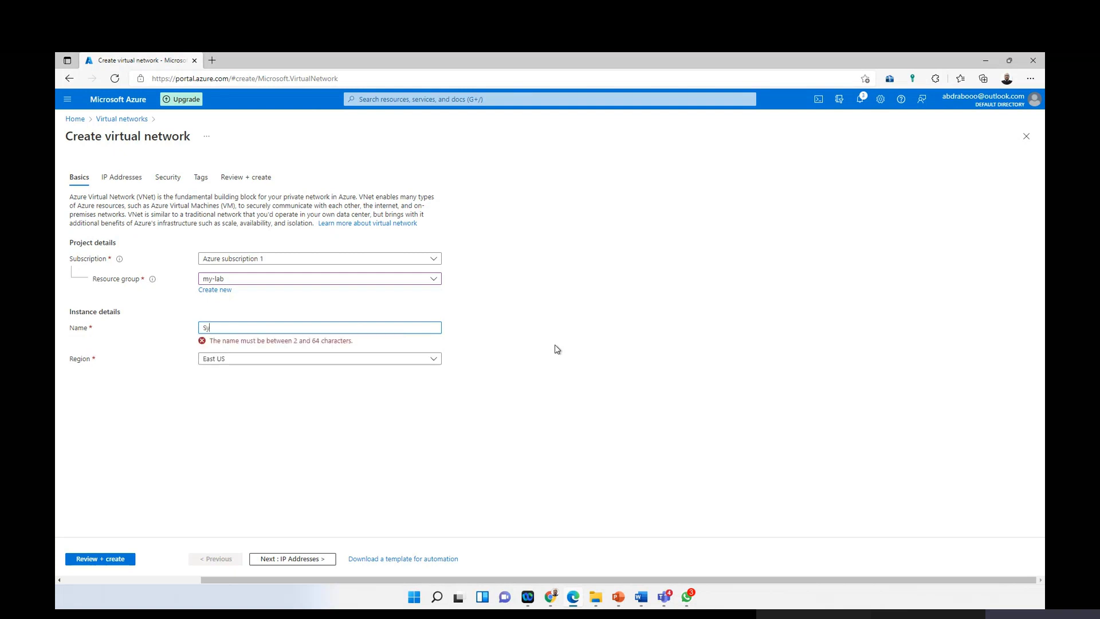
{"action": "type", "text": "tage"}
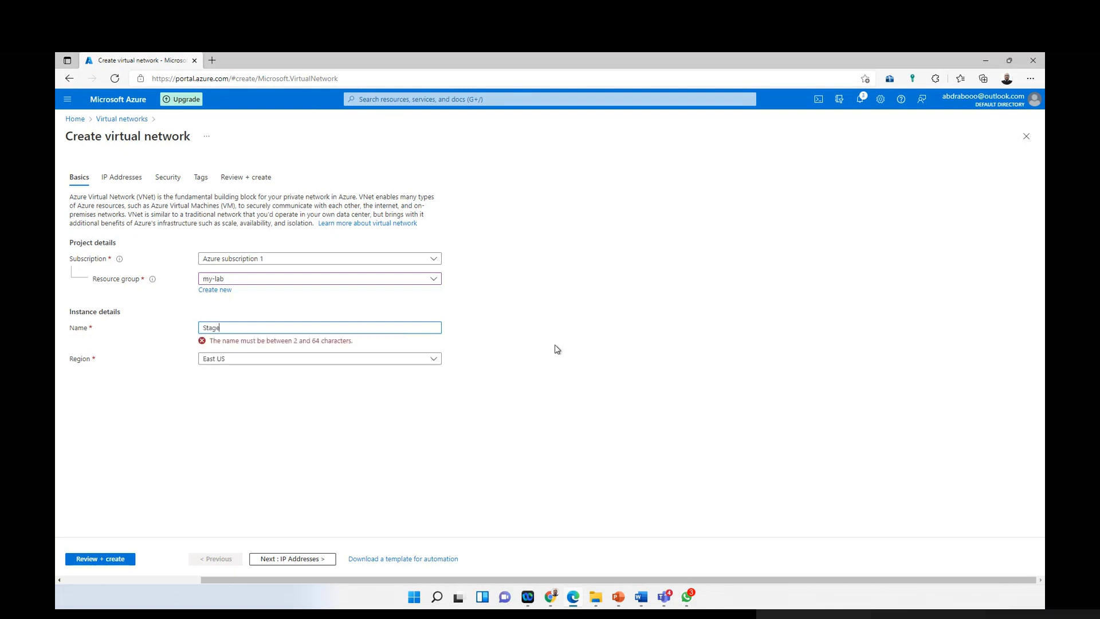
{"action": "key", "text": "BackSpace"}
{"action": "type", "text": "in"}
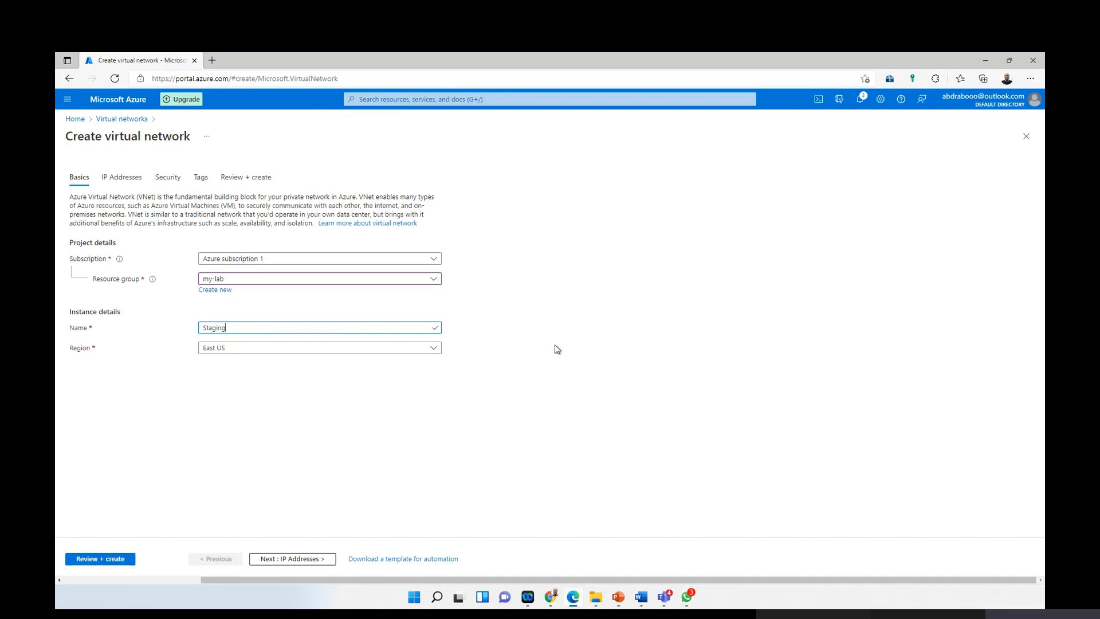
{"action": "type", "text": "g"}
{"action": "left_click", "coordinate": [122, 178]}
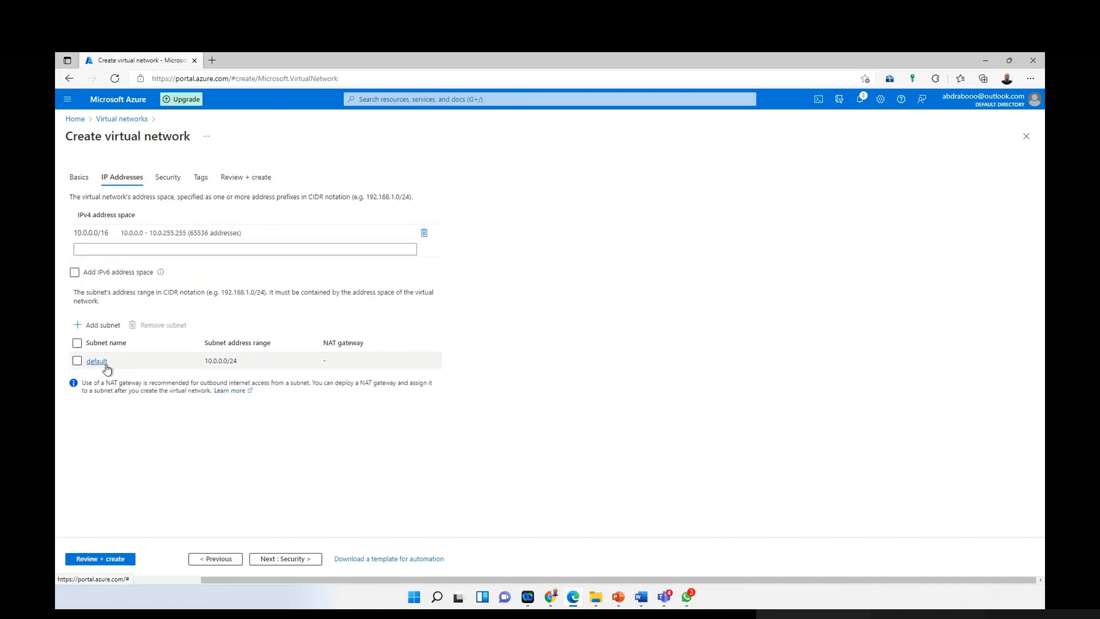
Step: Rename the default 10.0.0.0/24 subnet to Subnet-A and save it
{"action": "left_click", "coordinate": [97, 361]}
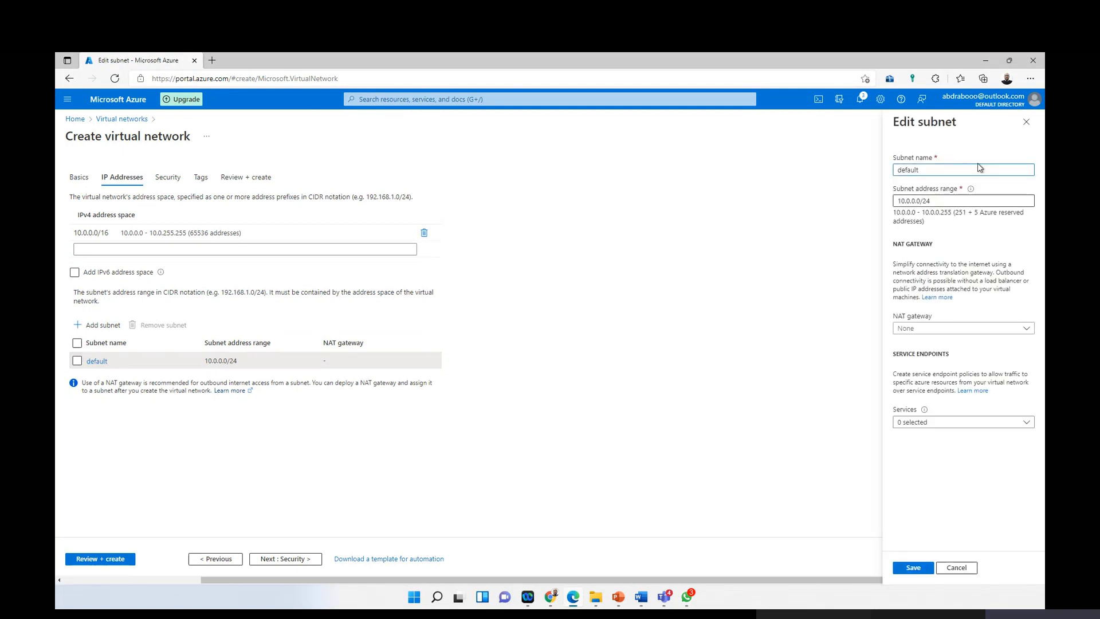
{"action": "double_click", "coordinate": [914, 164]}
{"action": "type", "text": "S"}
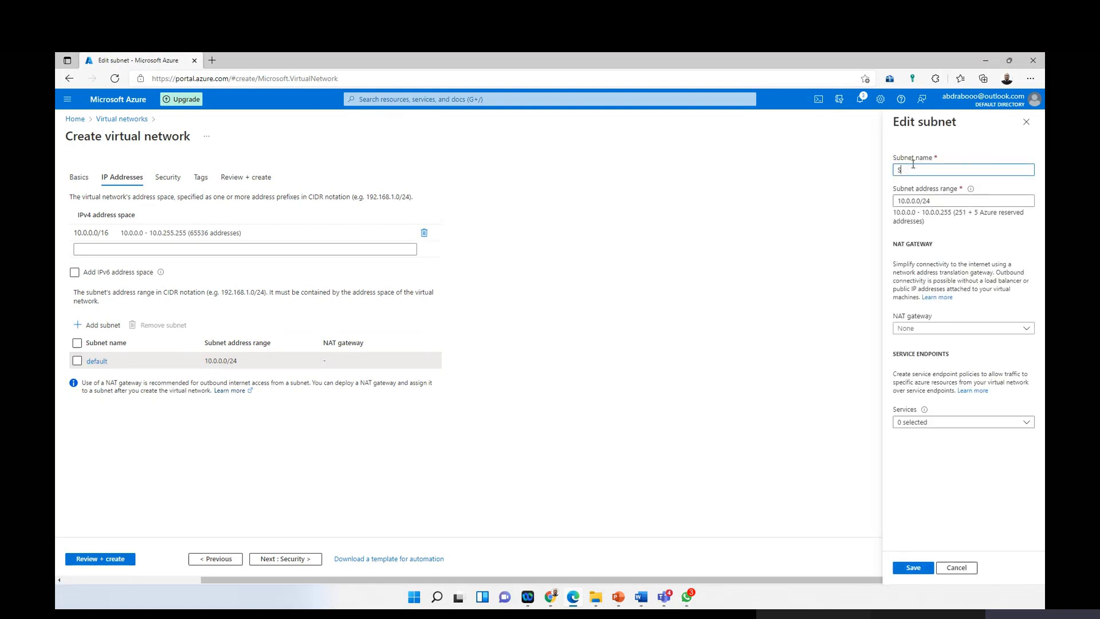
{"action": "type", "text": "ubnet-A"}
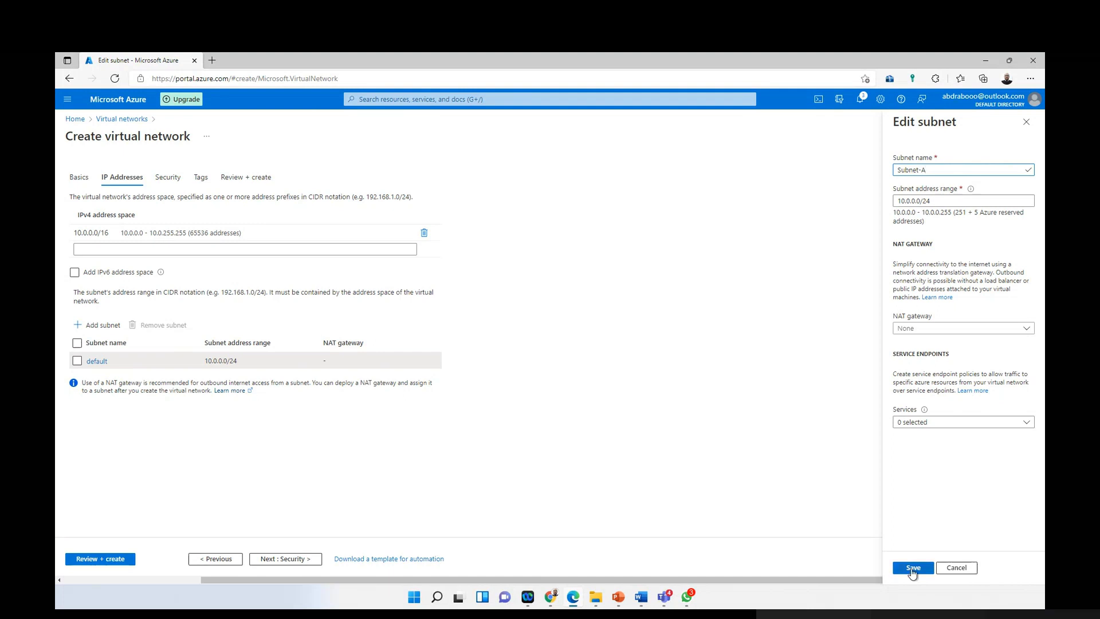
{"action": "left_click", "coordinate": [914, 568]}
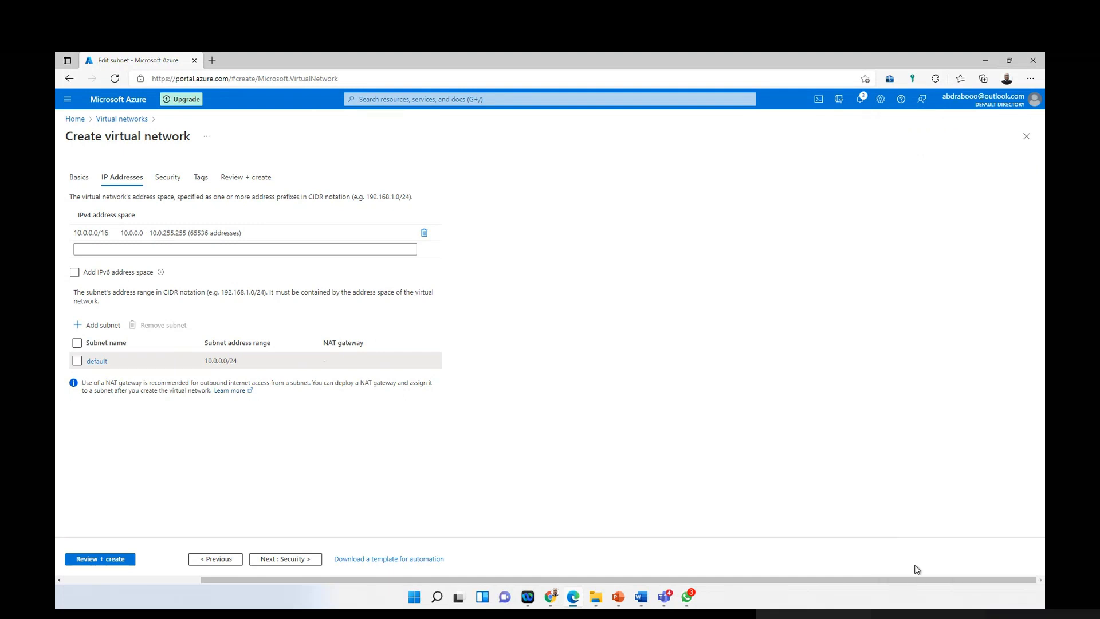
{"action": "left_click", "coordinate": [168, 177]}
{"action": "left_click", "coordinate": [226, 176]}
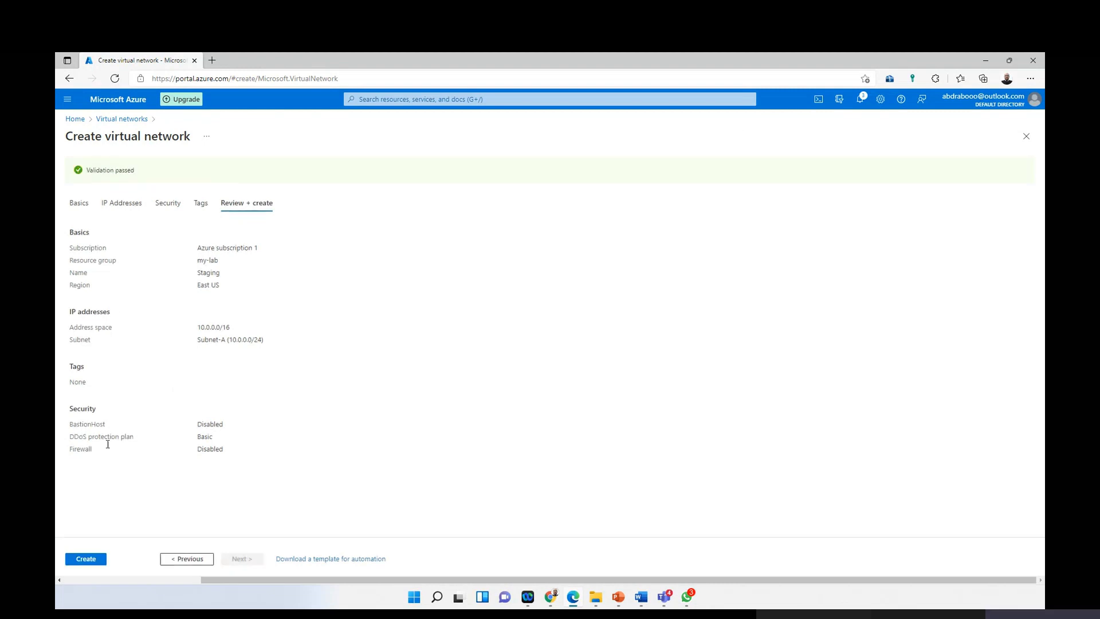
Step: Create the Staging virtual network in my-lab
{"action": "left_click", "coordinate": [84, 561]}
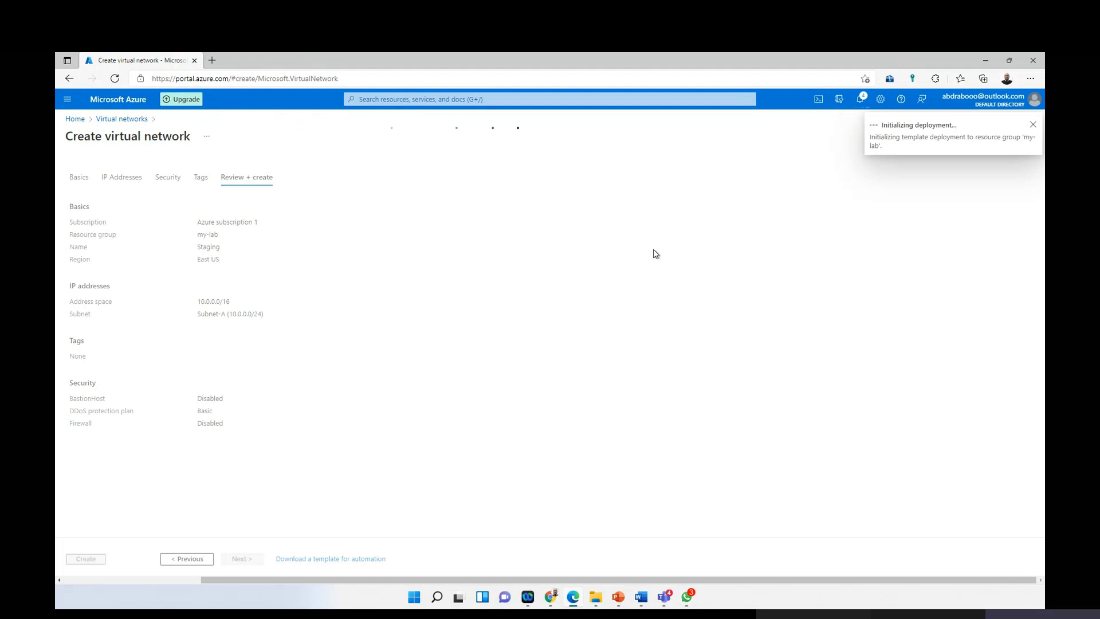
{"action": "left_click", "coordinate": [67, 99]}
{"action": "left_click", "coordinate": [98, 135]}
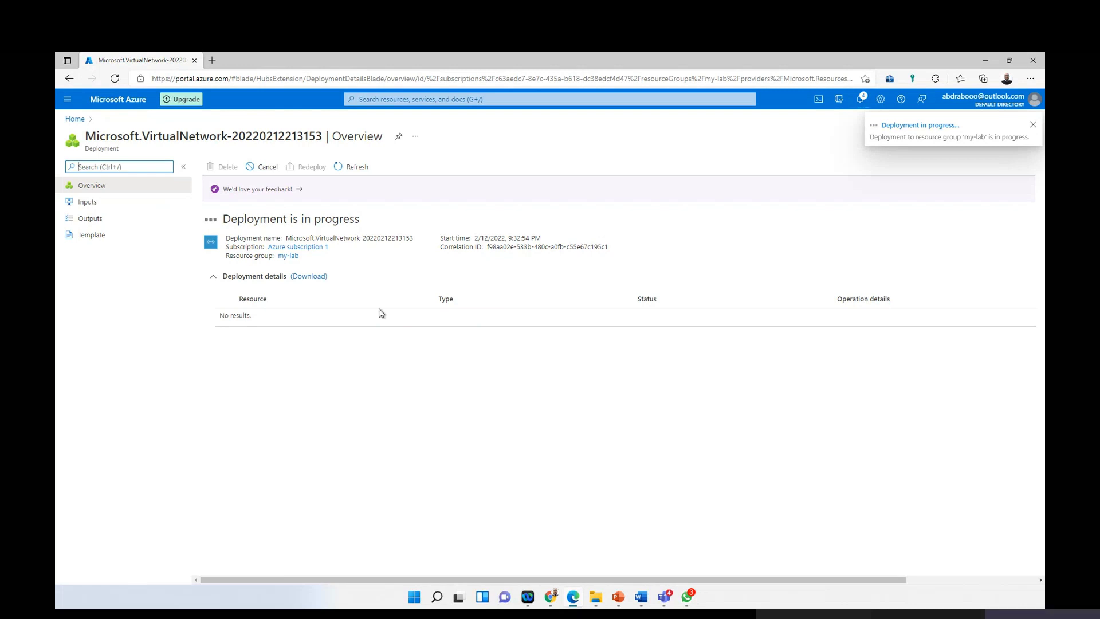
Step: Start another new virtual network from Home > Virtual networks
{"action": "left_click", "coordinate": [67, 99]}
{"action": "left_click", "coordinate": [92, 148]}
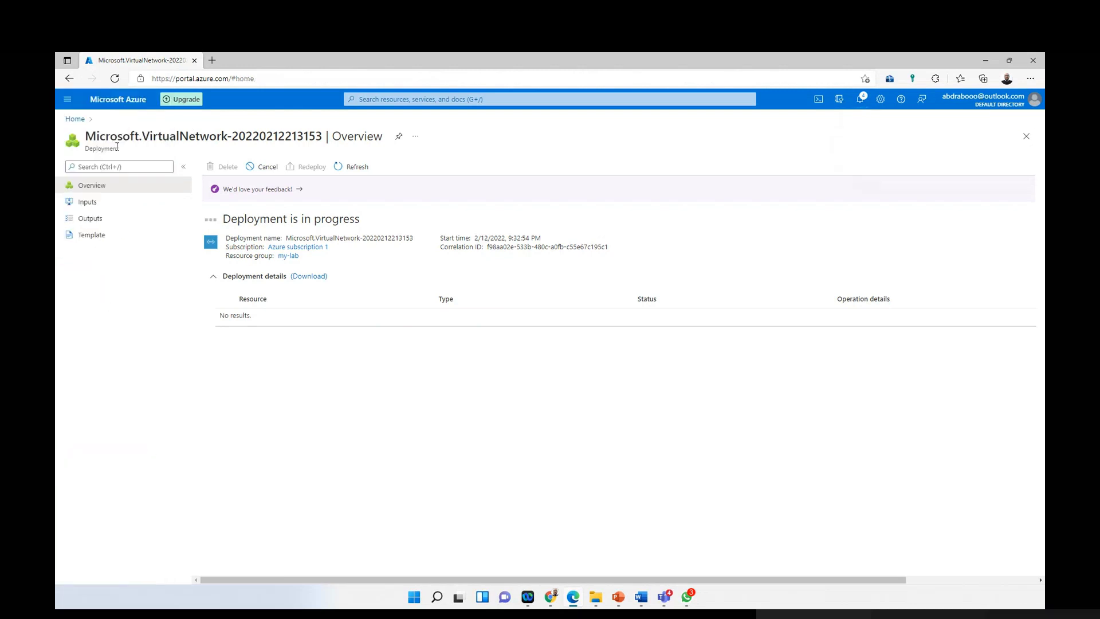
{"action": "left_click", "coordinate": [356, 152]}
{"action": "left_click", "coordinate": [88, 167]}
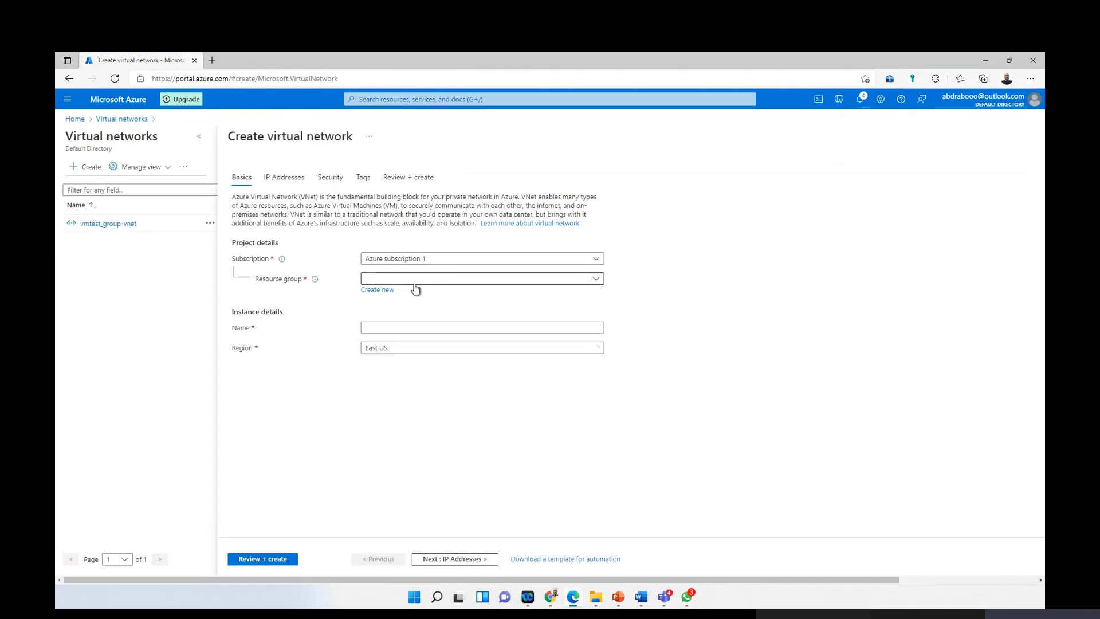
Step: Select my-lab and enter 'Pro' as the network name in a first attempt
{"action": "left_click", "coordinate": [415, 280]}
{"action": "left_click", "coordinate": [391, 314]}
{"action": "left_click", "coordinate": [391, 328]}
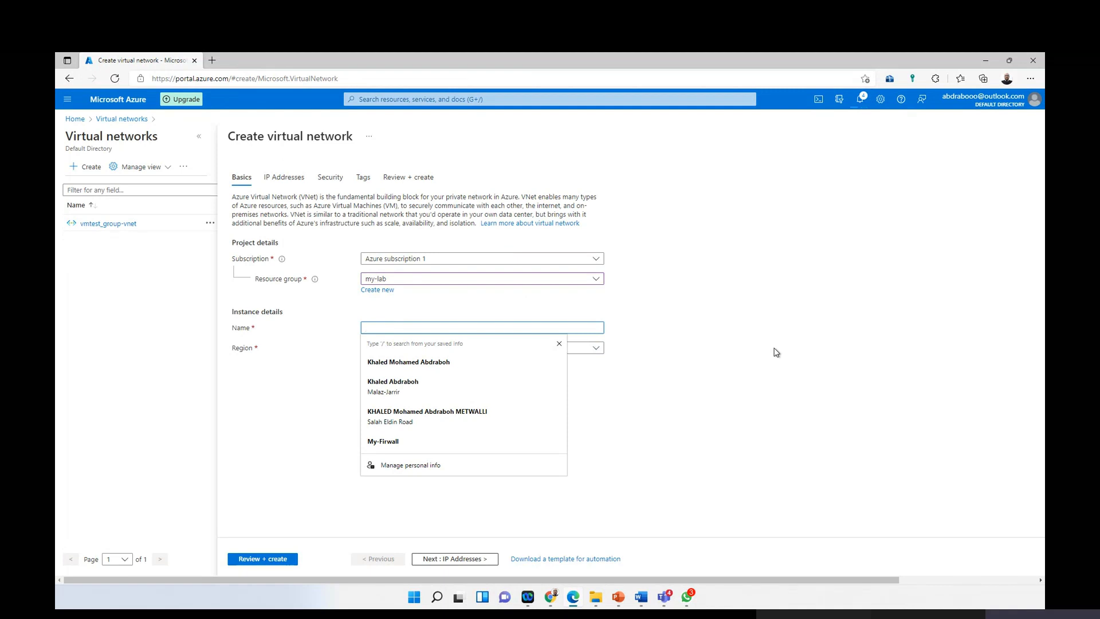
{"action": "type", "text": "P"}
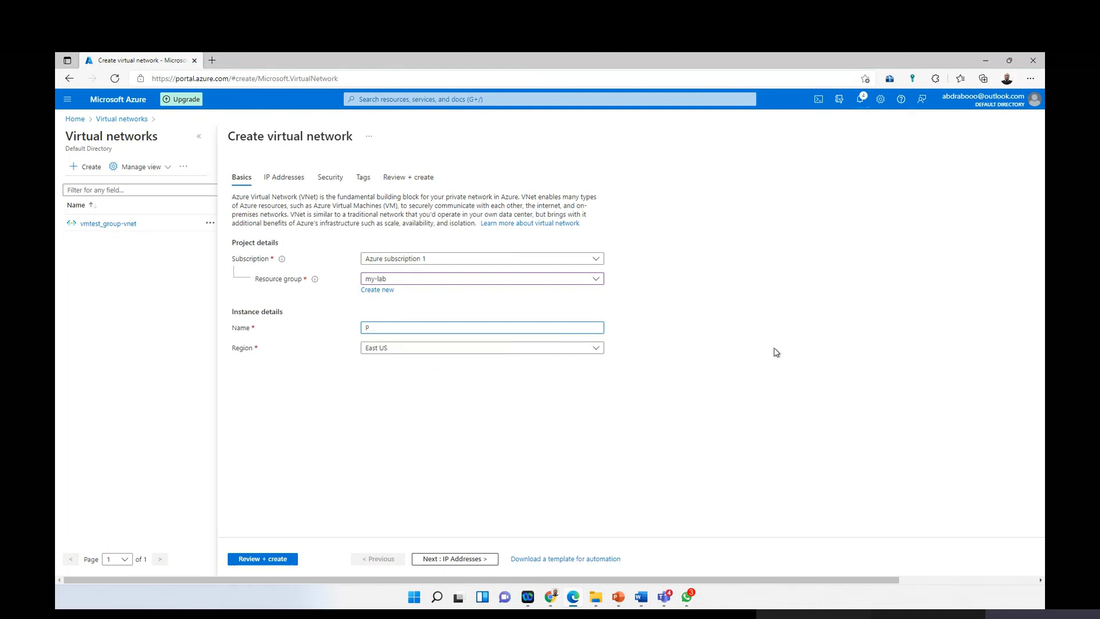
{"action": "type", "text": "rod"}
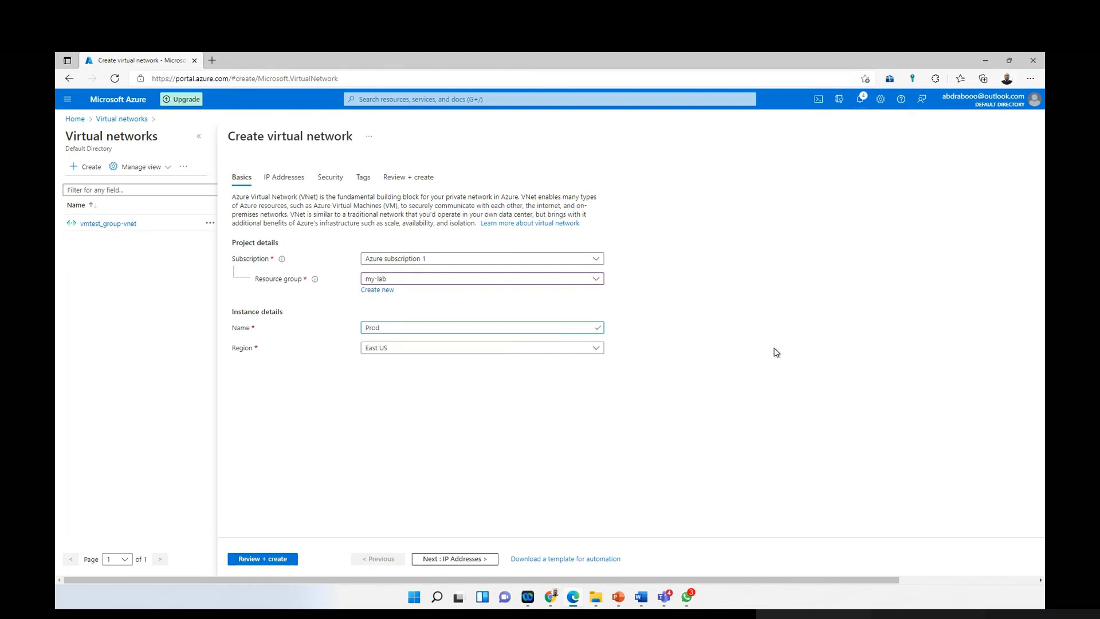
{"action": "left_click", "coordinate": [286, 182]}
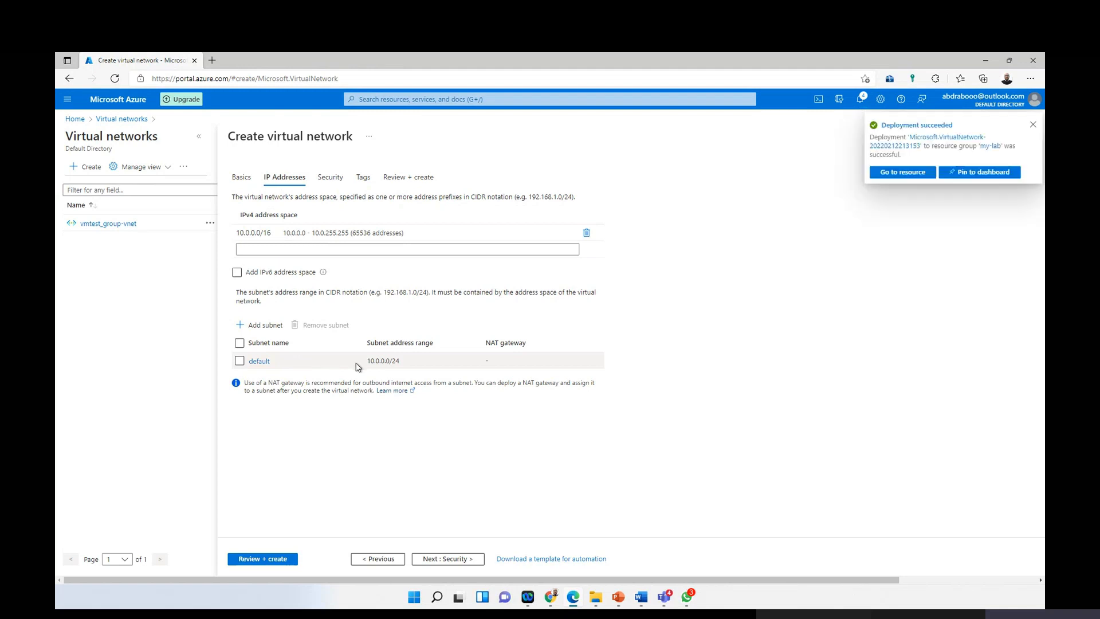
Step: Abandon that form and start a fresh virtual network from Home > Virtual networks
{"action": "left_click", "coordinate": [198, 137]}
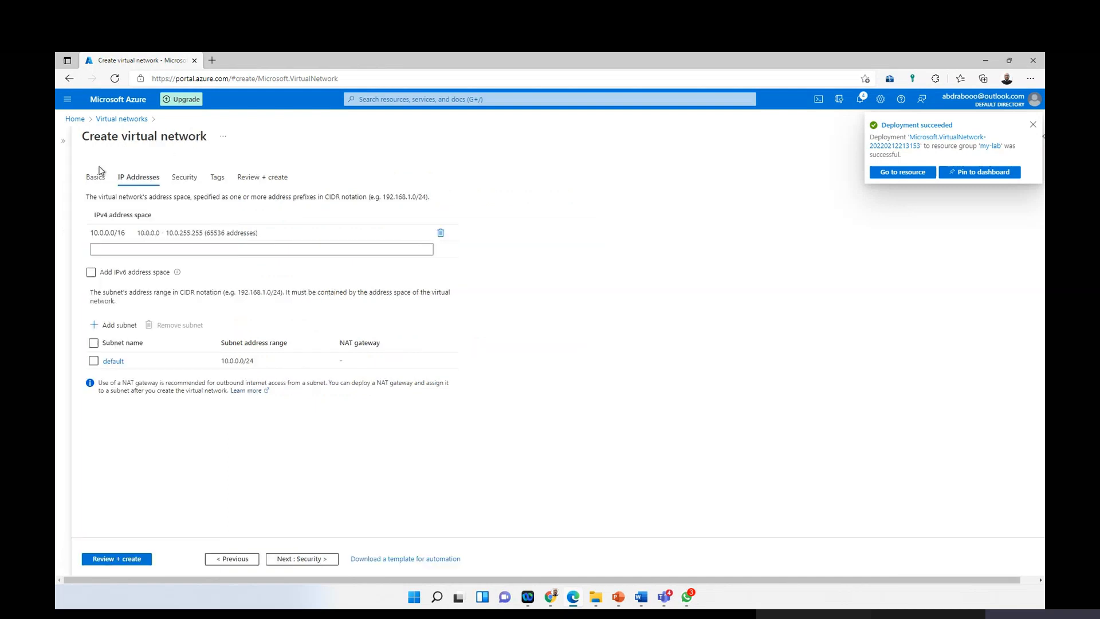
{"action": "left_click", "coordinate": [67, 100]}
{"action": "left_click", "coordinate": [101, 139]}
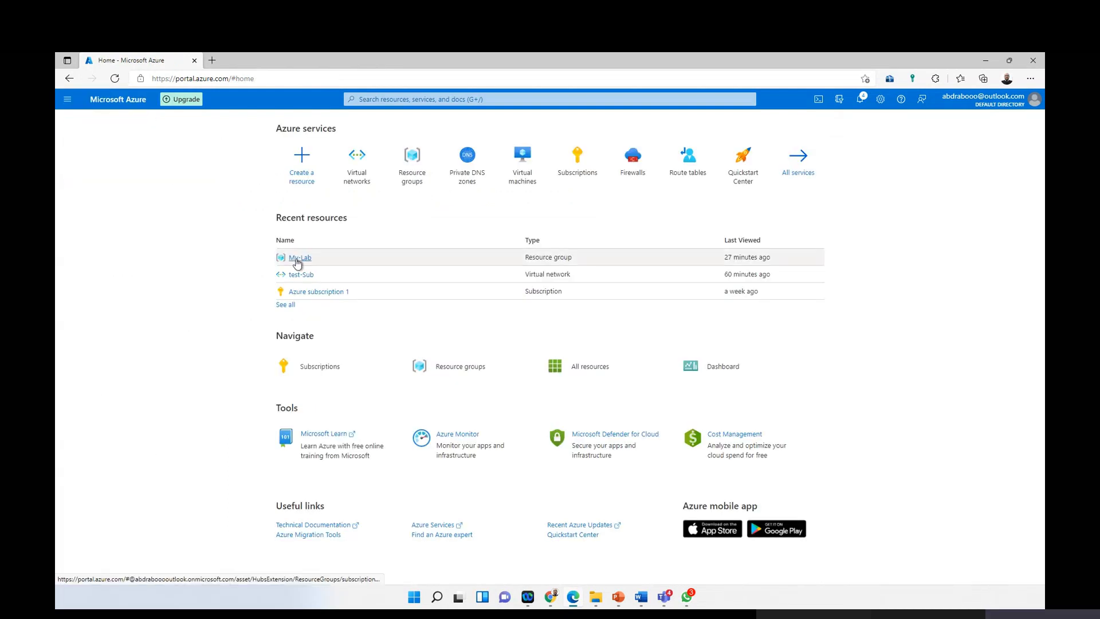
{"action": "mouse_move", "coordinate": [296, 263]}
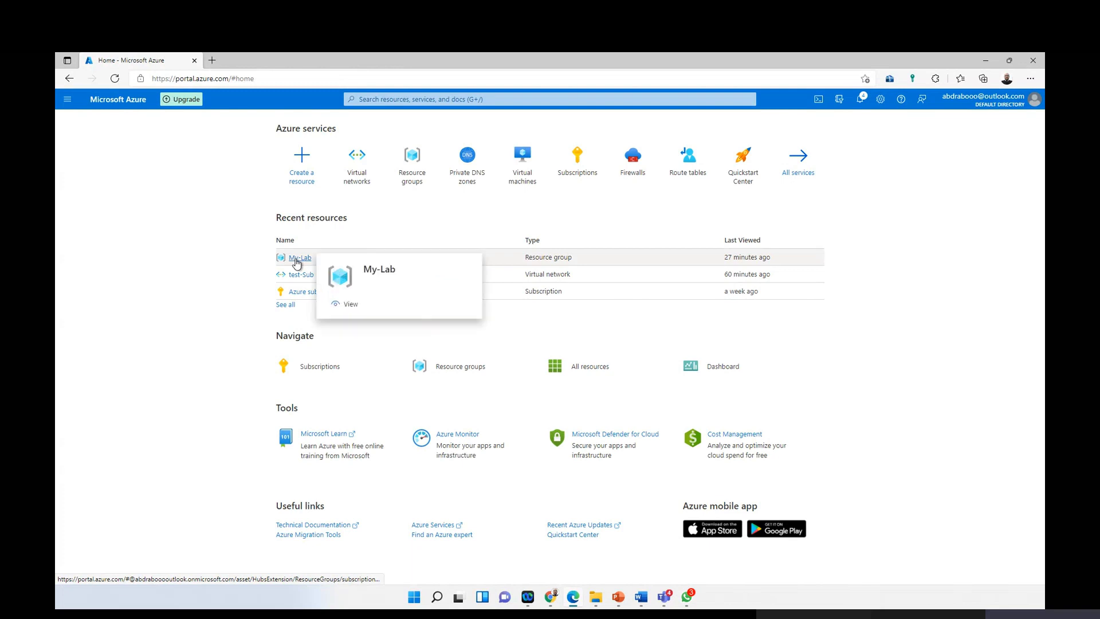
{"action": "left_click", "coordinate": [358, 169]}
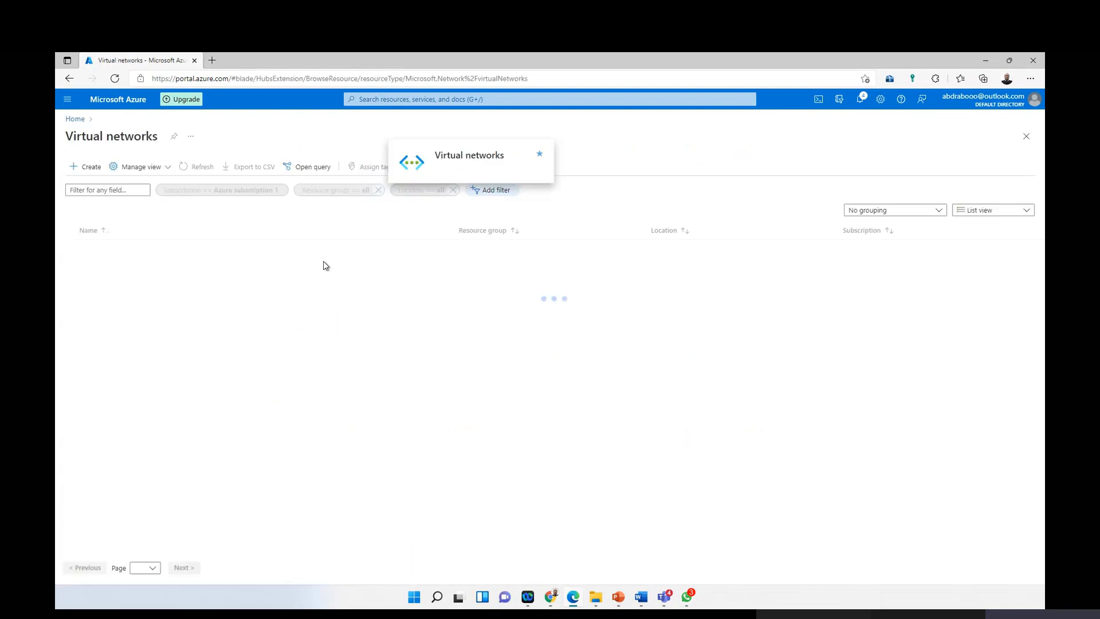
{"action": "left_click", "coordinate": [87, 167]}
Step: Select my-lab and name the network prod
{"action": "left_click", "coordinate": [408, 285]}
{"action": "left_click", "coordinate": [466, 314]}
{"action": "left_click", "coordinate": [422, 327]}
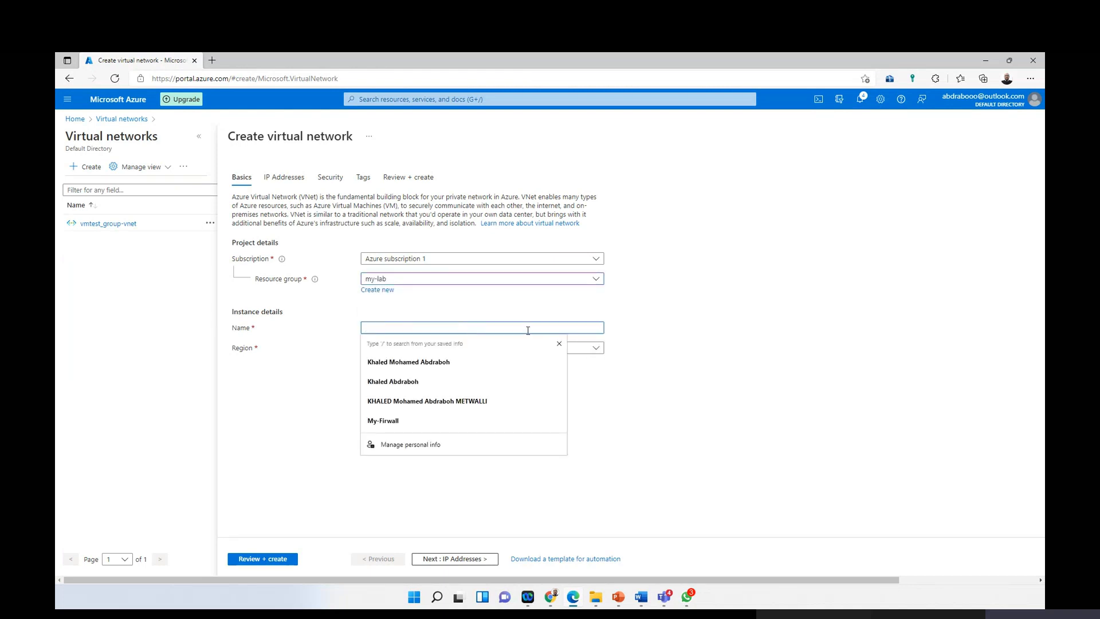
{"action": "type", "text": "prod"}
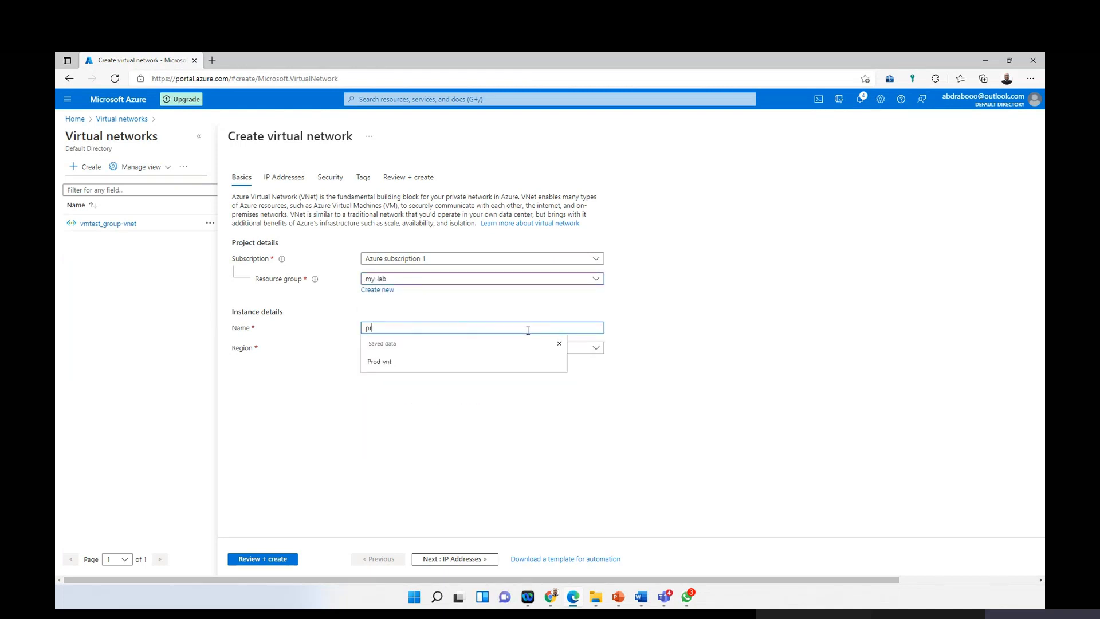
{"action": "left_click", "coordinate": [406, 429]}
{"action": "left_click", "coordinate": [293, 182]}
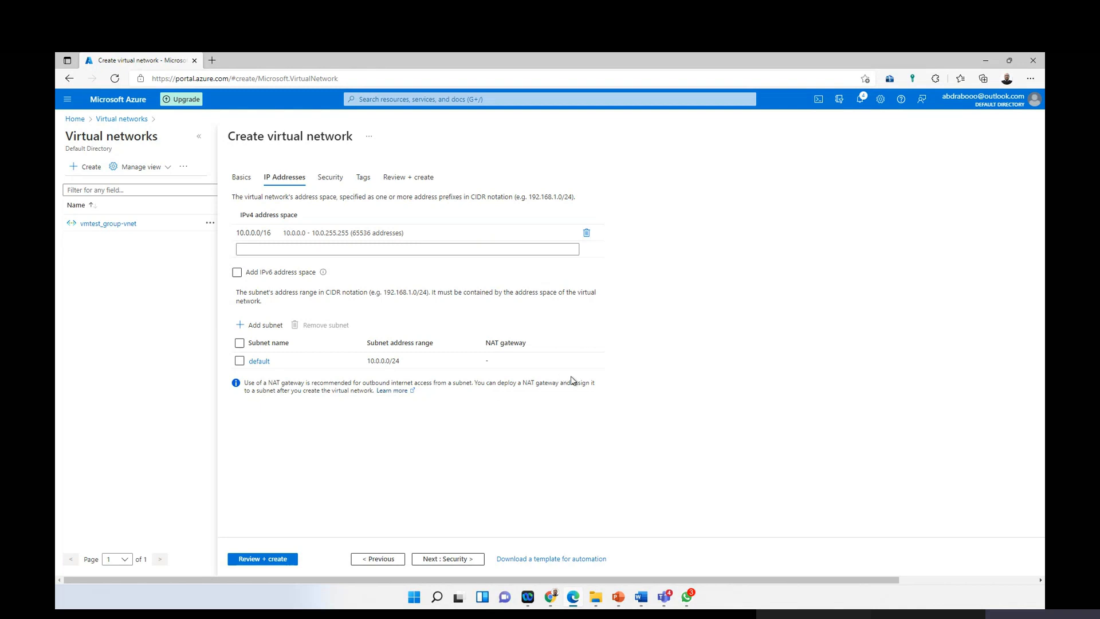
Step: Rename the default subnet to subnet-B with address range 10.0.1.0/24 and save
{"action": "left_click", "coordinate": [265, 362]}
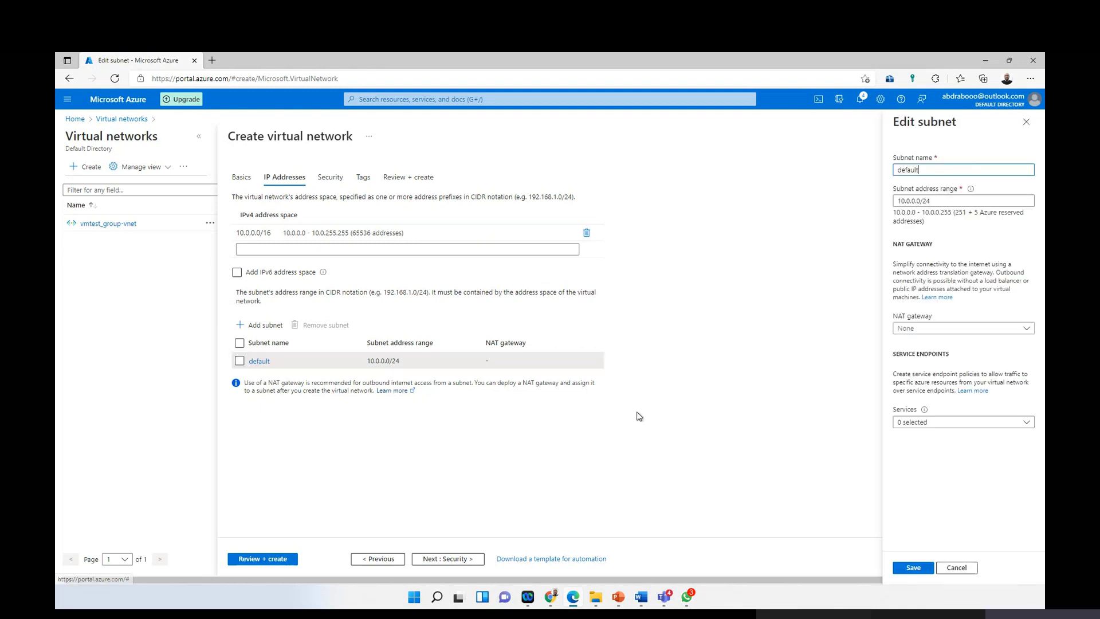
{"action": "double_click", "coordinate": [931, 170]}
{"action": "type", "text": "subnet-B"}
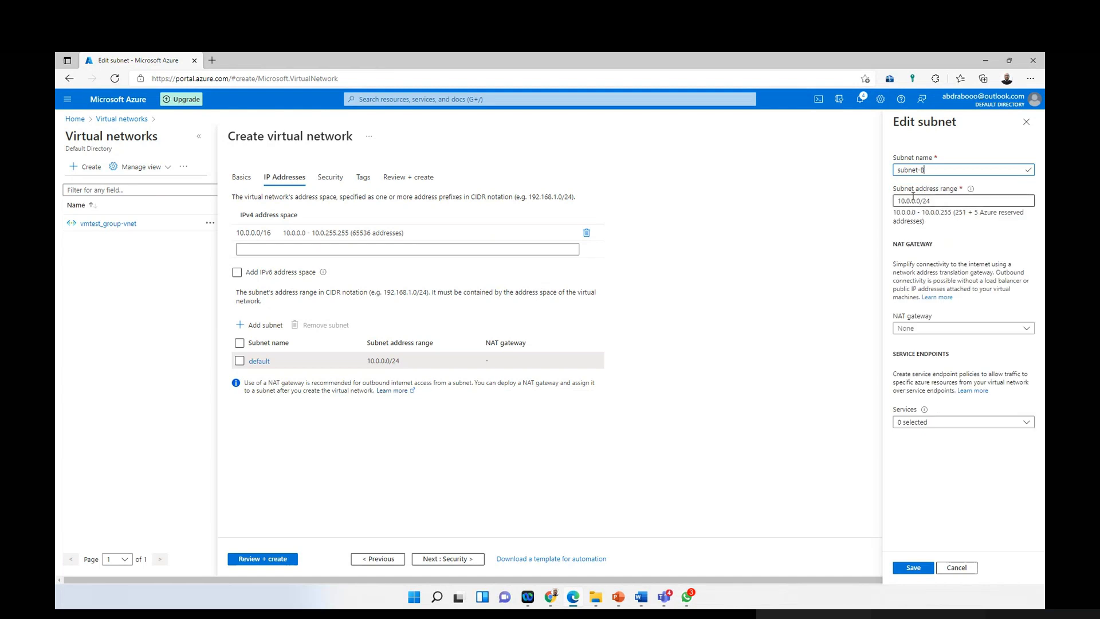
{"action": "left_click", "coordinate": [913, 201]}
{"action": "key", "text": "BackSpace"}
{"action": "type", "text": "1"}
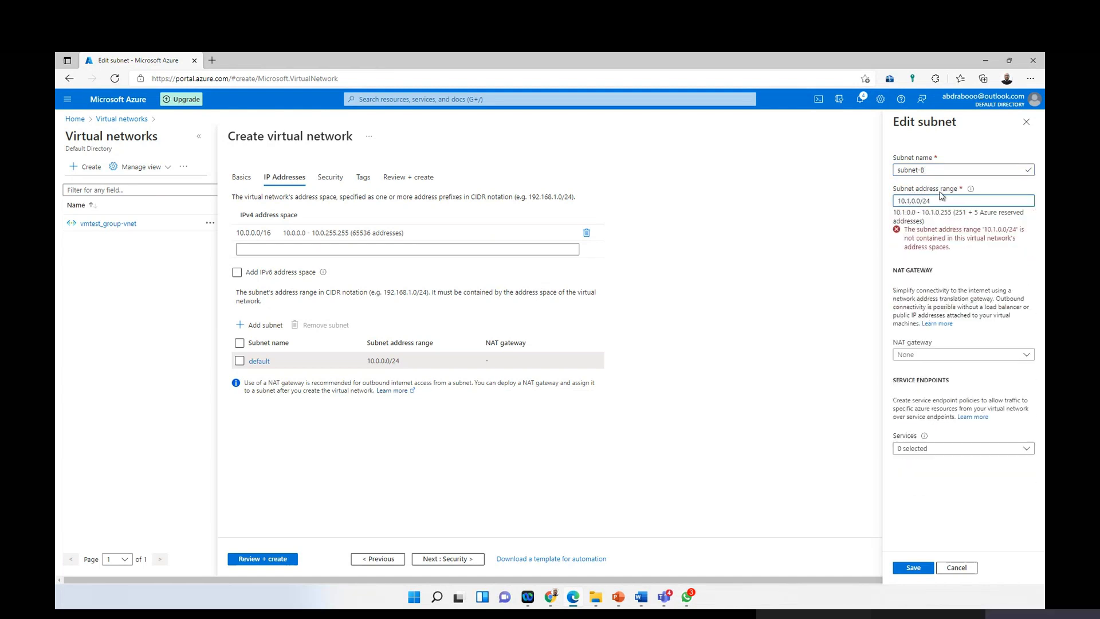
{"action": "key", "text": "BackSpace"}
{"action": "type", "text": "0"}
{"action": "key", "text": "Right"}
{"action": "key", "text": "Right"}
{"action": "key", "text": "Delete"}
{"action": "type", "text": "1"}
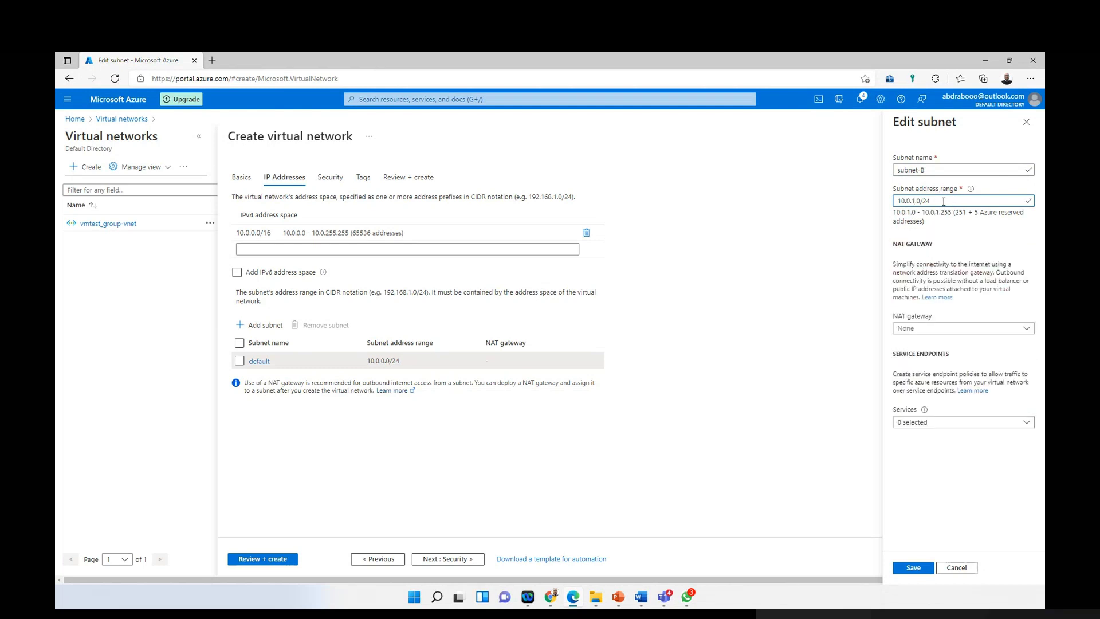
{"action": "left_click", "coordinate": [914, 568]}
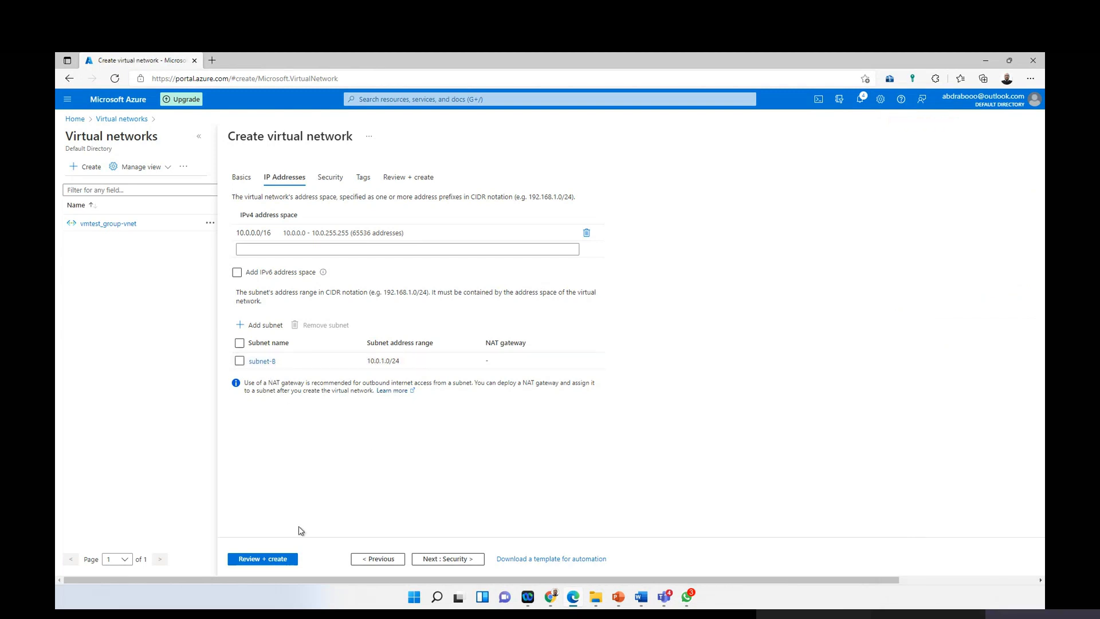
{"action": "left_click", "coordinate": [280, 559]}
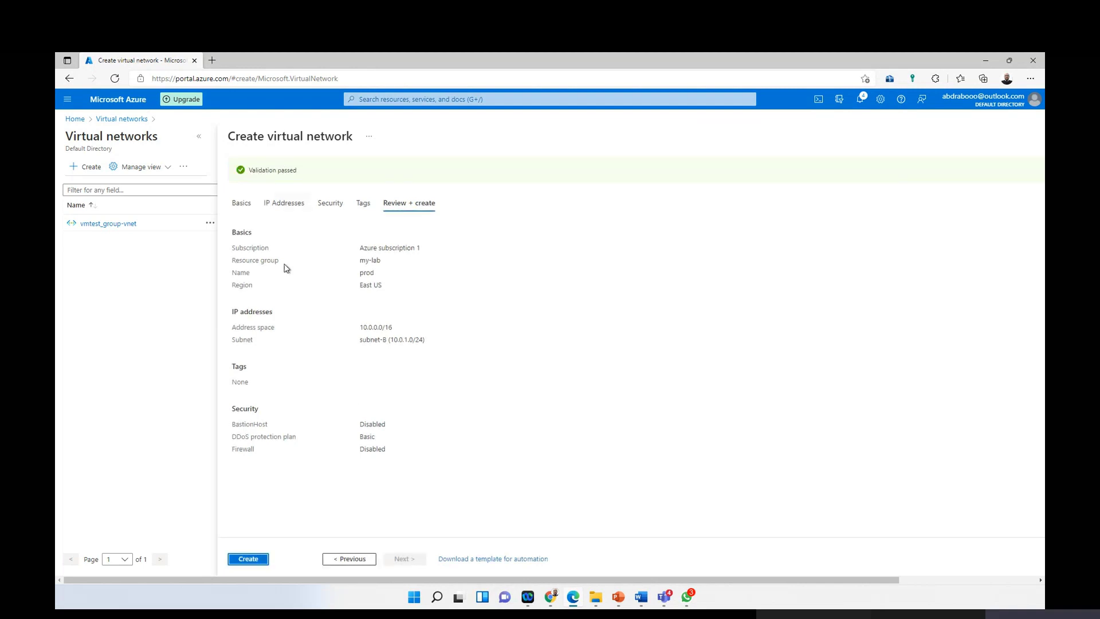
Step: Create the prod virtual network in my-lab
{"action": "left_click", "coordinate": [250, 559]}
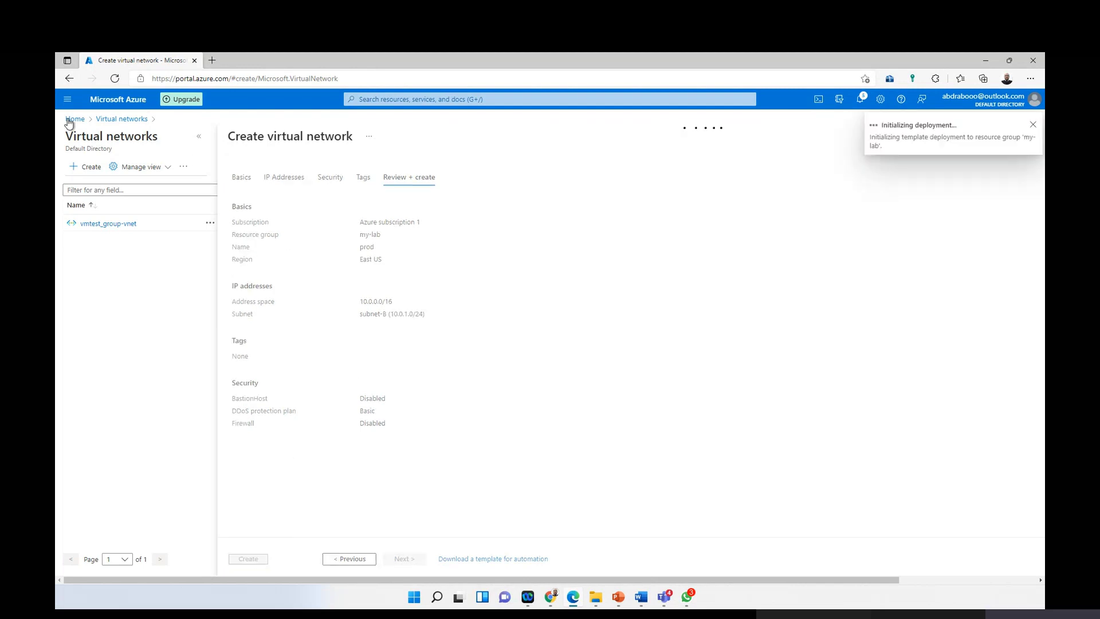
{"action": "left_click", "coordinate": [67, 99]}
{"action": "left_click", "coordinate": [80, 136]}
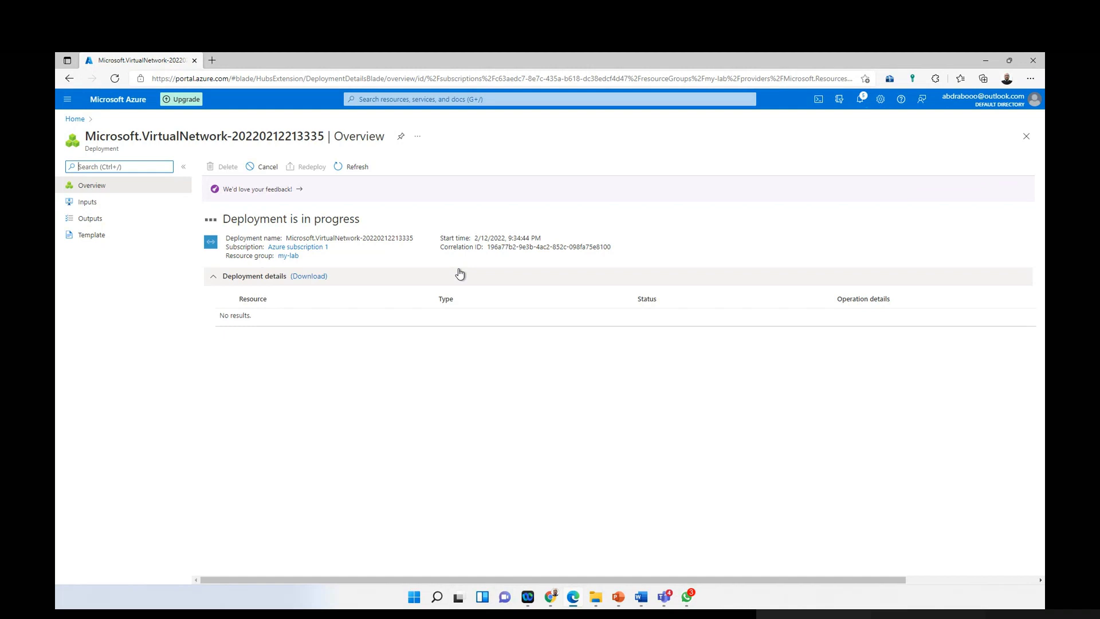
Step: Go from Home to the empty Virtual machines list
{"action": "left_click", "coordinate": [67, 100]}
{"action": "left_click", "coordinate": [75, 136]}
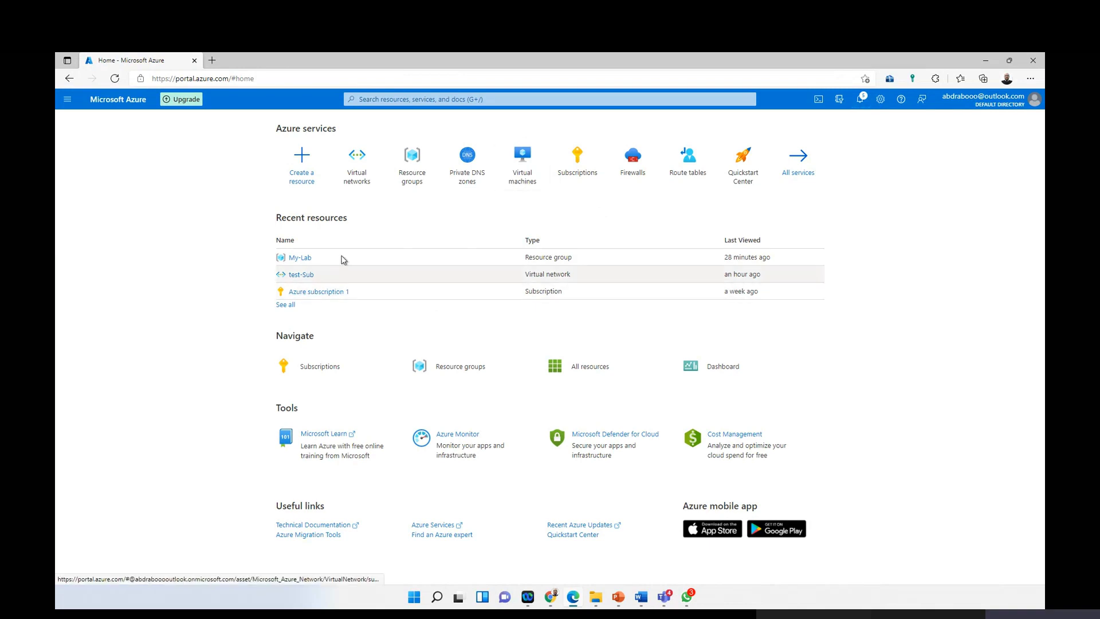
{"action": "left_click", "coordinate": [515, 174]}
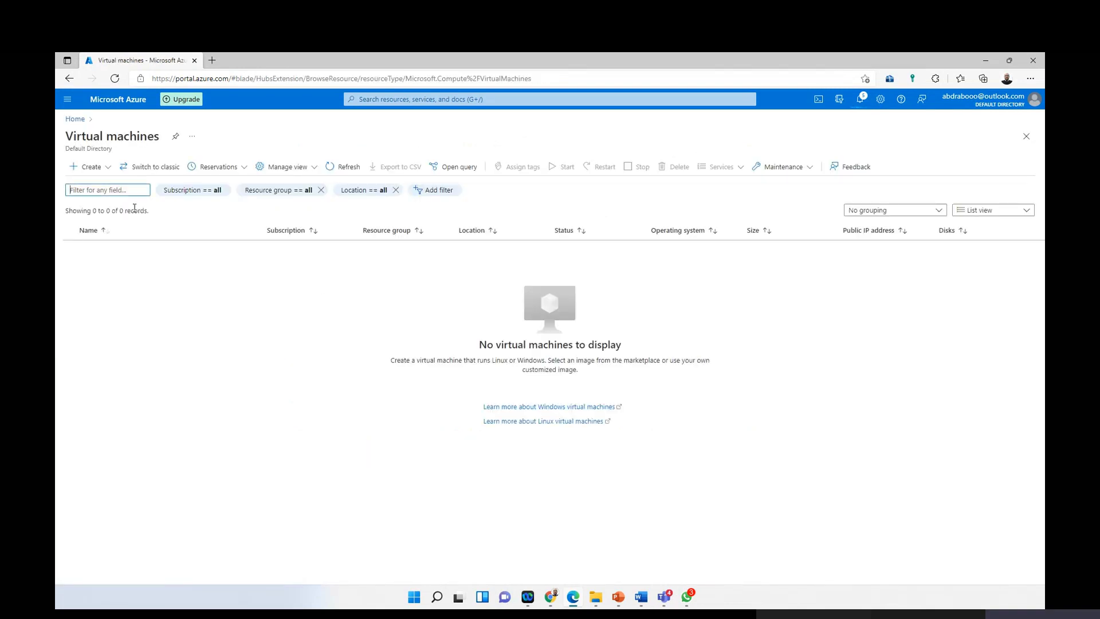
Step: Start a new virtual machine named VM-Stage in the my-lab resource group
{"action": "left_click", "coordinate": [87, 167]}
{"action": "left_click", "coordinate": [334, 287]}
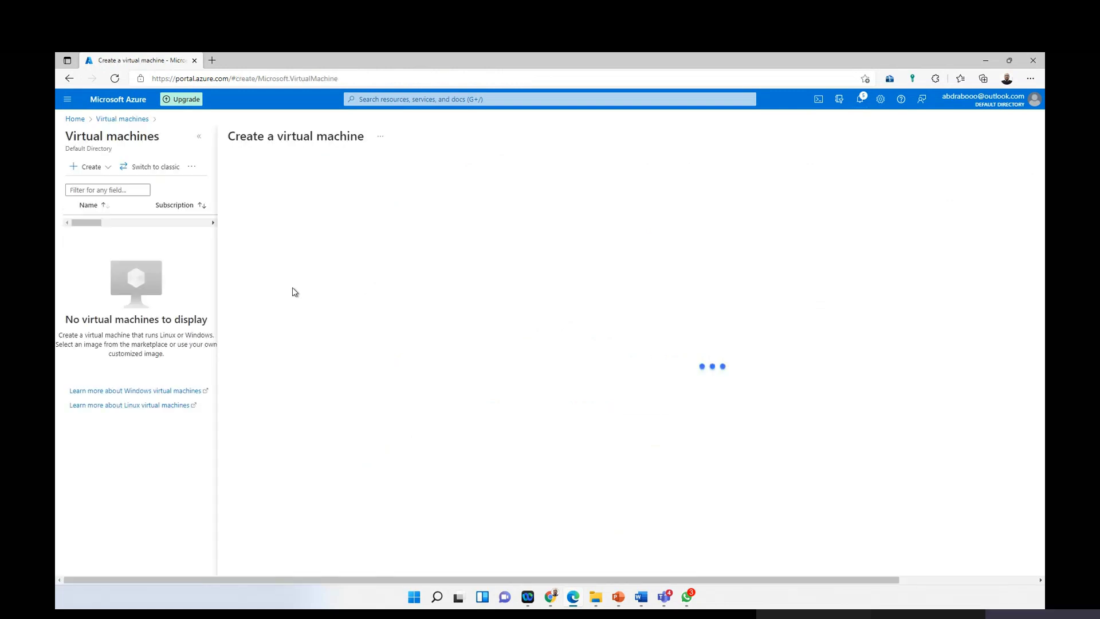
{"action": "left_click", "coordinate": [452, 345]}
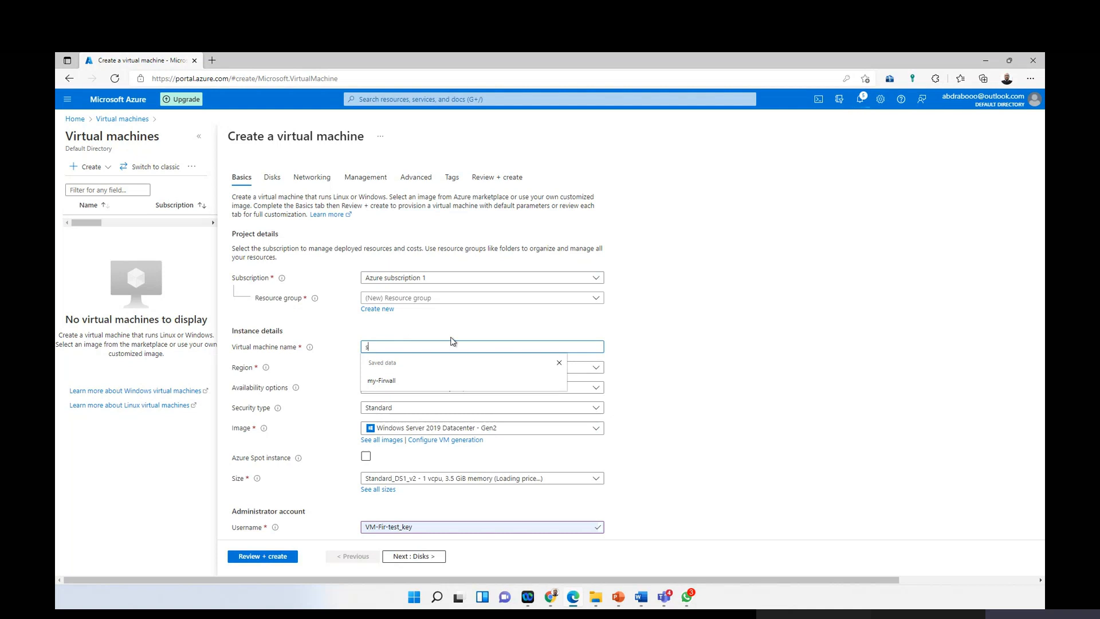
{"action": "type", "text": "S"}
{"action": "key", "text": "BackSpace"}
{"action": "type", "text": "vc"}
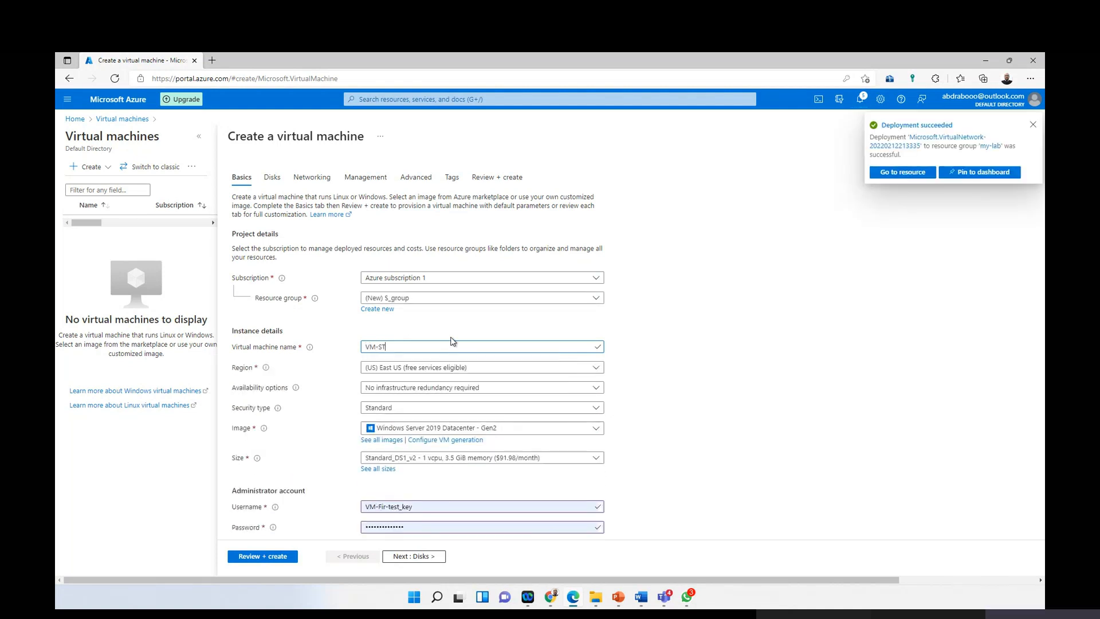
{"action": "key", "text": "BackSpace"}
{"action": "type", "text": "age"}
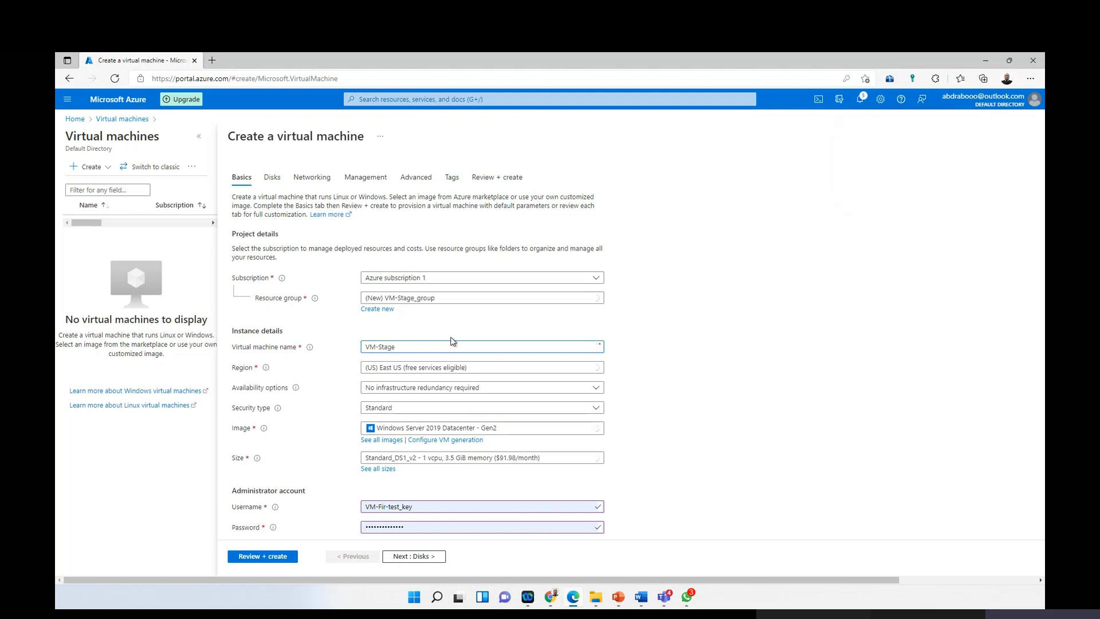
{"action": "left_click", "coordinate": [465, 297]}
{"action": "left_click", "coordinate": [406, 348]}
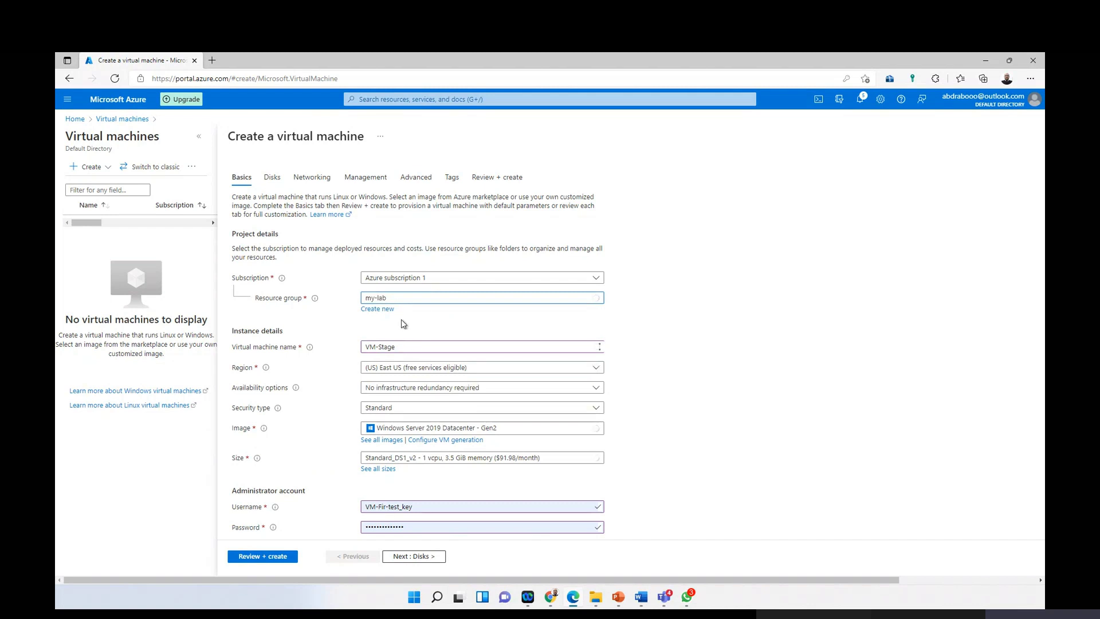
Step: Fill in the administrator username, password and password confirmation
{"action": "triple_click", "coordinate": [402, 508]}
{"action": "type", "text": "khadmin"}
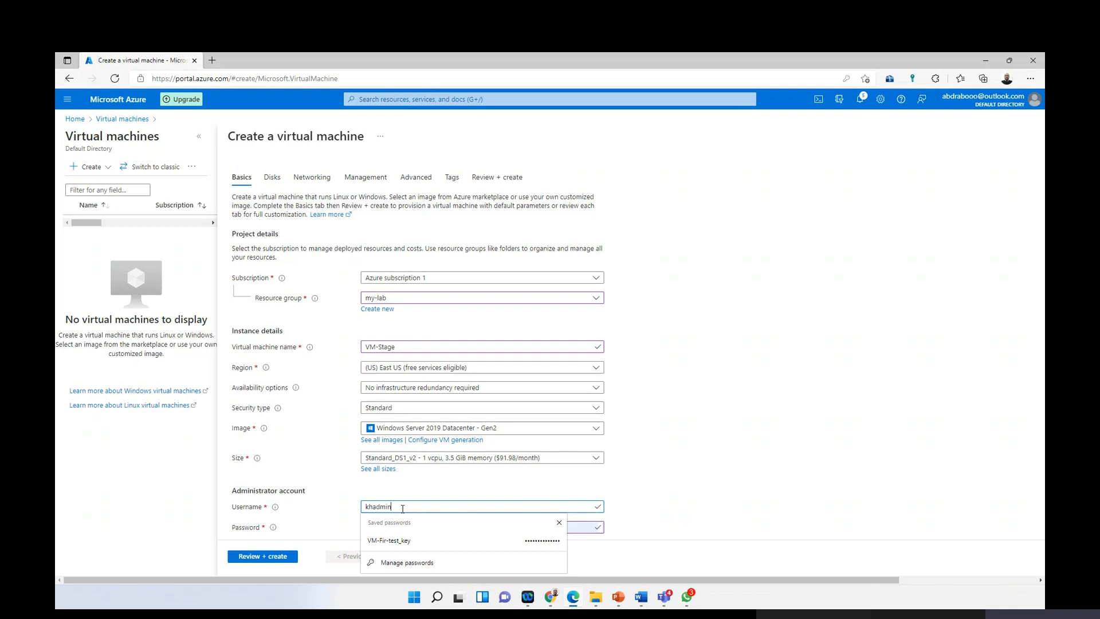
{"action": "key", "text": "Tab"}
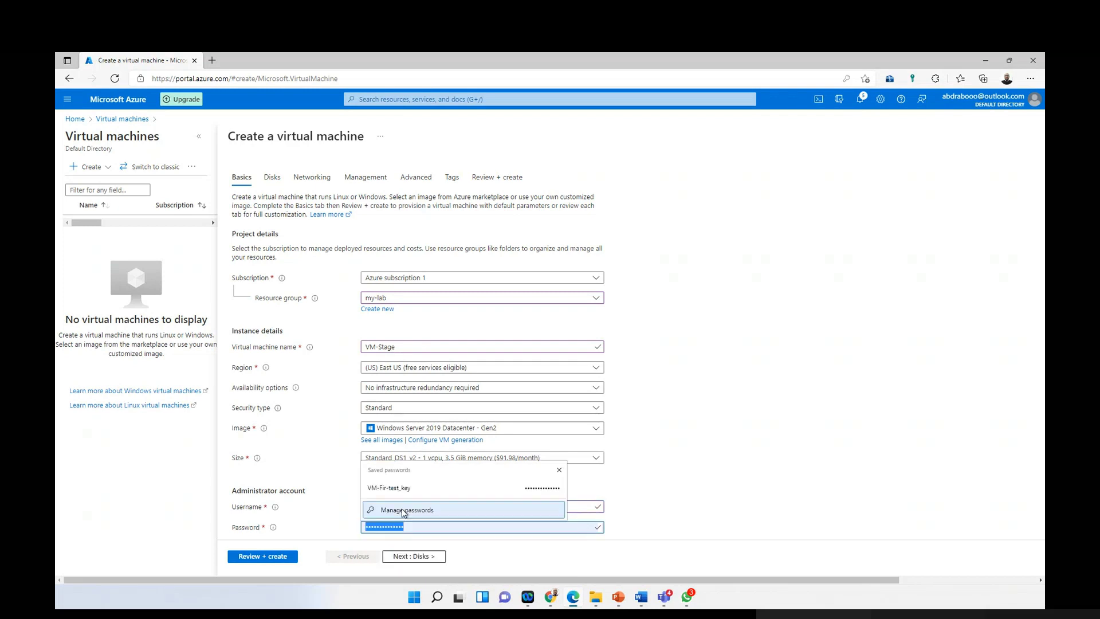
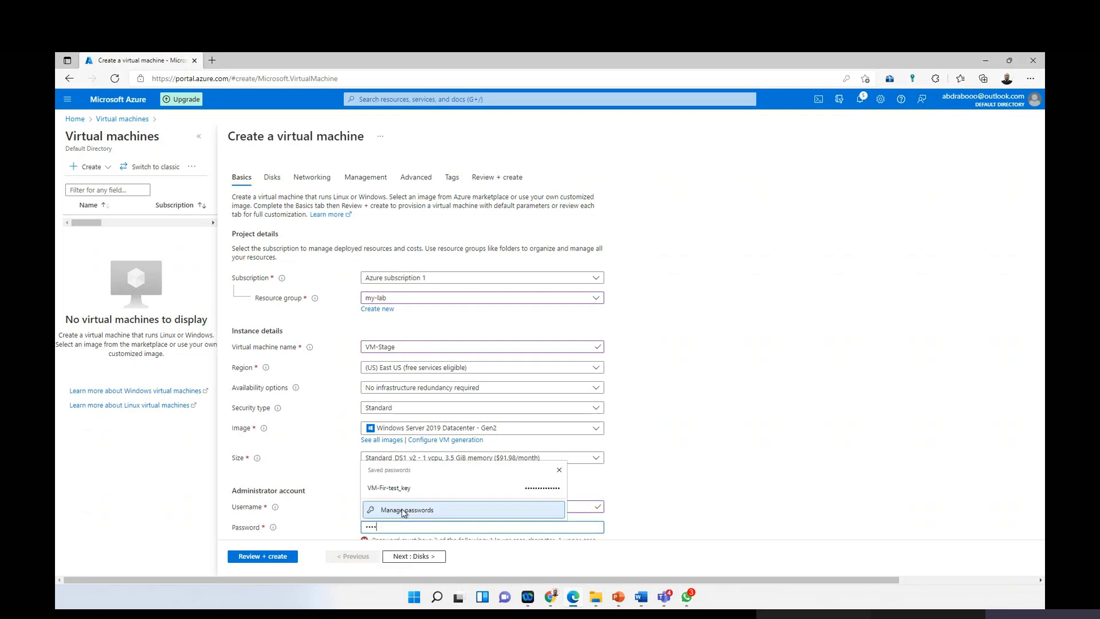
{"action": "left_click", "coordinate": [404, 510]}
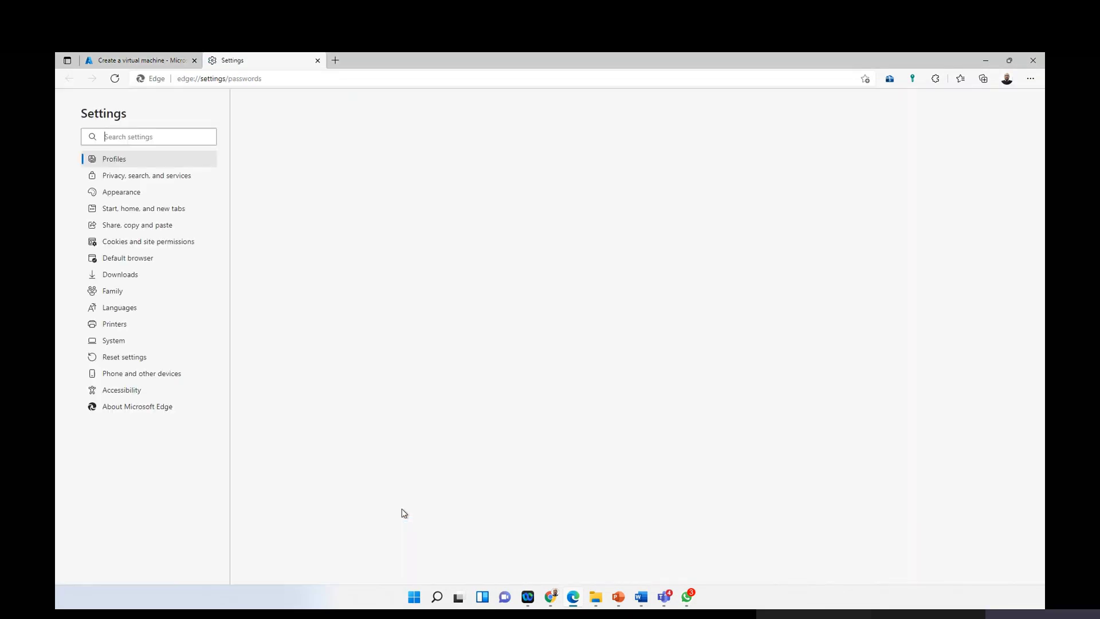
{"action": "left_click", "coordinate": [141, 60]}
{"action": "left_click", "coordinate": [375, 348]}
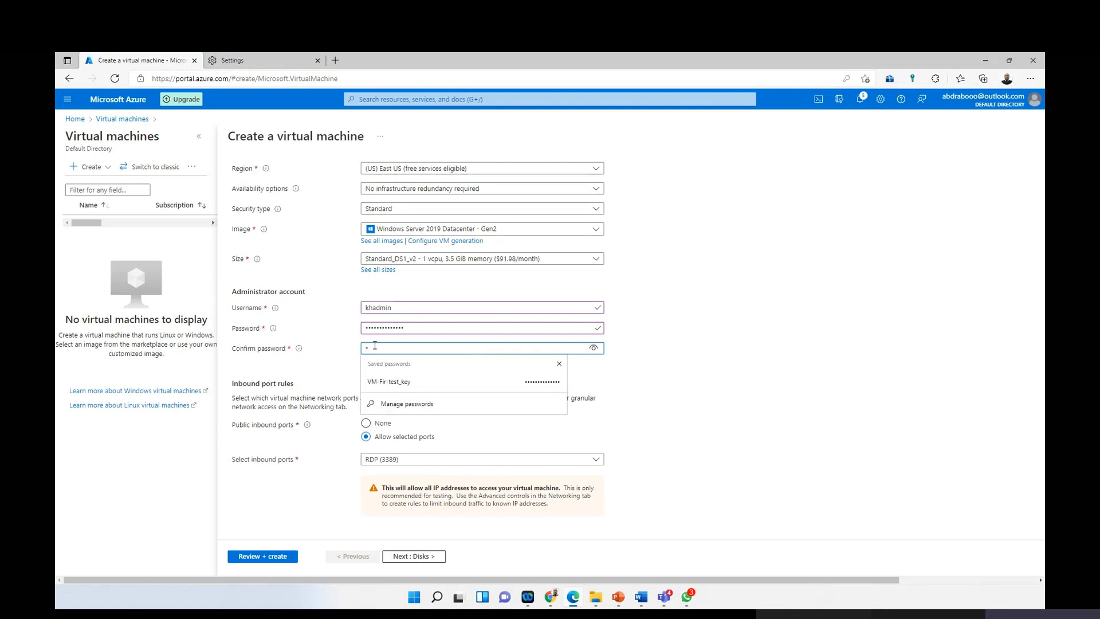
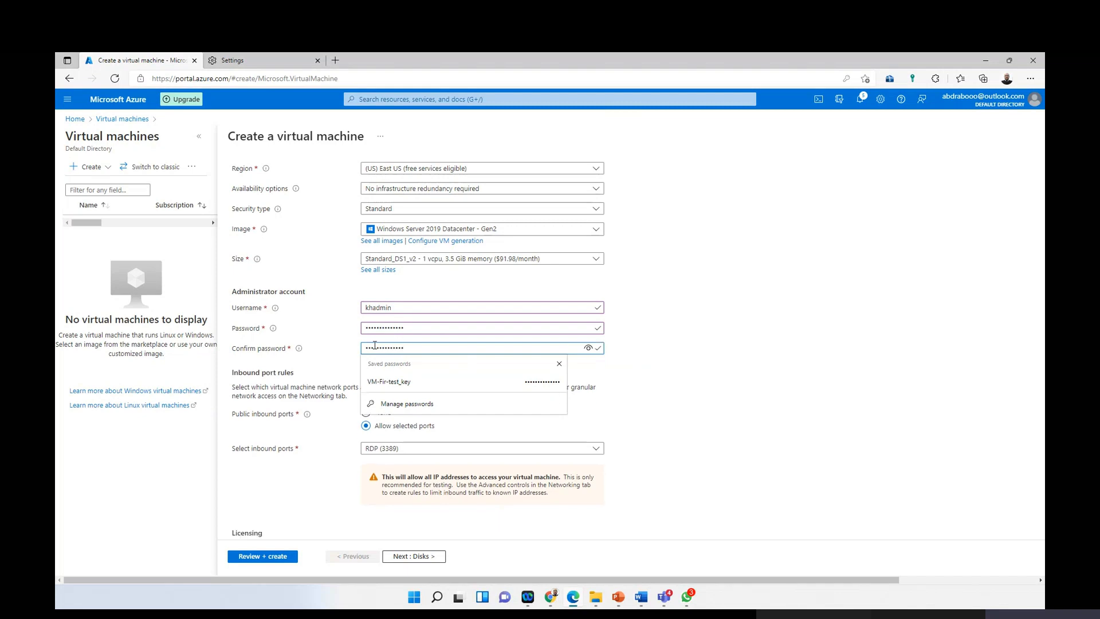
{"action": "left_click", "coordinate": [746, 324]}
{"action": "scroll", "coordinate": [442, 449], "scroll_direction": "down", "scroll_amount": 1}
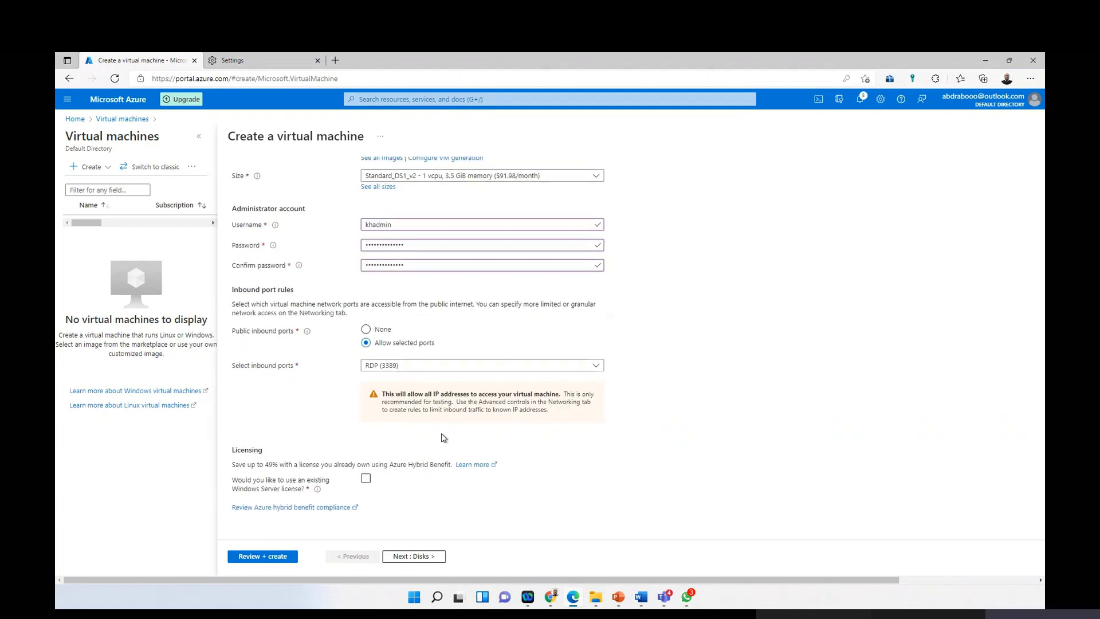
Step: Connect VM-Stage to the Staging network with Subnet-A and move to review
{"action": "left_click", "coordinate": [414, 556]}
{"action": "left_click", "coordinate": [413, 555]}
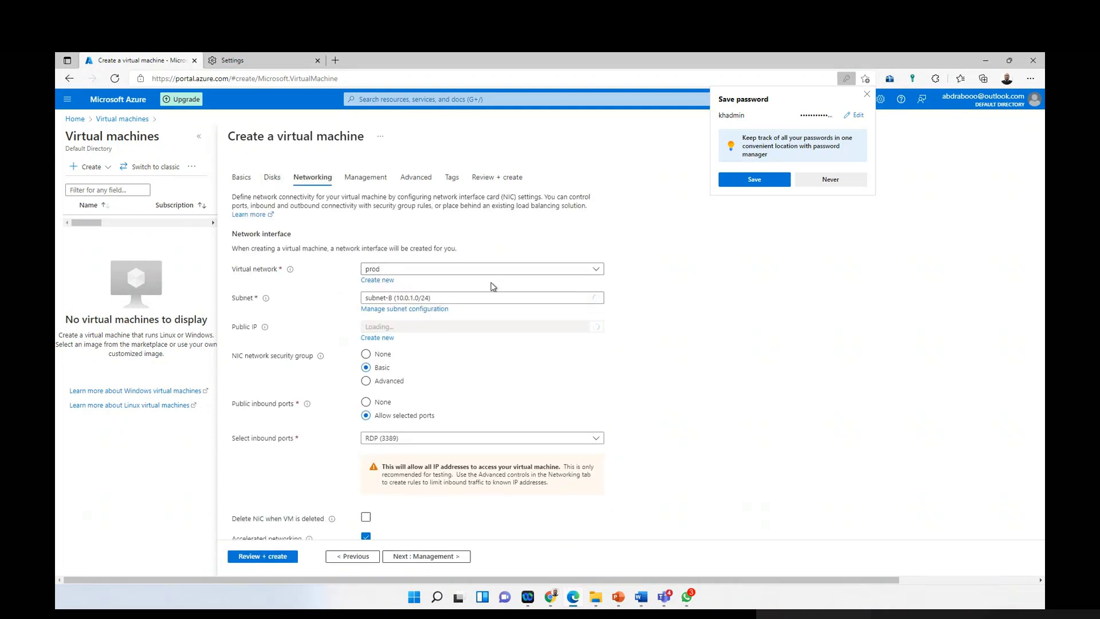
{"action": "left_click", "coordinate": [471, 297]}
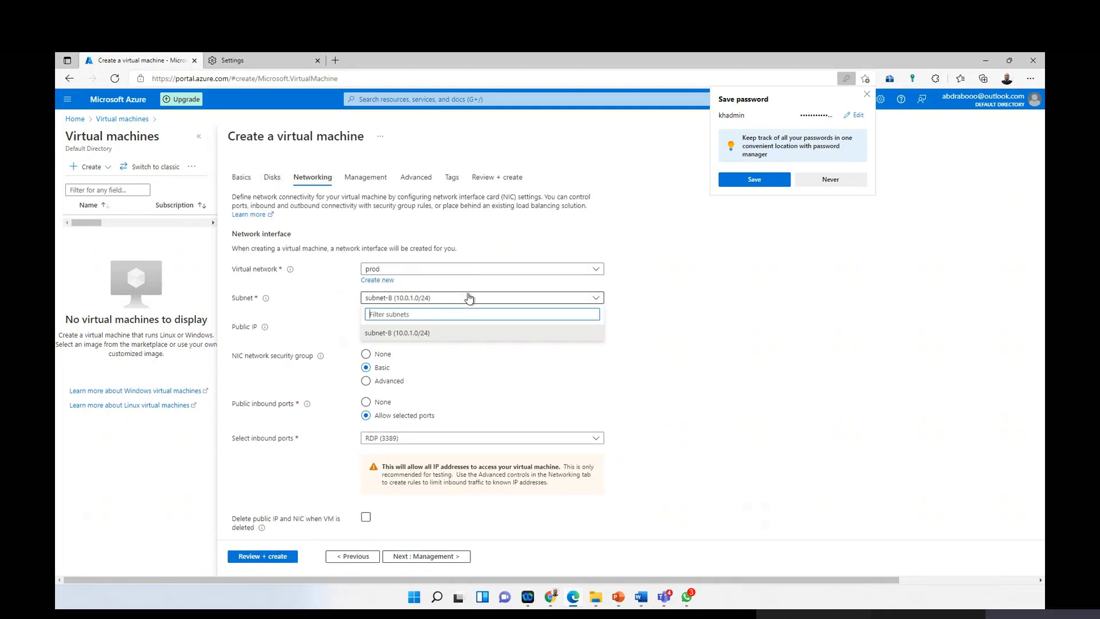
{"action": "left_click", "coordinate": [457, 270]}
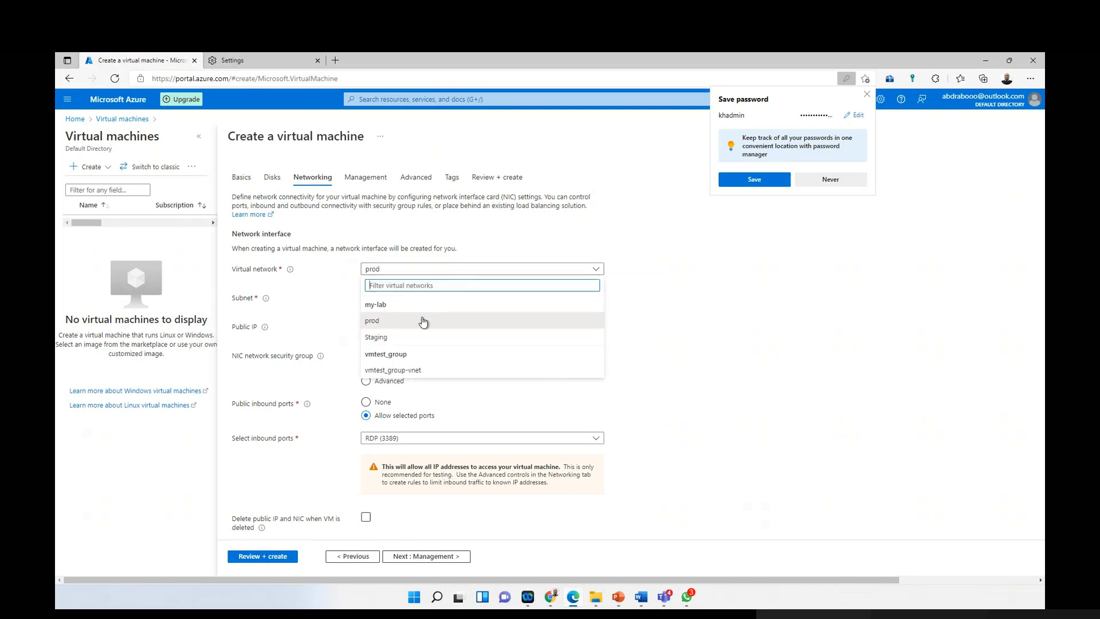
{"action": "left_click", "coordinate": [429, 339]}
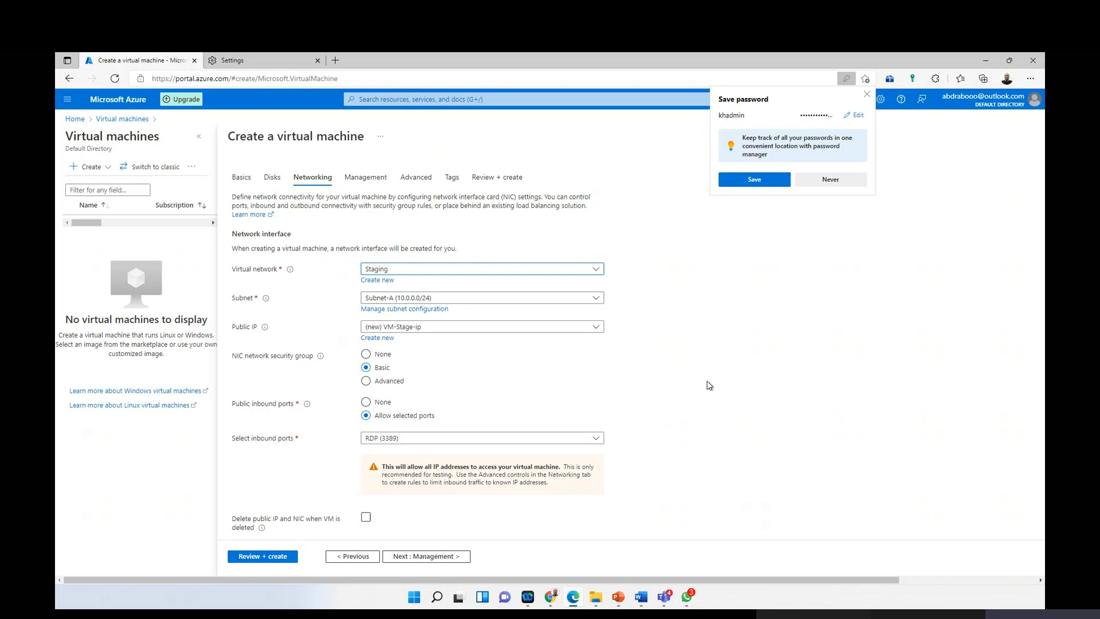
{"action": "scroll", "coordinate": [425, 383], "scroll_direction": "down", "scroll_amount": 2}
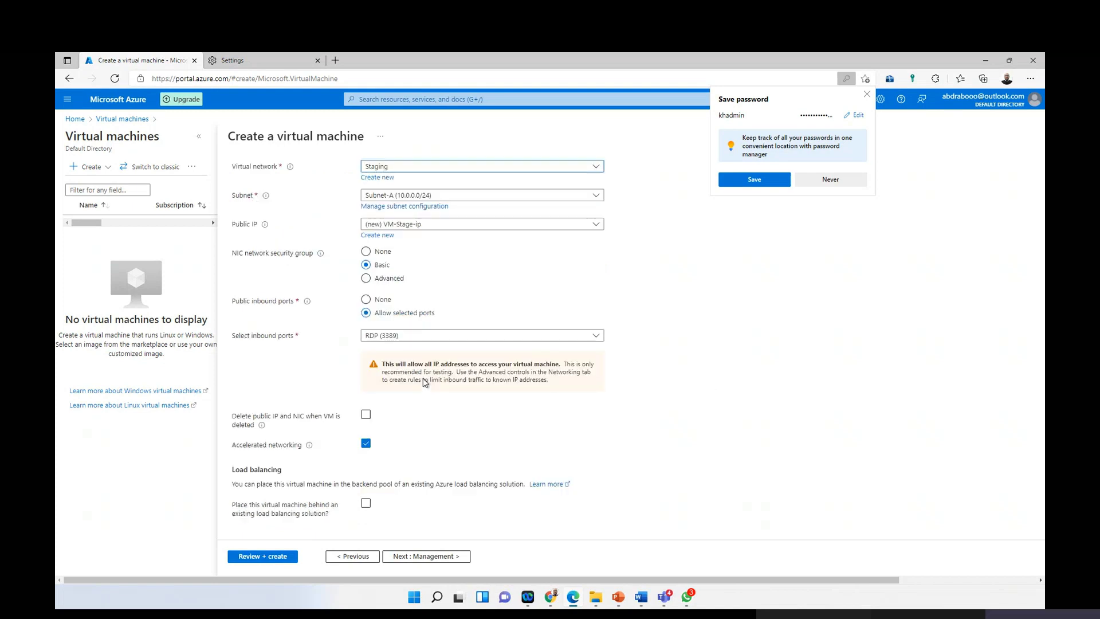
{"action": "scroll", "coordinate": [420, 384], "scroll_direction": "up", "scroll_amount": 2}
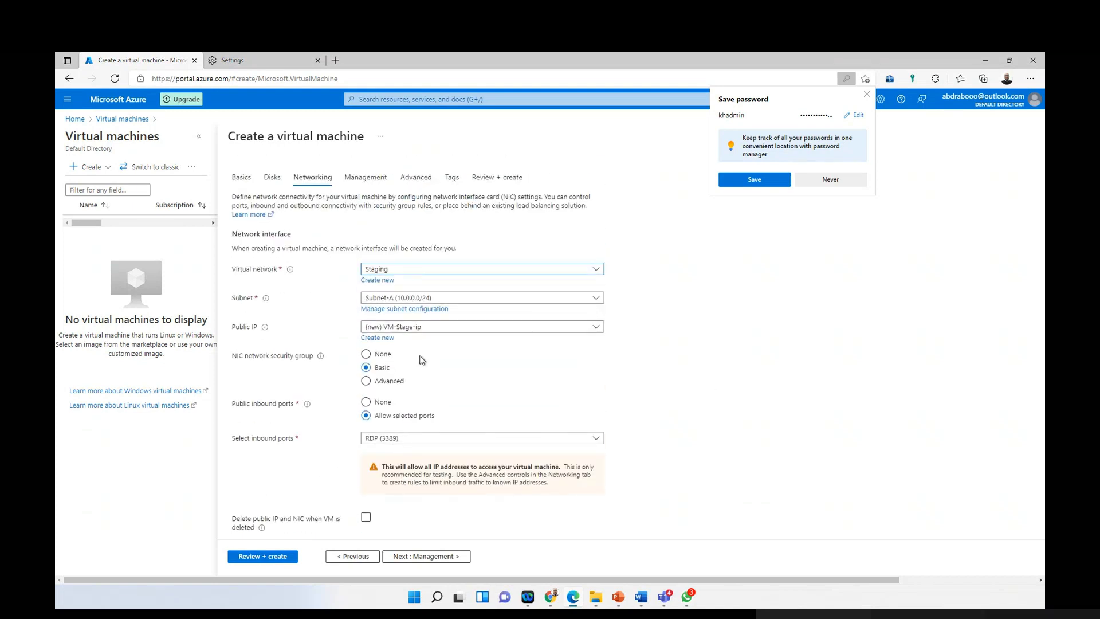
{"action": "left_click", "coordinate": [487, 178]}
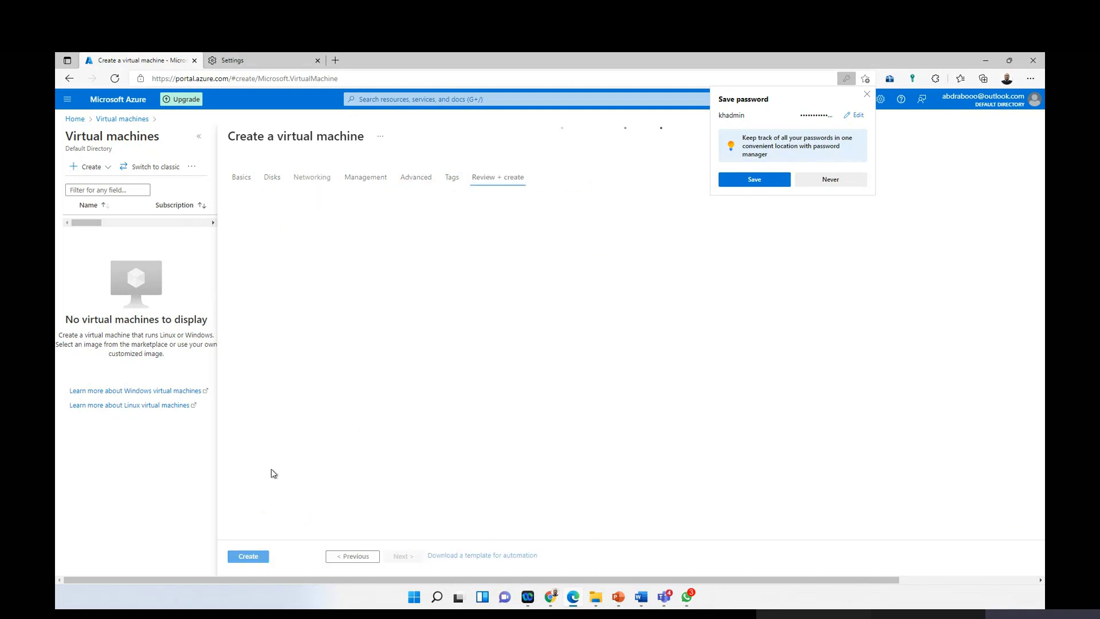
{"action": "left_click", "coordinate": [865, 97]}
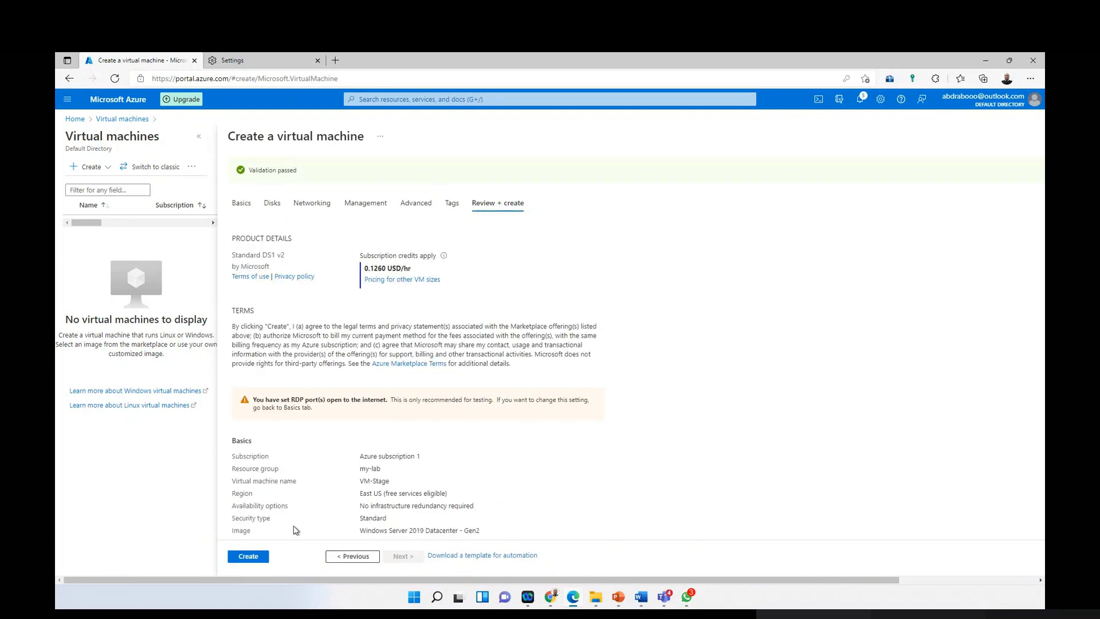
Step: Deploy the VM-Stage virtual machine into my-lab
{"action": "left_click", "coordinate": [259, 557]}
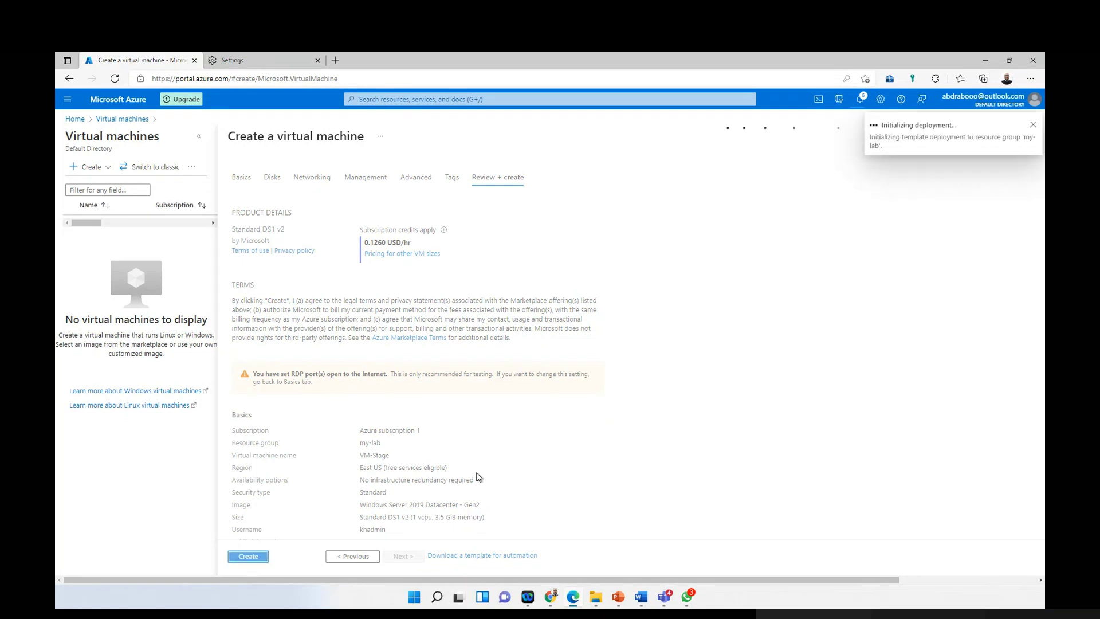
{"action": "left_click", "coordinate": [67, 99]}
{"action": "left_click", "coordinate": [81, 136]}
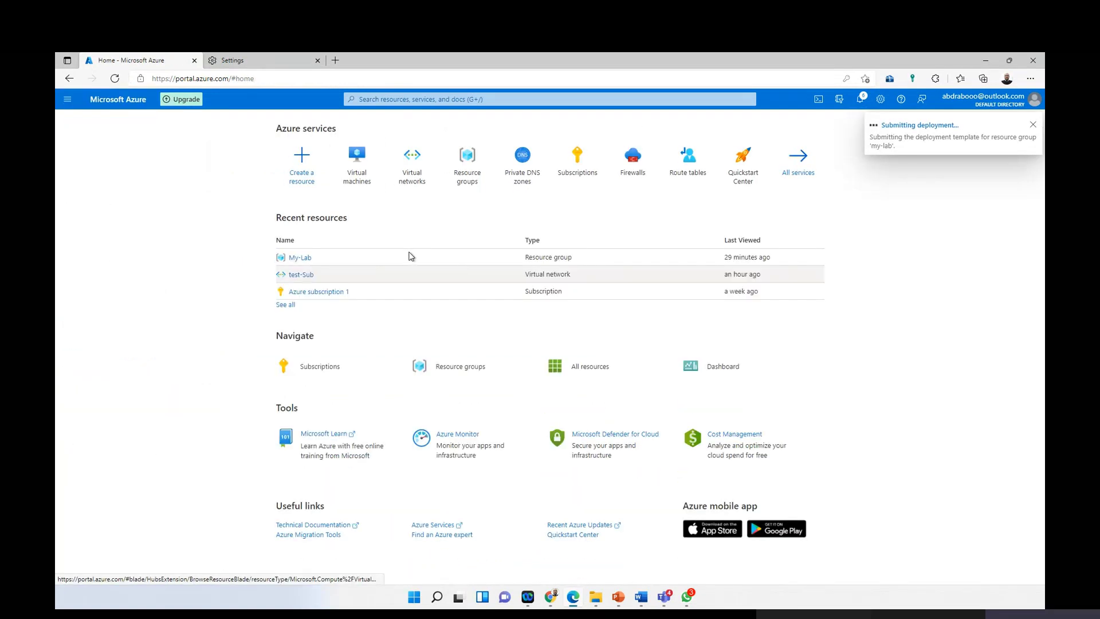
Step: Start a second virtual machine via Virtual machines > Create > Virtual machine
{"action": "left_click", "coordinate": [357, 156]}
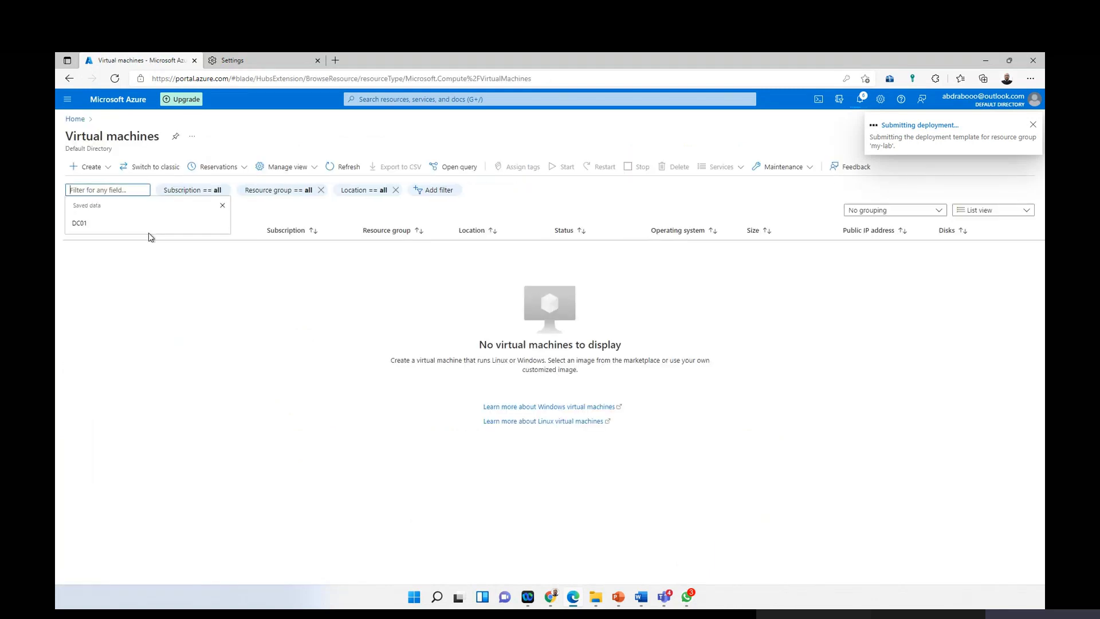
{"action": "left_click", "coordinate": [98, 167]}
{"action": "left_click", "coordinate": [102, 192]}
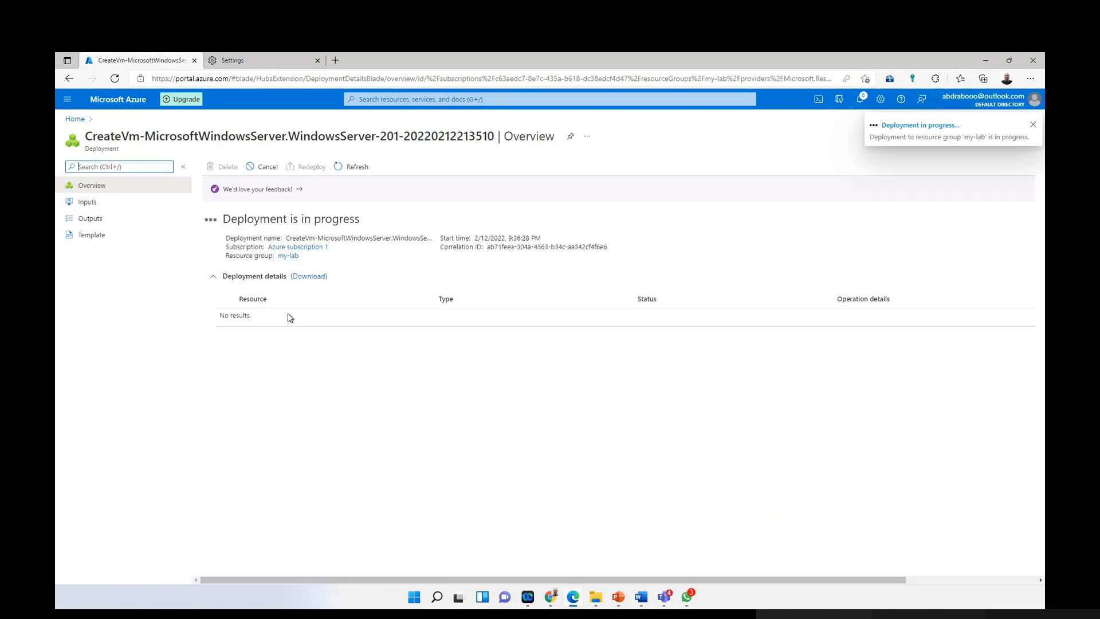
{"action": "left_click", "coordinate": [68, 99]}
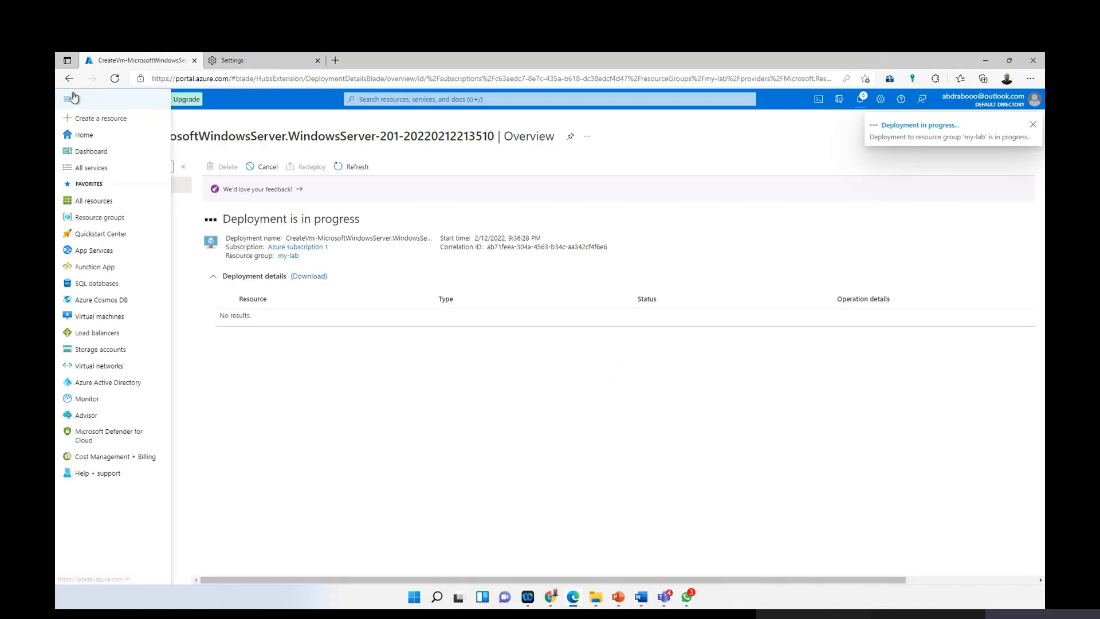
{"action": "left_click", "coordinate": [86, 132]}
{"action": "left_click", "coordinate": [356, 159]}
{"action": "left_click", "coordinate": [74, 167]}
{"action": "left_click", "coordinate": [83, 185]}
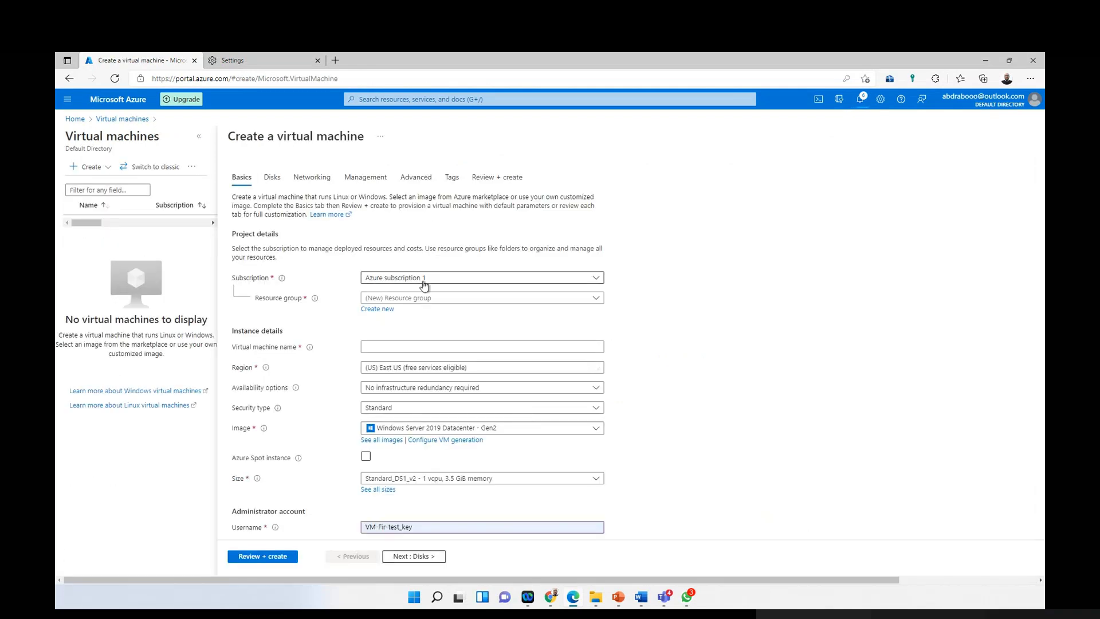
Step: Put the new VM in resource group my-lab and name it WEB-Prod
{"action": "left_click", "coordinate": [436, 299]}
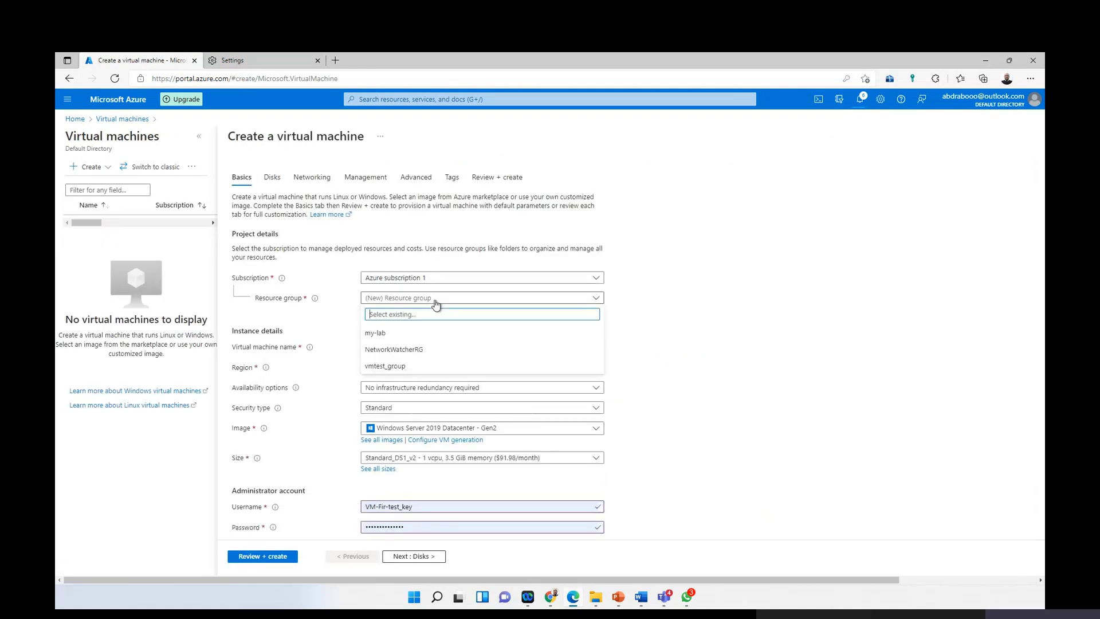
{"action": "left_click", "coordinate": [404, 332]}
{"action": "left_click", "coordinate": [404, 342]}
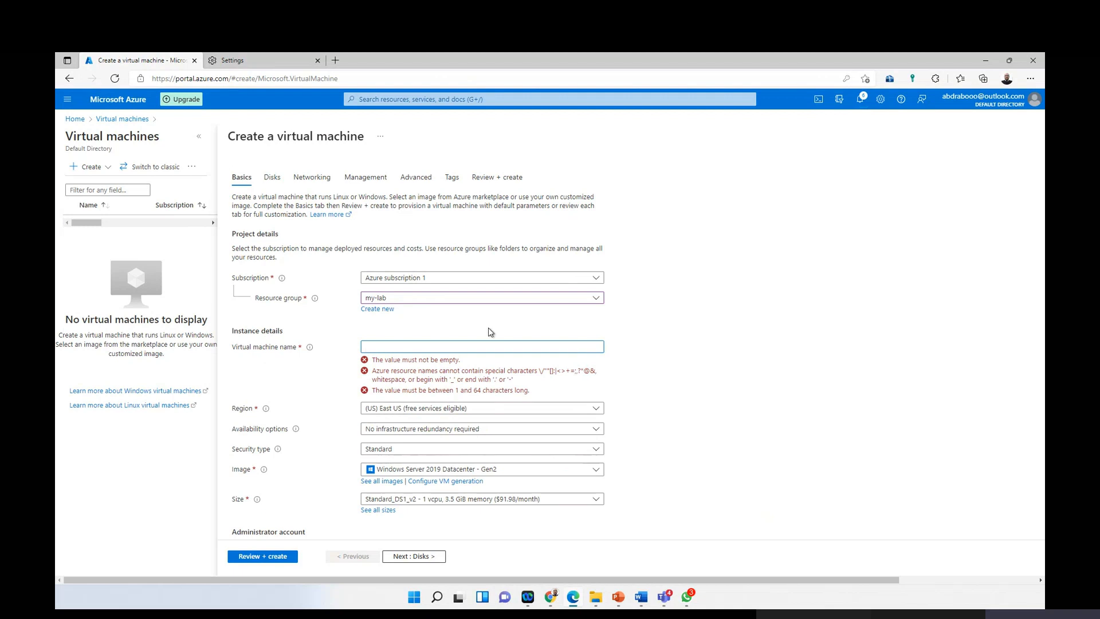
{"action": "type", "text": "WEB-PR"}
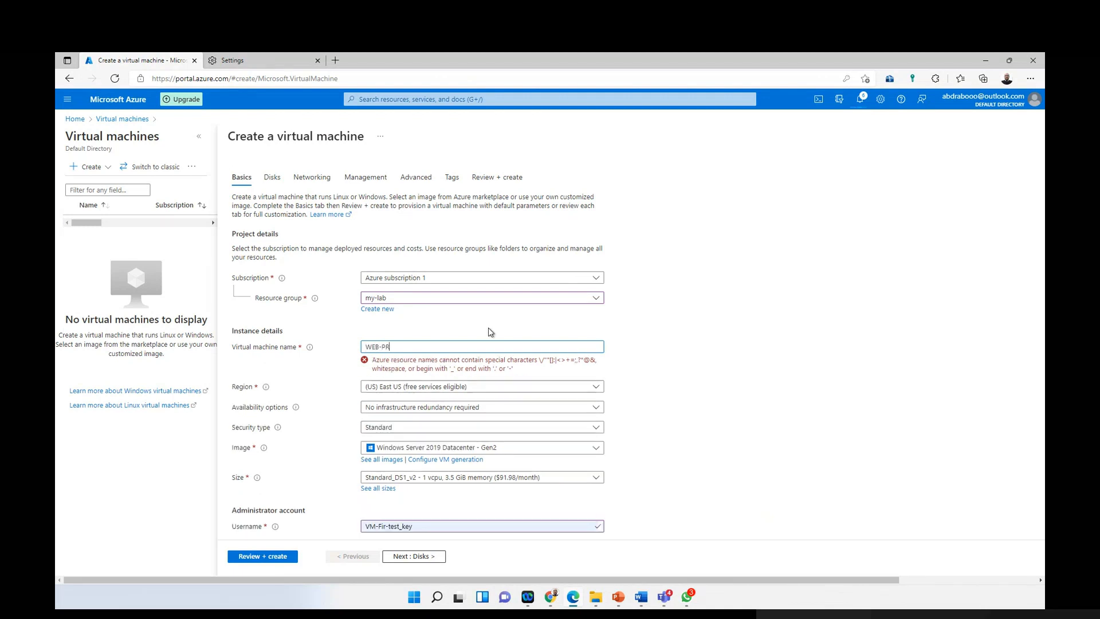
{"action": "type", "text": "od"}
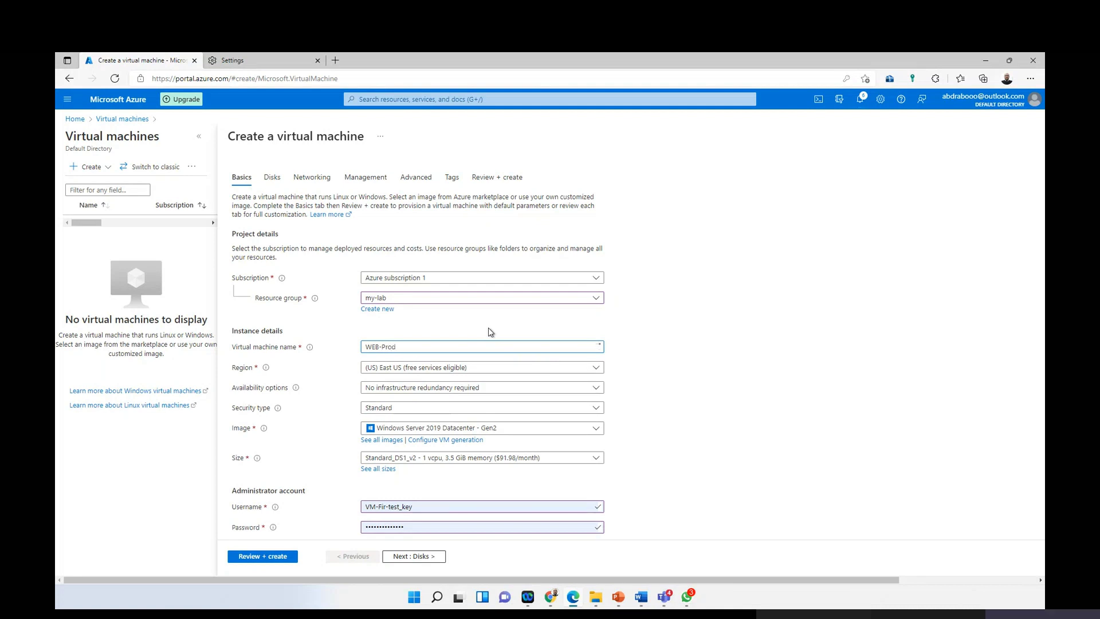
{"action": "scroll", "coordinate": [518, 380], "scroll_direction": "down", "scroll_amount": 2}
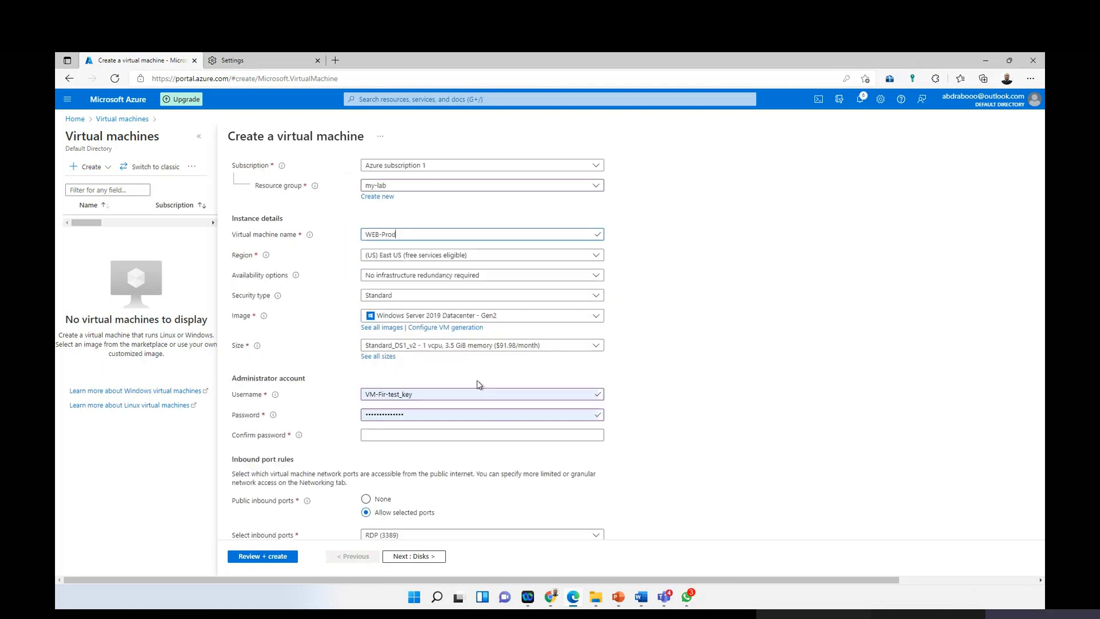
Step: Enter the administrator username and a password with matching confirmation
{"action": "left_click", "coordinate": [443, 394]}
{"action": "type", "text": "khad"}
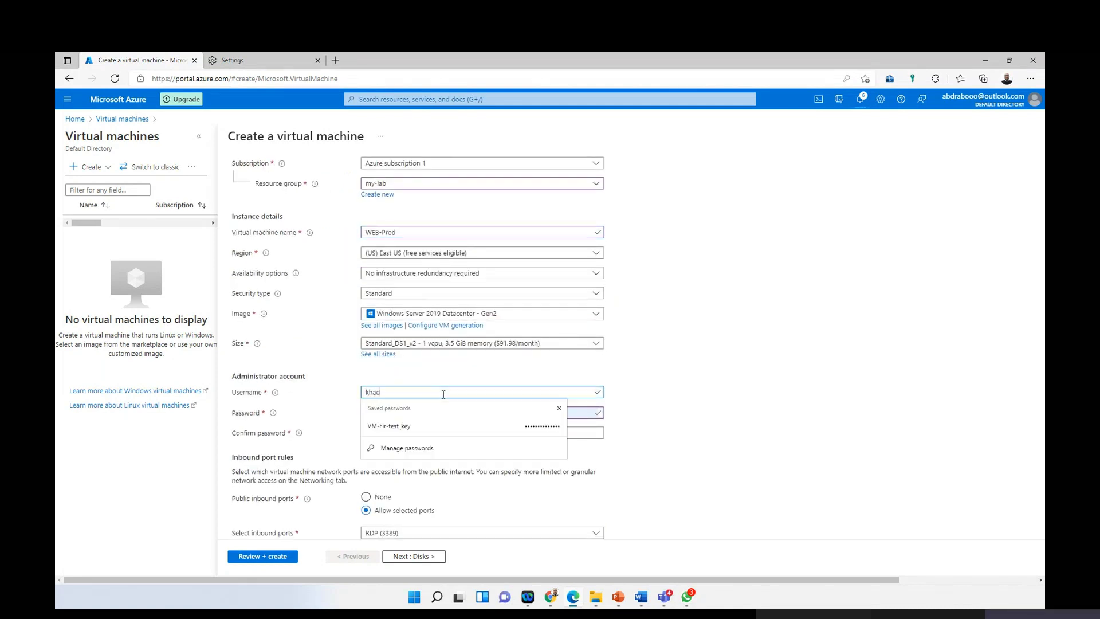
{"action": "type", "text": "min"}
{"action": "key", "text": "Tab"}
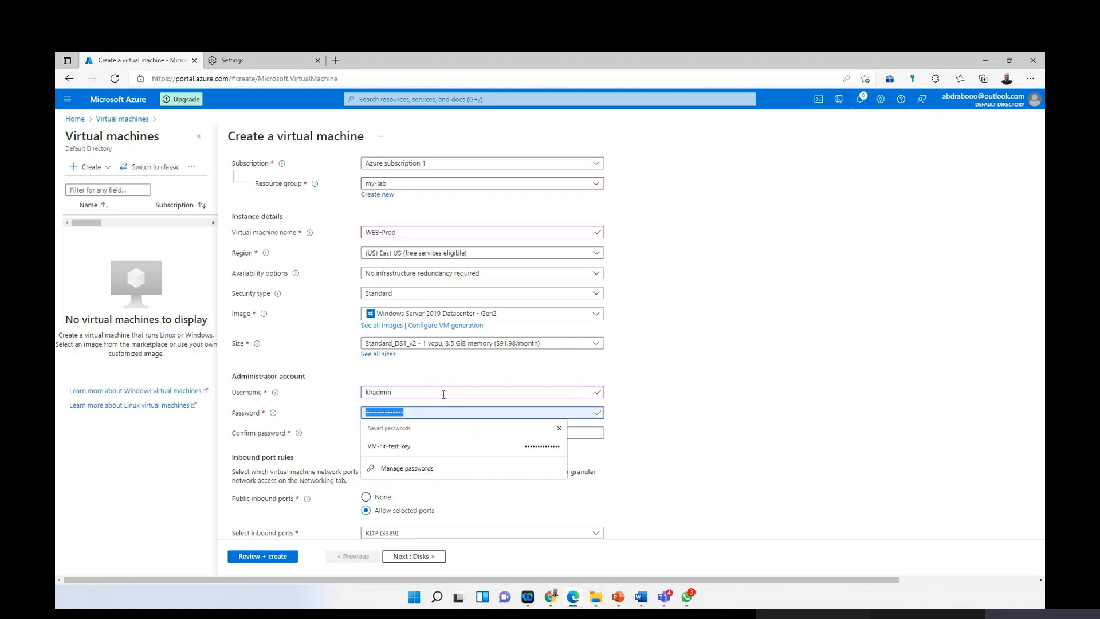
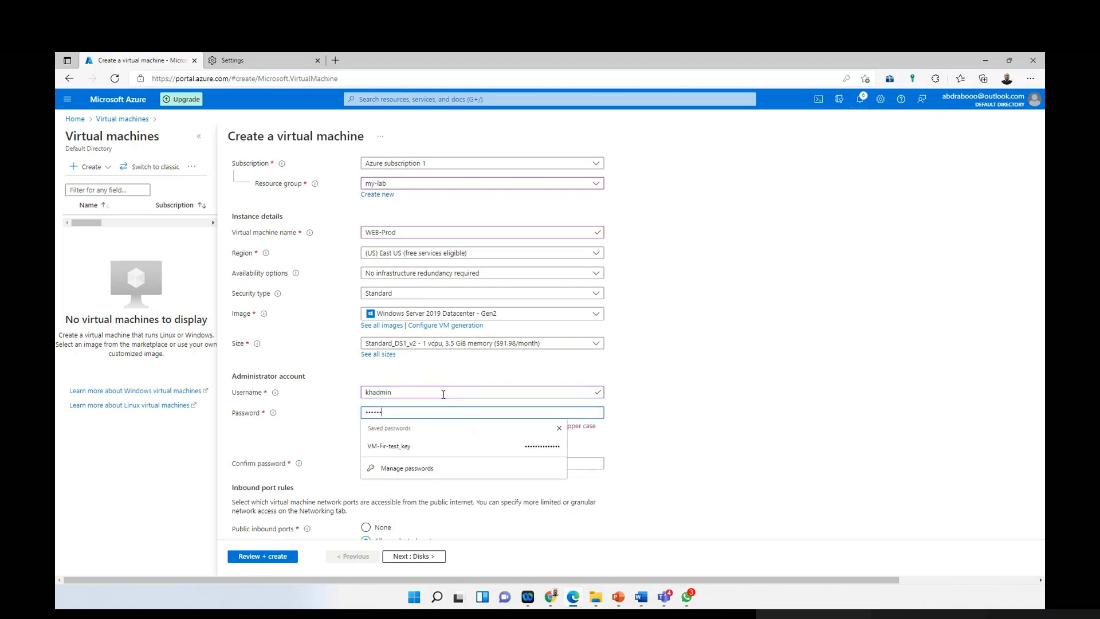
{"action": "key", "text": "Tab"}
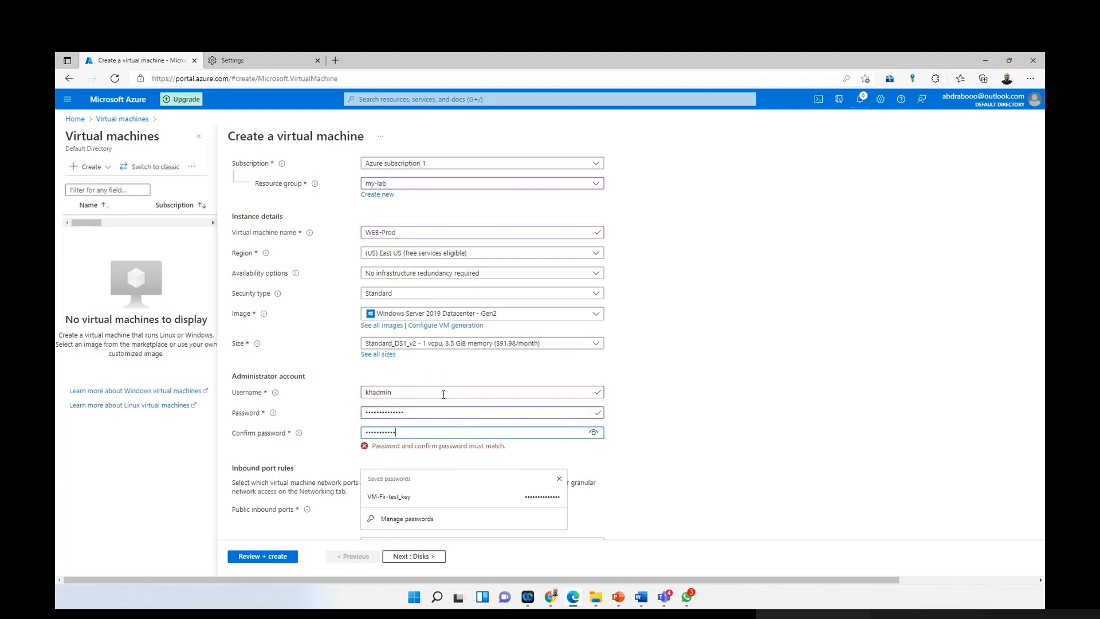
{"action": "left_click", "coordinate": [761, 401]}
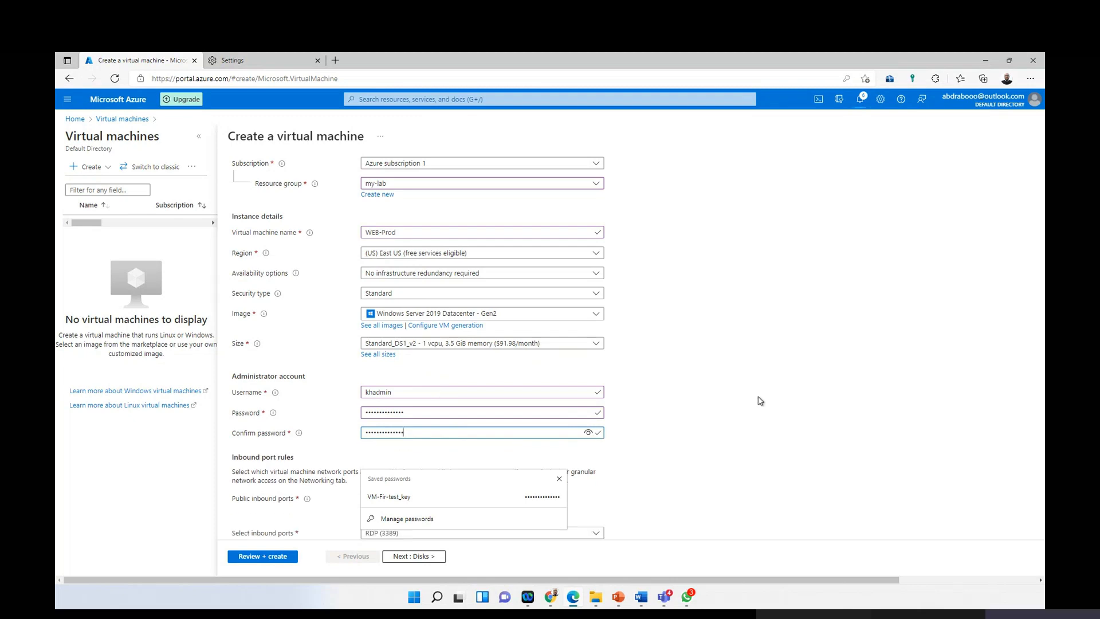
{"action": "scroll", "coordinate": [467, 404], "scroll_direction": "down", "scroll_amount": 3}
{"action": "scroll", "coordinate": [467, 431], "scroll_direction": "up", "scroll_amount": 5}
{"action": "scroll", "coordinate": [467, 401], "scroll_direction": "down", "scroll_amount": 5}
{"action": "scroll", "coordinate": [467, 398], "scroll_direction": "up", "scroll_amount": 5}
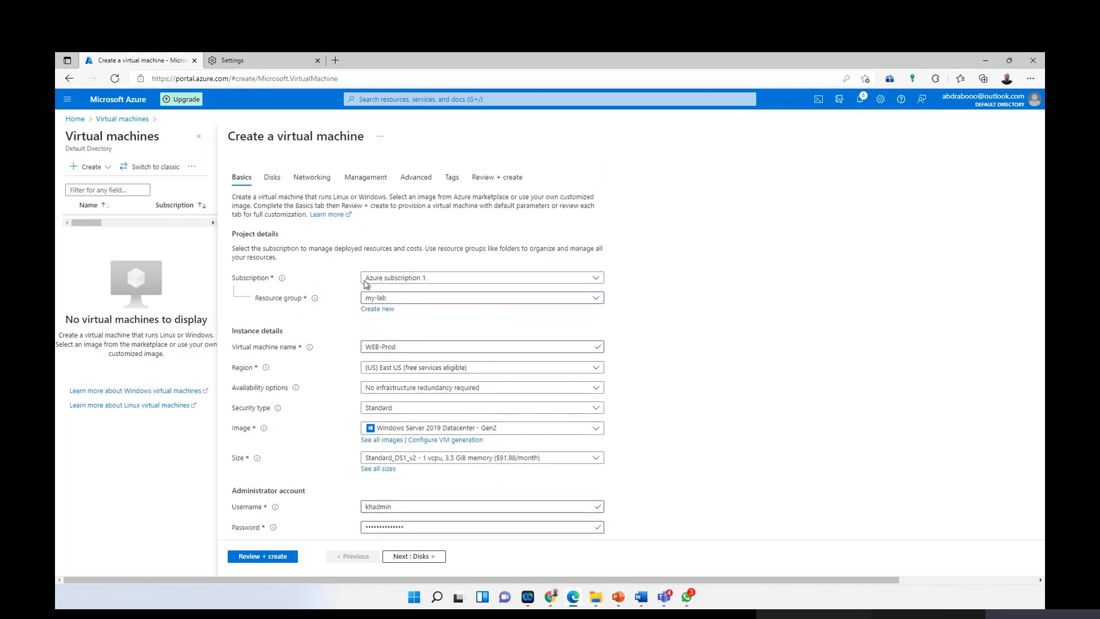
Step: On Networking, keep the prod virtual network with subnet-B
{"action": "left_click", "coordinate": [312, 178]}
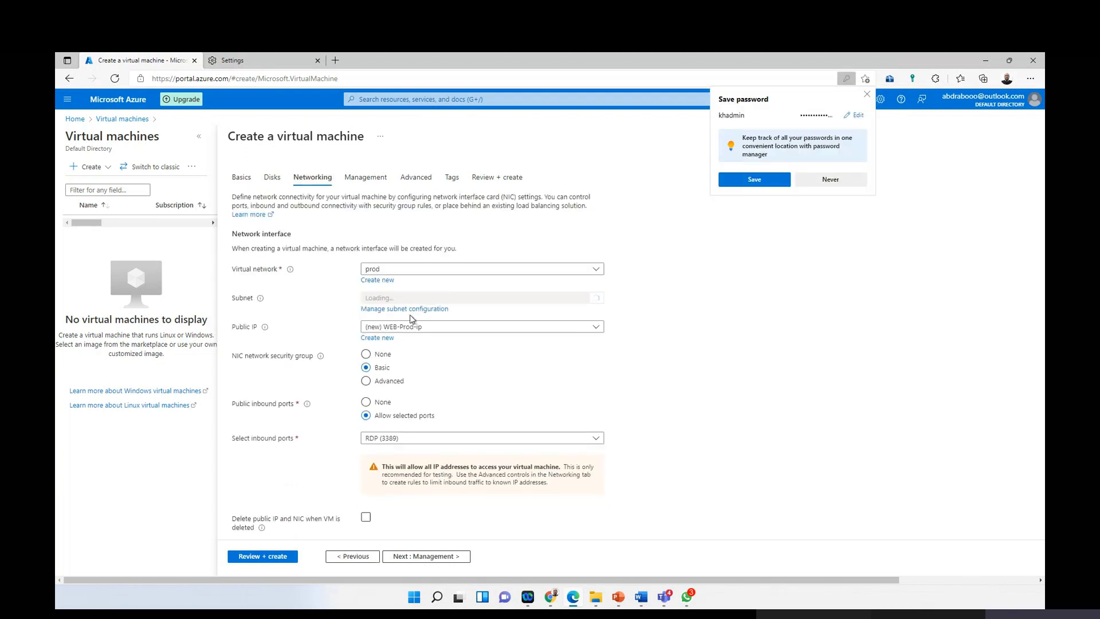
{"action": "left_click", "coordinate": [429, 270]}
{"action": "left_click", "coordinate": [393, 293]}
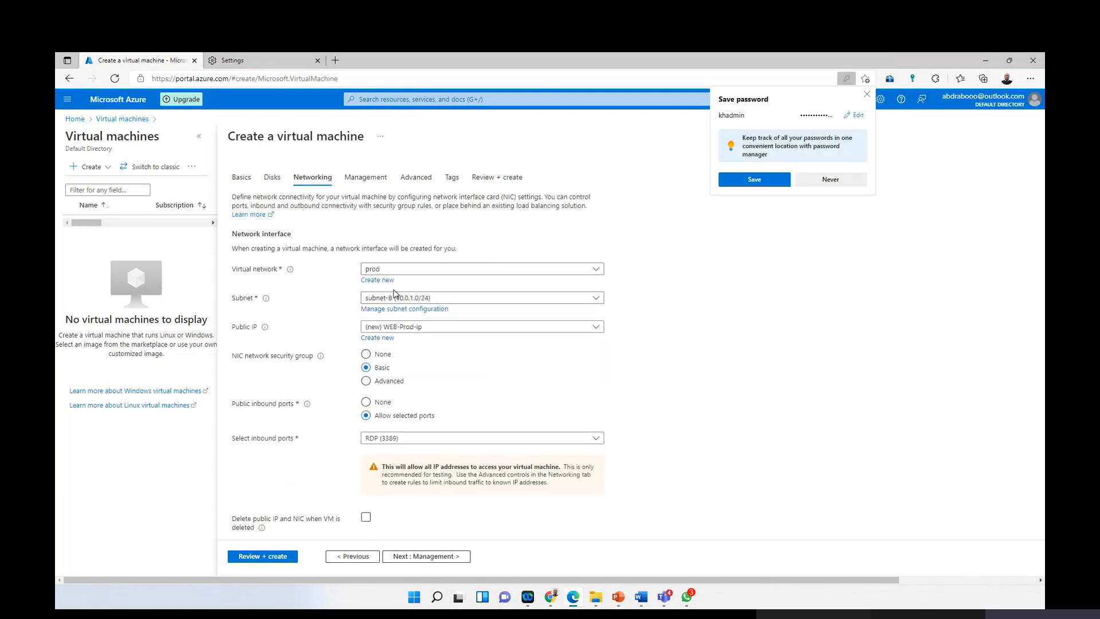
{"action": "left_click", "coordinate": [867, 94]}
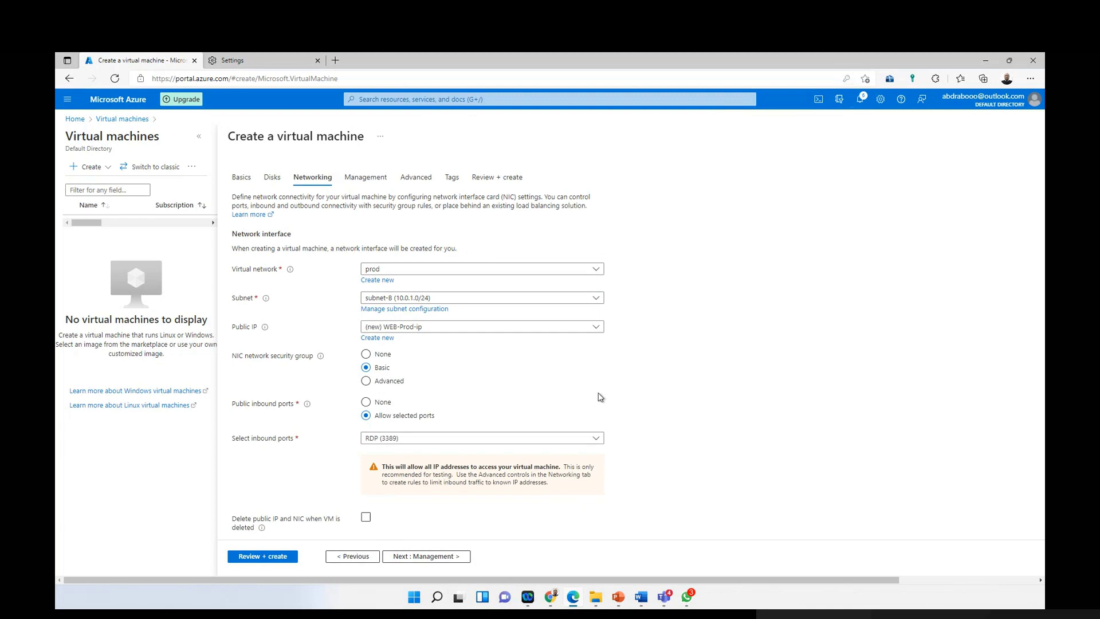
{"action": "scroll", "coordinate": [498, 430], "scroll_direction": "down", "scroll_amount": 1}
{"action": "scroll", "coordinate": [497, 430], "scroll_direction": "up", "scroll_amount": 1}
{"action": "scroll", "coordinate": [381, 447], "scroll_direction": "down", "scroll_amount": 1}
{"action": "scroll", "coordinate": [449, 294], "scroll_direction": "up", "scroll_amount": 1}
Step: Validate and create WEB-Prod, then go back to the portal home page
{"action": "left_click", "coordinate": [505, 179]}
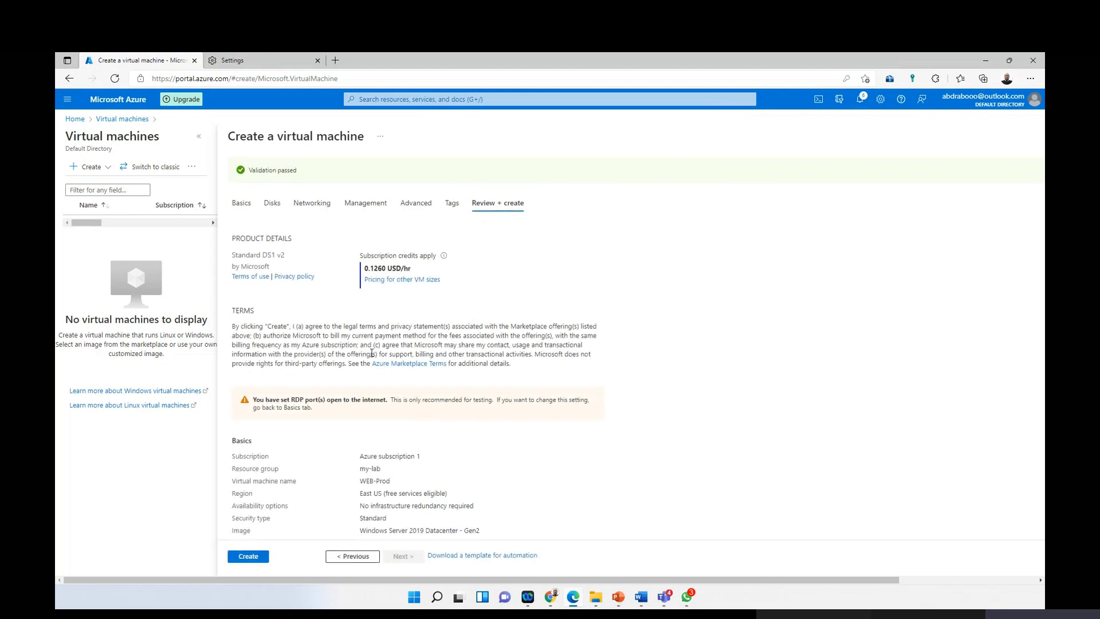
{"action": "scroll", "coordinate": [310, 243], "scroll_direction": "down", "scroll_amount": 2}
{"action": "left_click", "coordinate": [248, 556]}
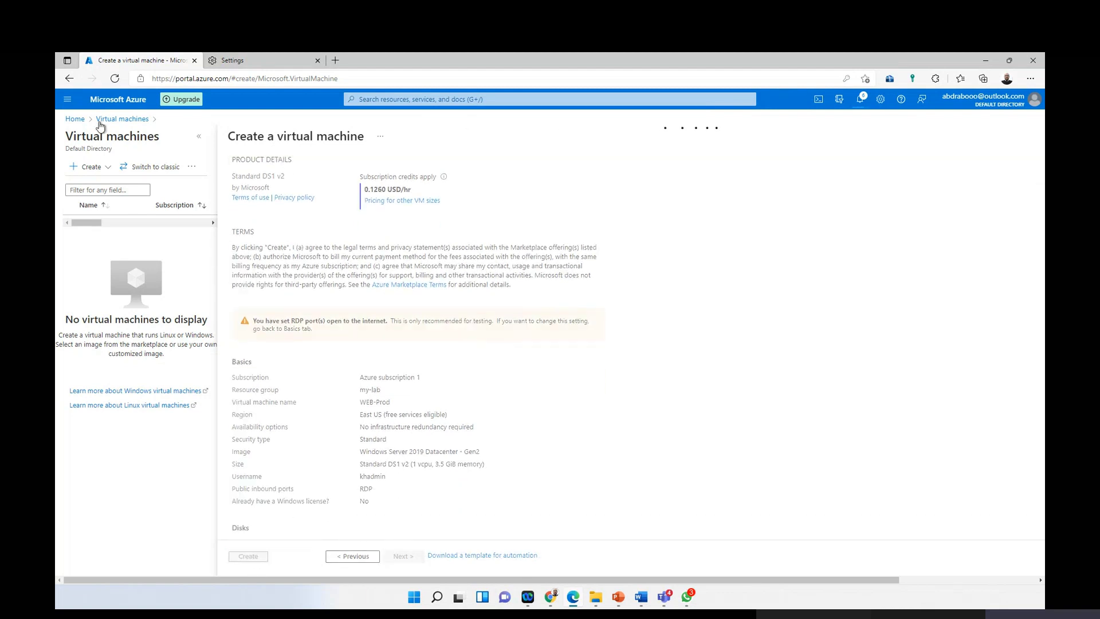
{"action": "left_click", "coordinate": [67, 99]}
{"action": "left_click", "coordinate": [91, 131]}
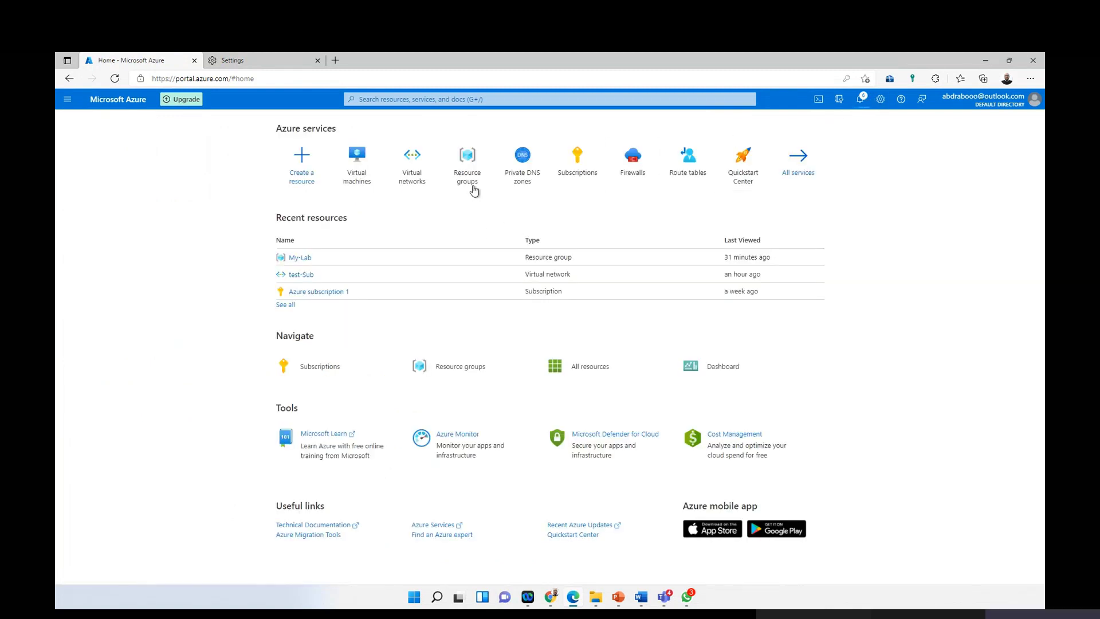
Step: Open the My-Lab resource group, refresh its resources, and open the Virtual machines list
{"action": "left_click", "coordinate": [298, 259]}
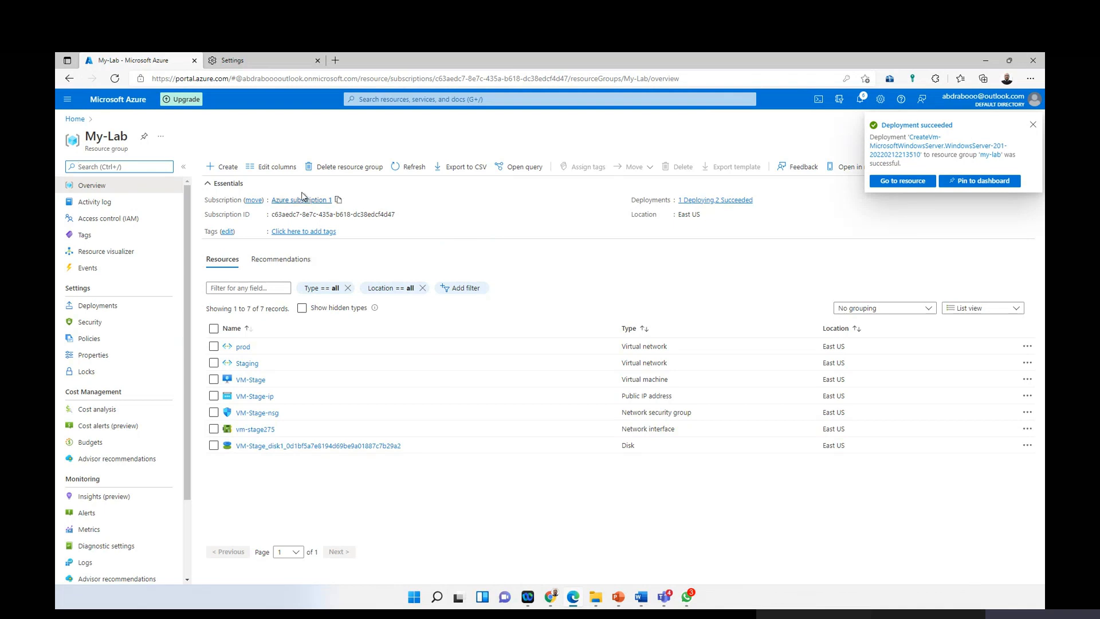
{"action": "left_click", "coordinate": [421, 171]}
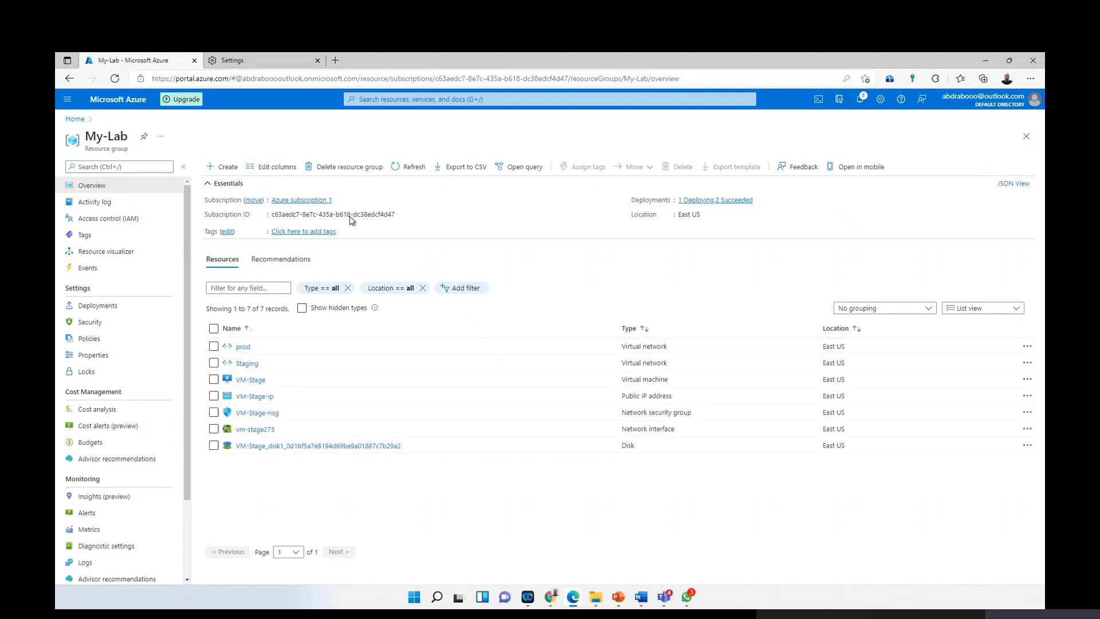
{"action": "left_click", "coordinate": [412, 167]}
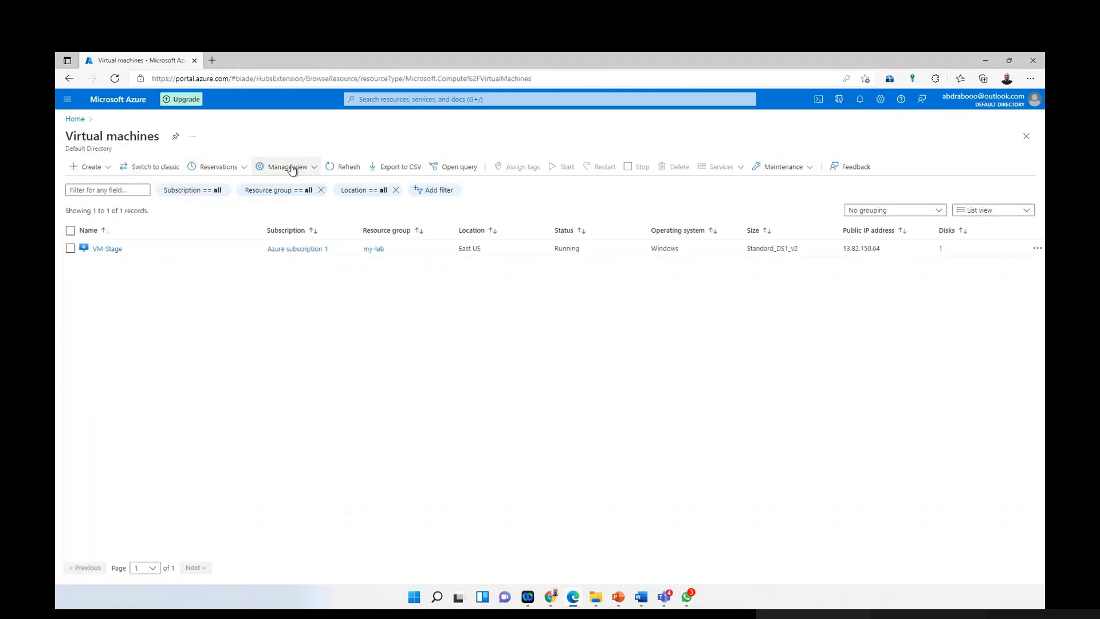
Step: Refresh the VM list, check the deployment-succeeded notification, and return to Home
{"action": "left_click", "coordinate": [337, 168]}
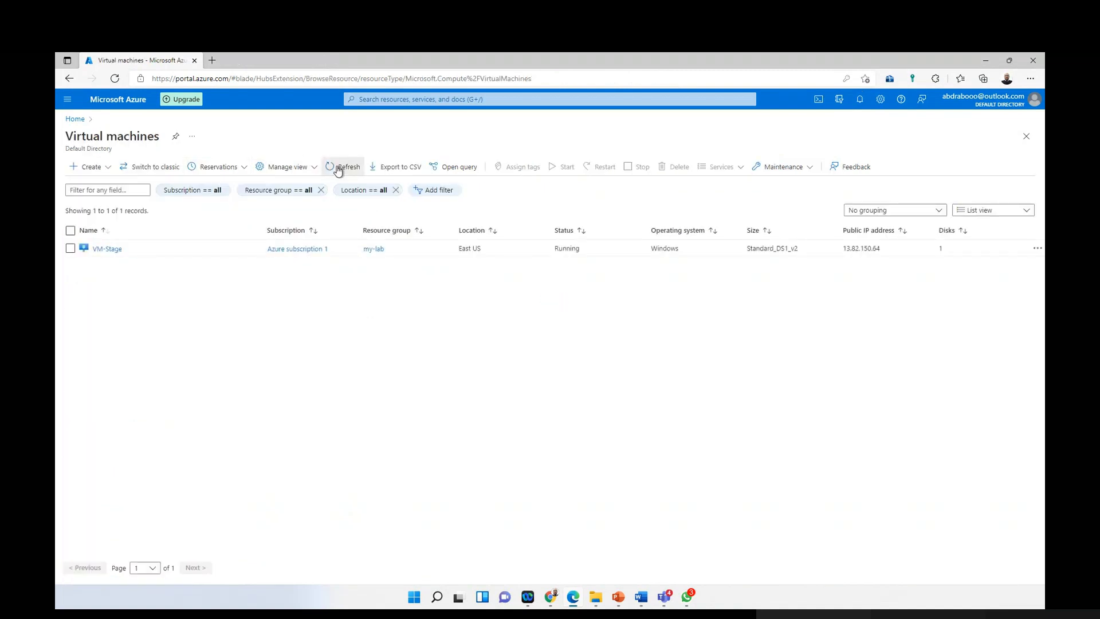
{"action": "left_click", "coordinate": [338, 168]}
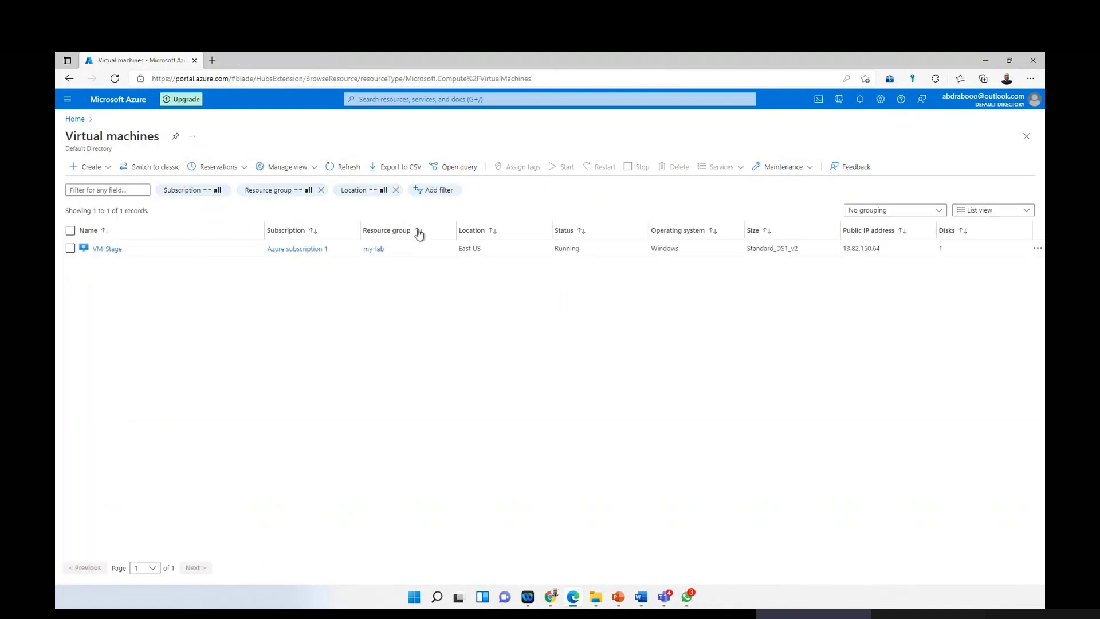
{"action": "left_click", "coordinate": [860, 101]}
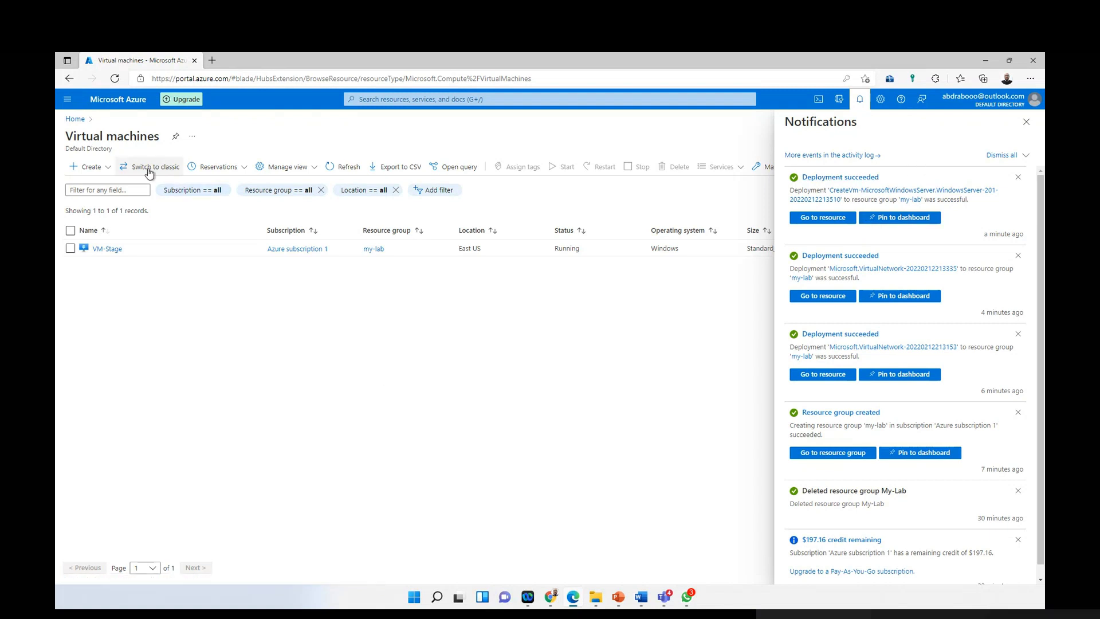
{"action": "left_click", "coordinate": [67, 99]}
{"action": "left_click", "coordinate": [84, 135]}
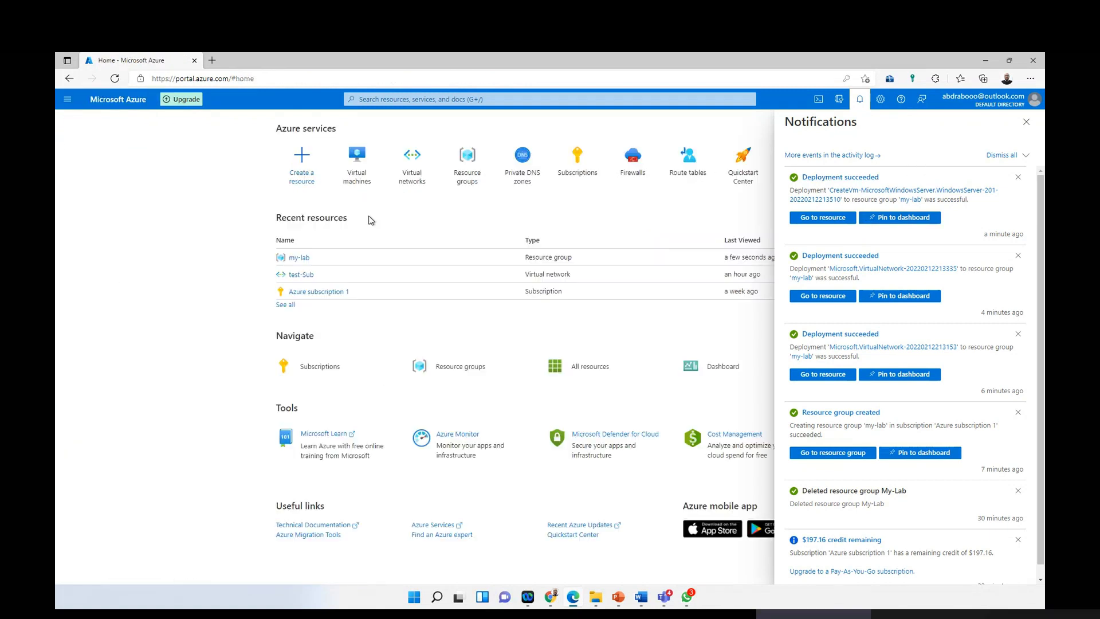
{"action": "left_click", "coordinate": [1026, 121]}
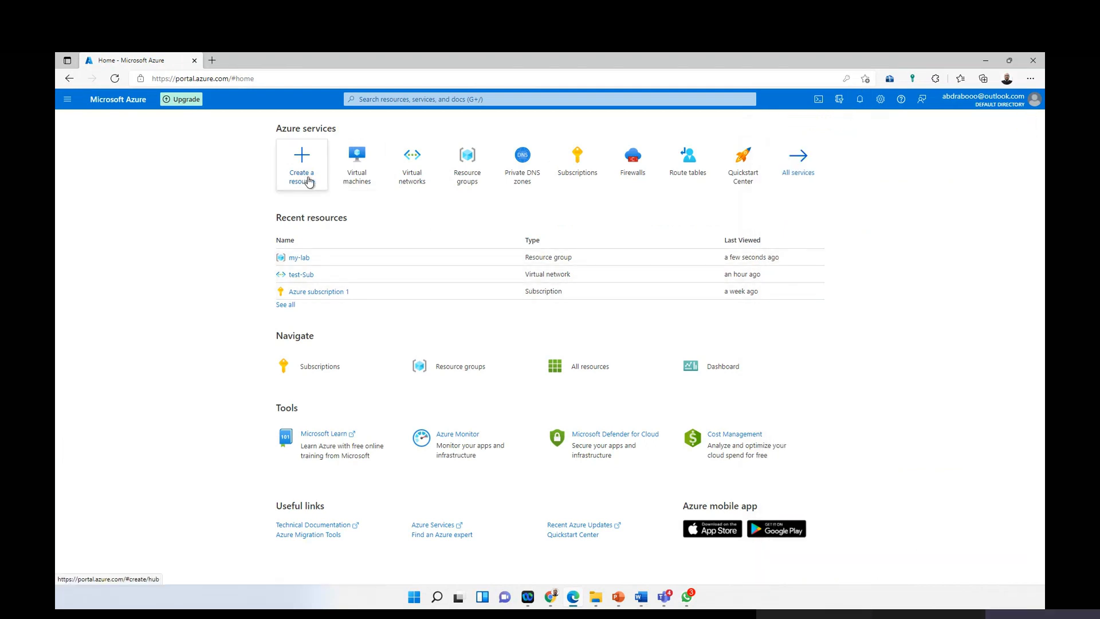
Step: Start a new virtual machine in resource group my-lab named Web-Prod
{"action": "left_click", "coordinate": [344, 180]}
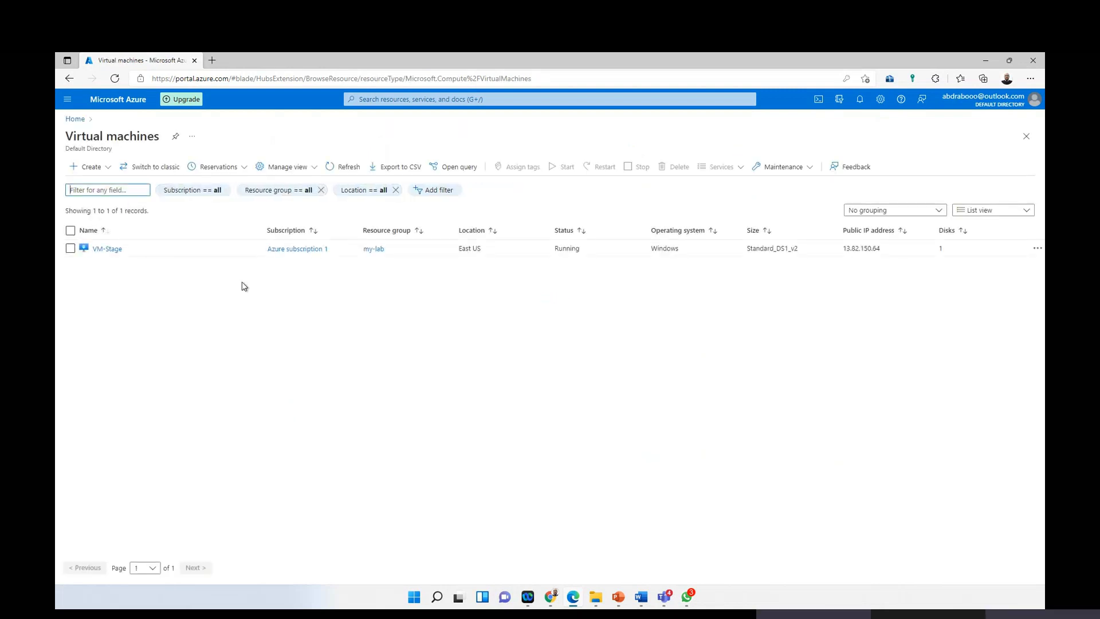
{"action": "left_click", "coordinate": [90, 167]}
{"action": "left_click", "coordinate": [121, 186]}
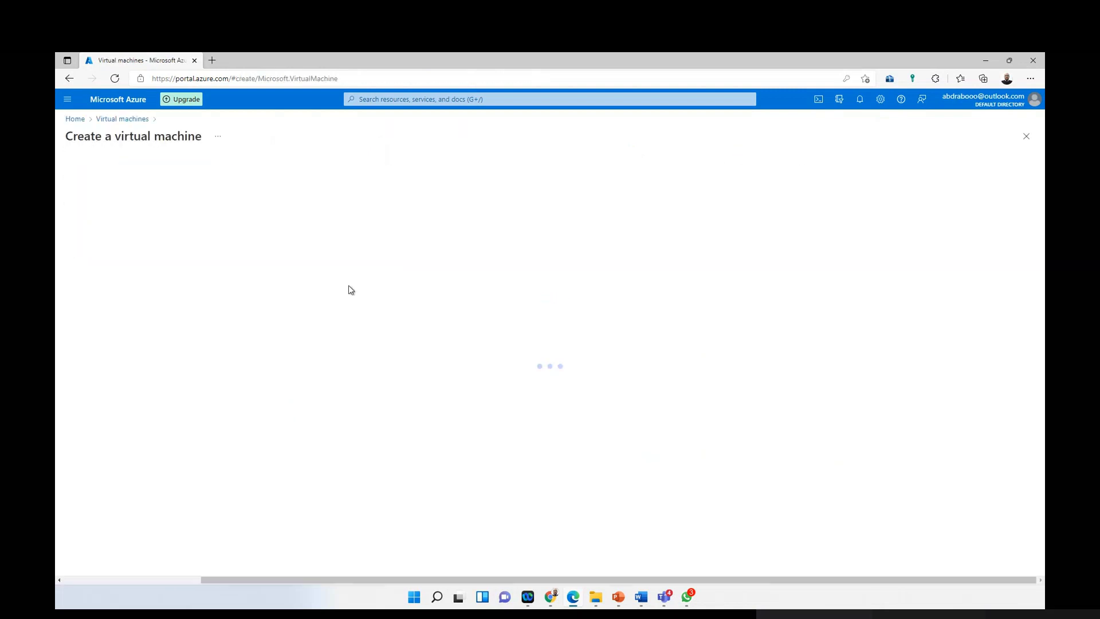
{"action": "left_click", "coordinate": [395, 300]}
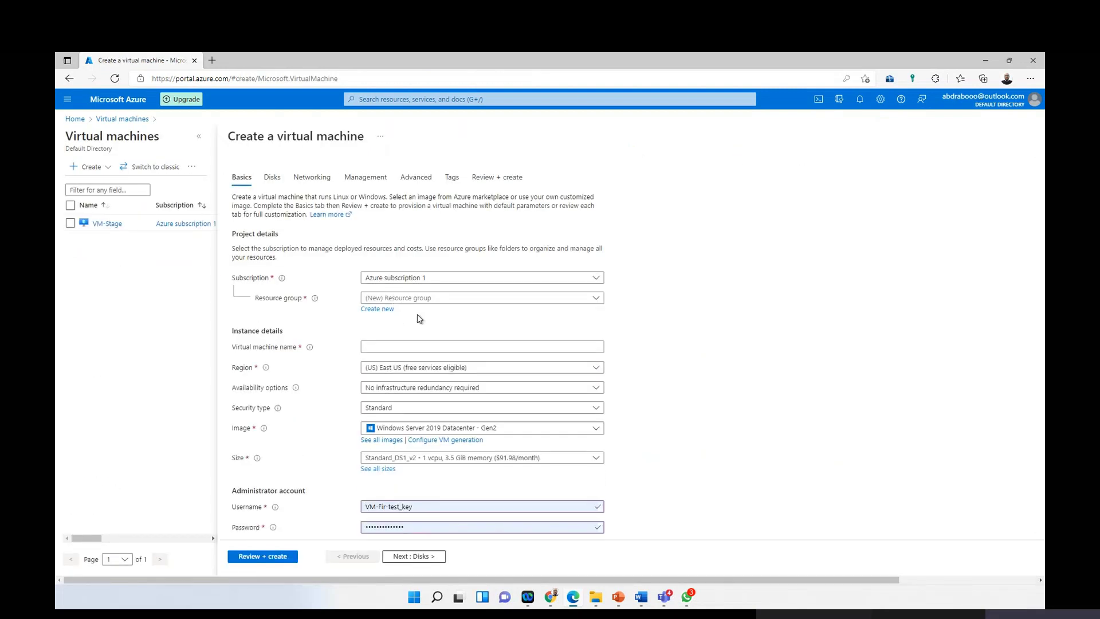
{"action": "left_click", "coordinate": [397, 342]}
{"action": "left_click", "coordinate": [399, 346]}
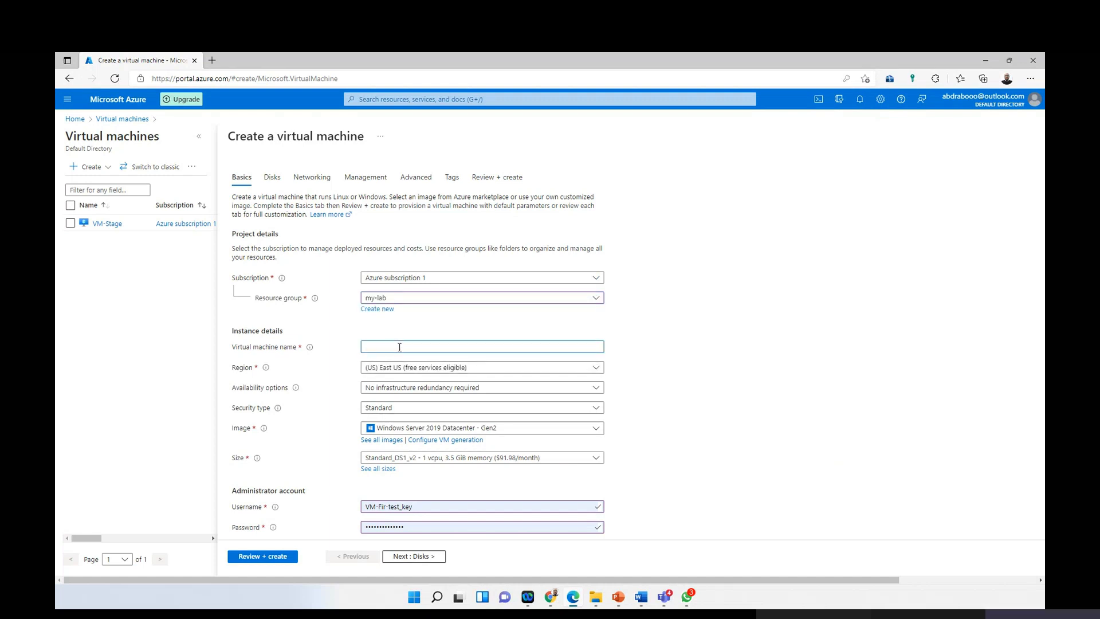
{"action": "type", "text": "W"}
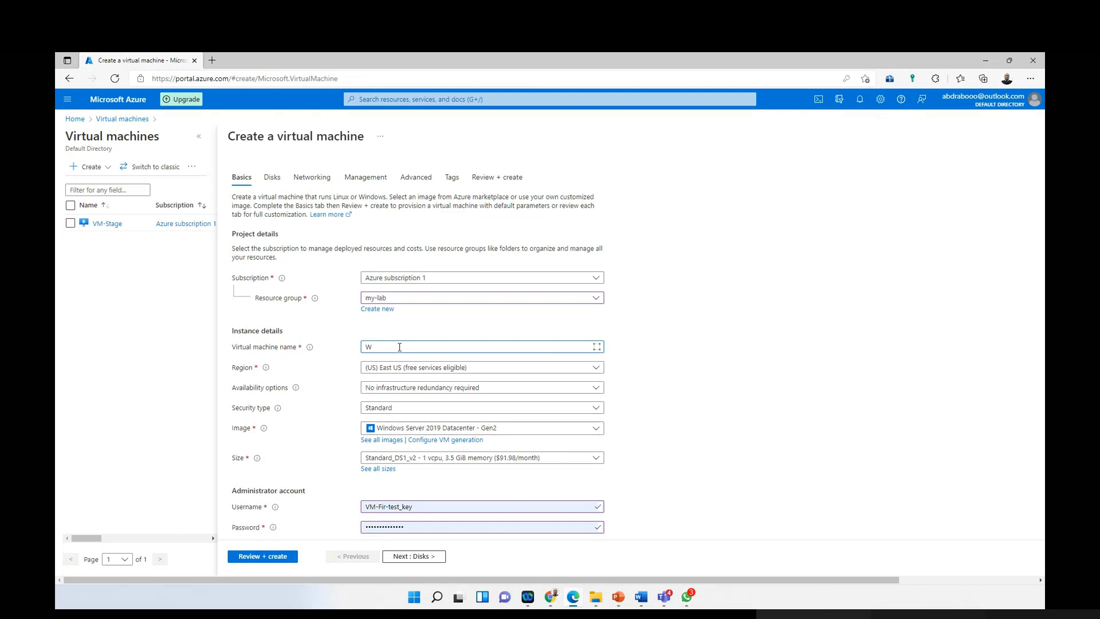
{"action": "type", "text": "eb-Prod"}
Step: Replace the old admin username and set a new password with matching confirmation
{"action": "scroll", "coordinate": [412, 427], "scroll_direction": "down", "scroll_amount": 1}
{"action": "triple_click", "coordinate": [400, 450]}
{"action": "key", "text": "BackSpace"}
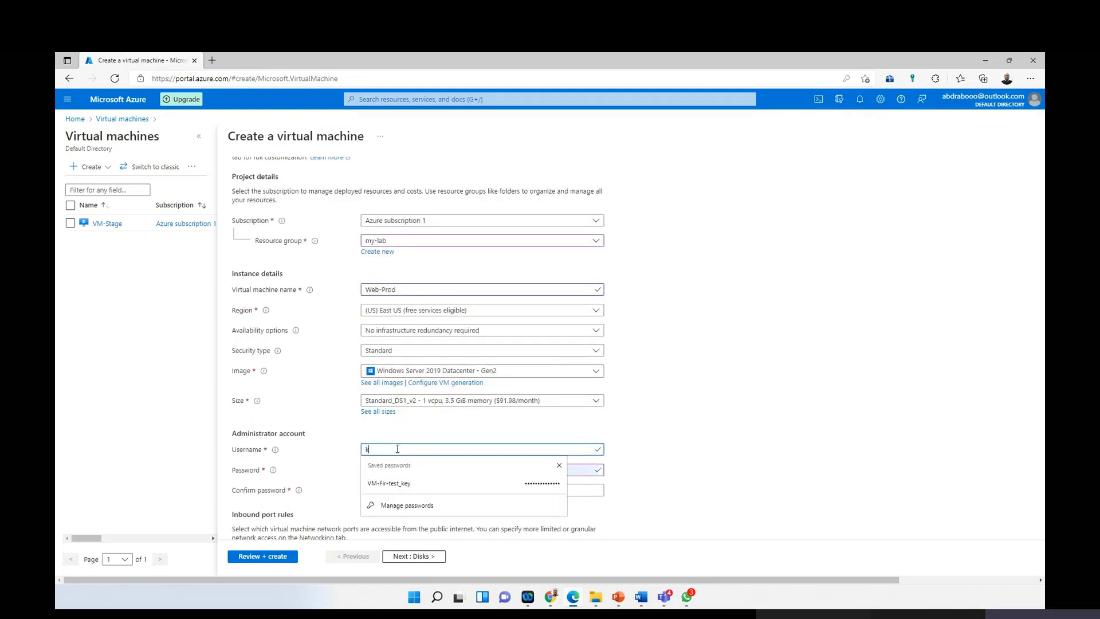
{"action": "key", "text": "Tab"}
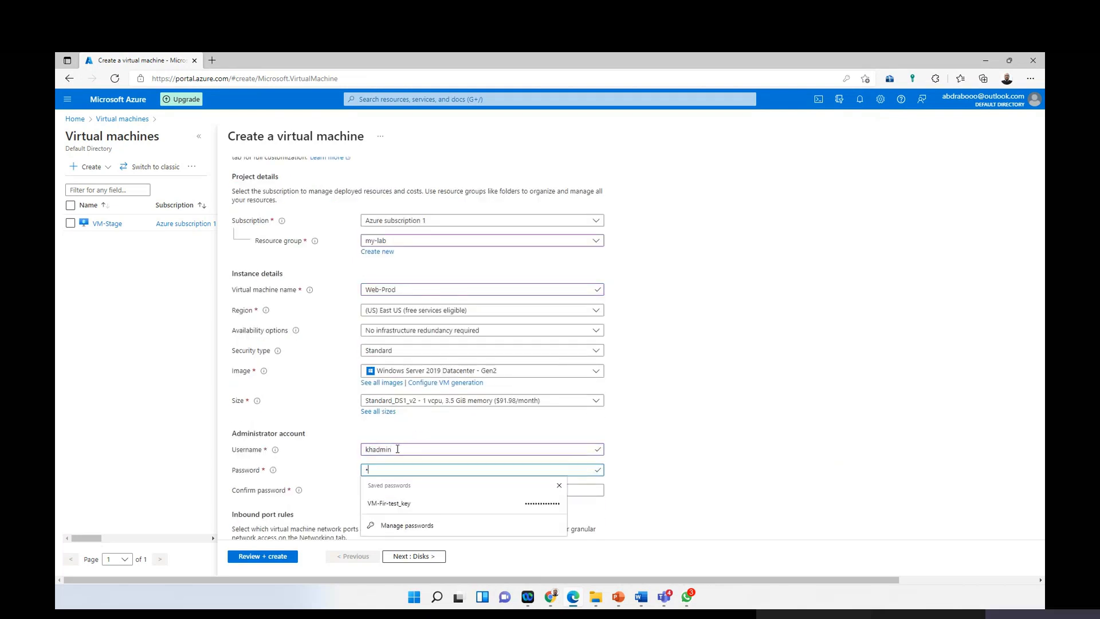
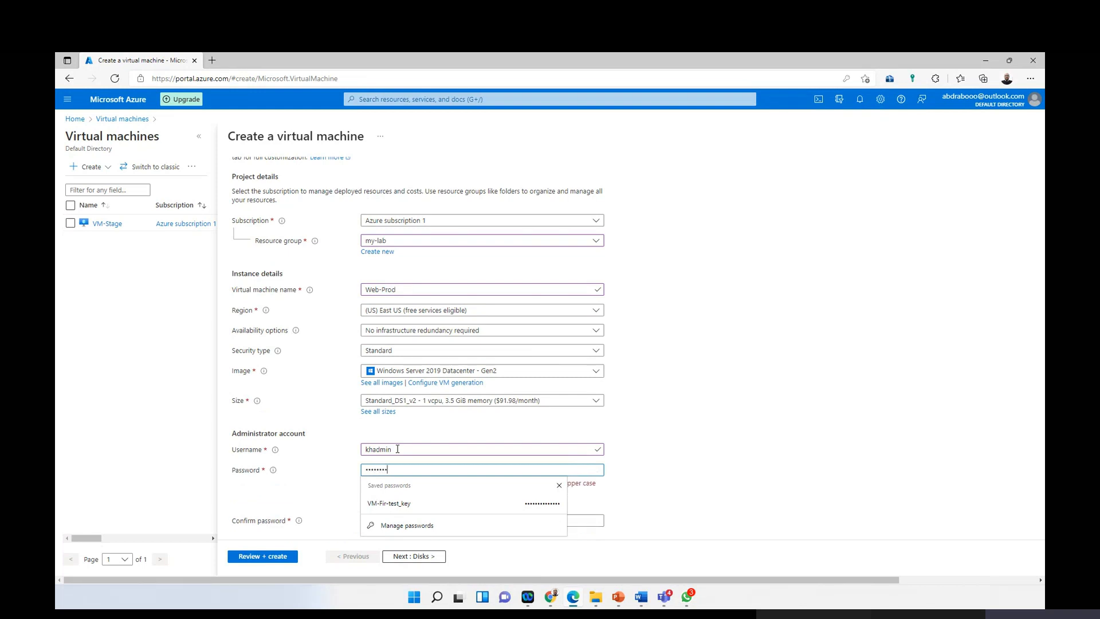
{"action": "key", "text": "Tab"}
{"action": "type", "text": "P"}
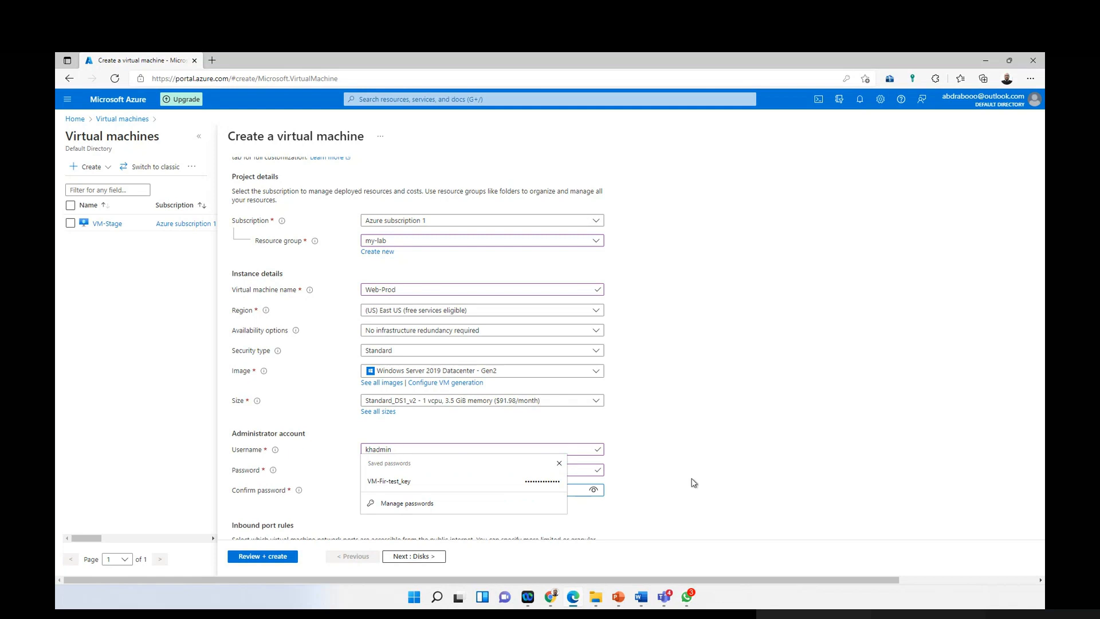
{"action": "left_click", "coordinate": [534, 471]}
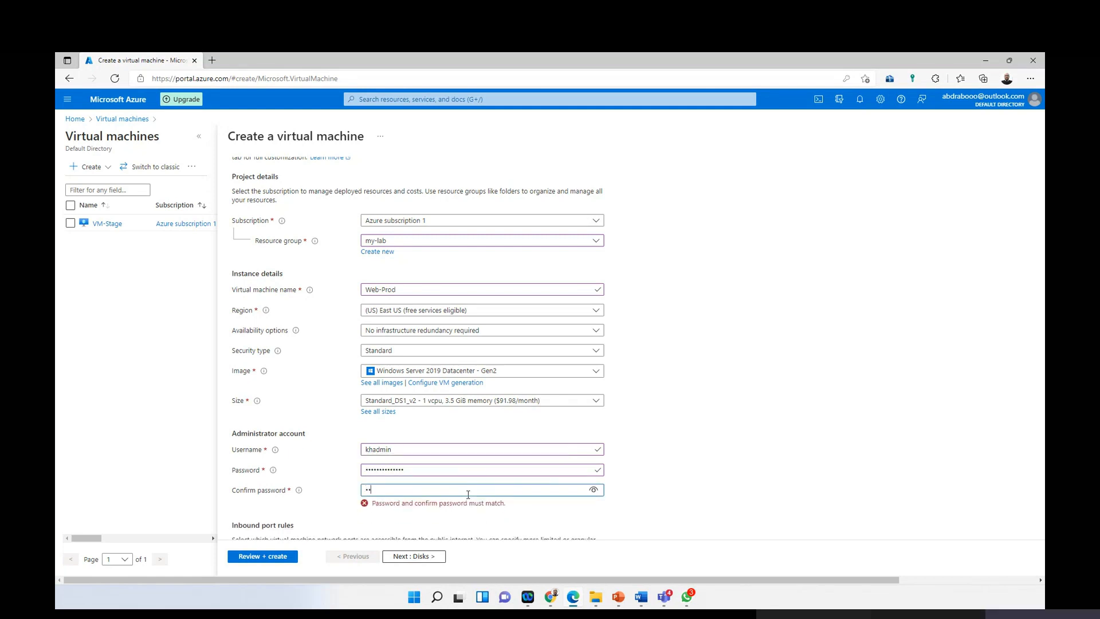
{"action": "type", "text": "•••"}
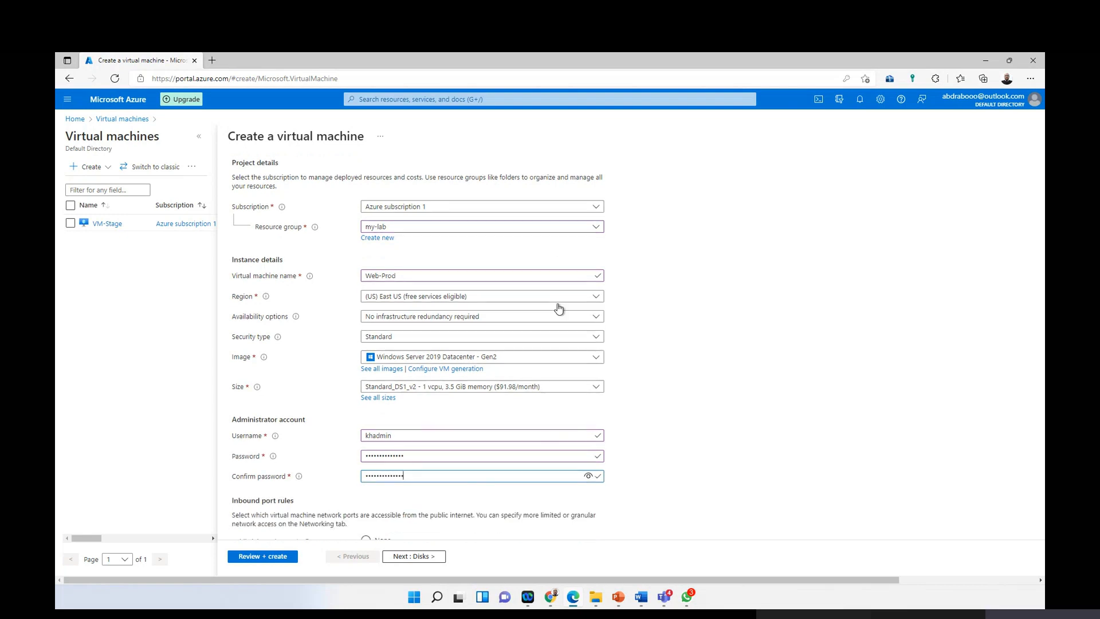
{"action": "scroll", "coordinate": [550, 286], "scroll_direction": "down", "scroll_amount": 2}
{"action": "scroll", "coordinate": [344, 195], "scroll_direction": "up", "scroll_amount": 4}
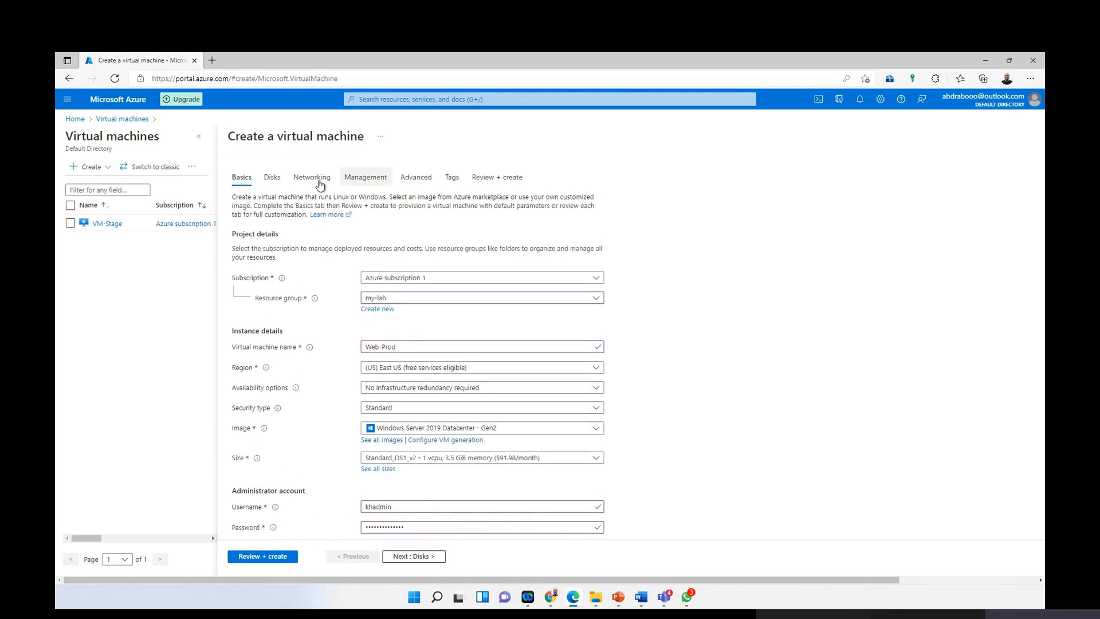
{"action": "left_click", "coordinate": [319, 182]}
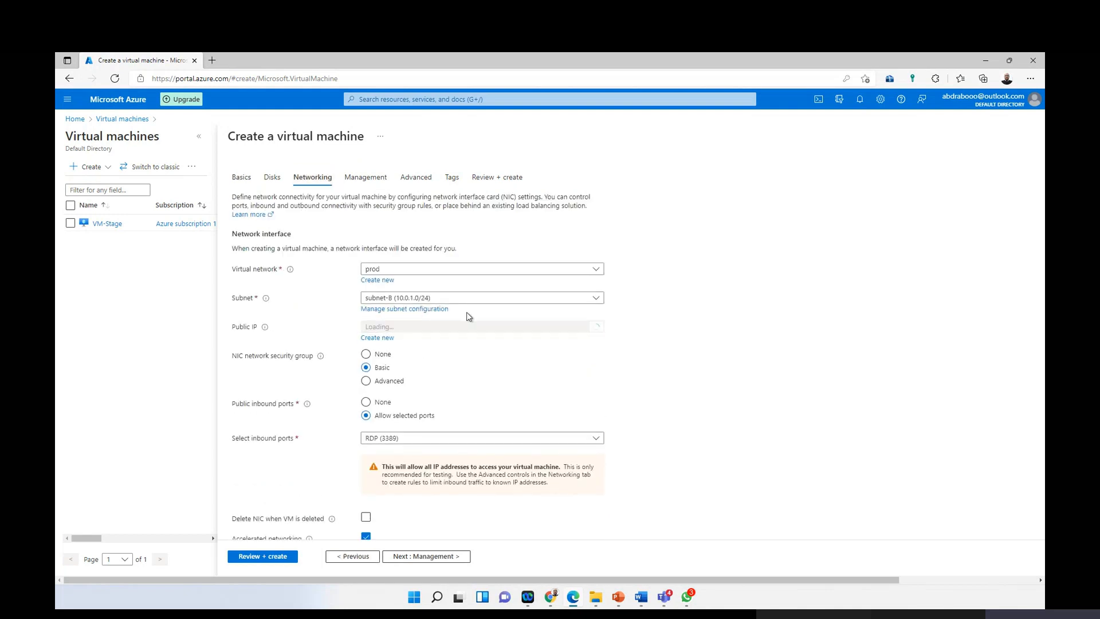
Step: Keep the prod virtual network, pass review validation, and create Web-Prod
{"action": "left_click", "coordinate": [461, 269]}
{"action": "left_click", "coordinate": [518, 250]}
{"action": "scroll", "coordinate": [358, 381], "scroll_direction": "down", "scroll_amount": 2}
{"action": "scroll", "coordinate": [296, 459], "scroll_direction": "up", "scroll_amount": 2}
{"action": "scroll", "coordinate": [296, 420], "scroll_direction": "down", "scroll_amount": 2}
{"action": "left_click", "coordinate": [261, 557]}
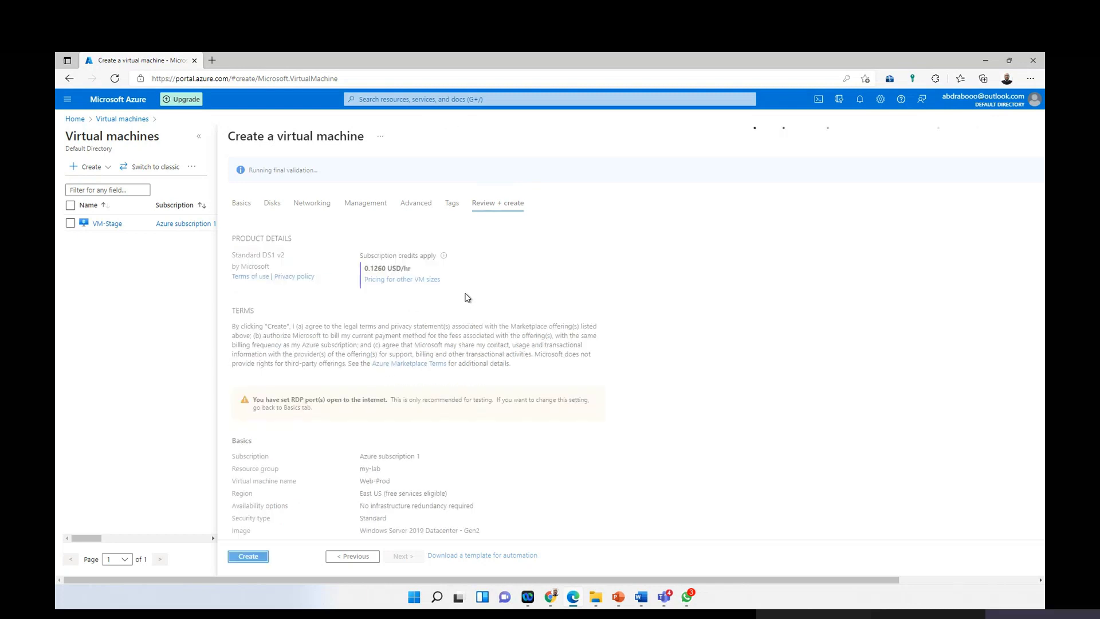
{"action": "left_click", "coordinate": [254, 558]}
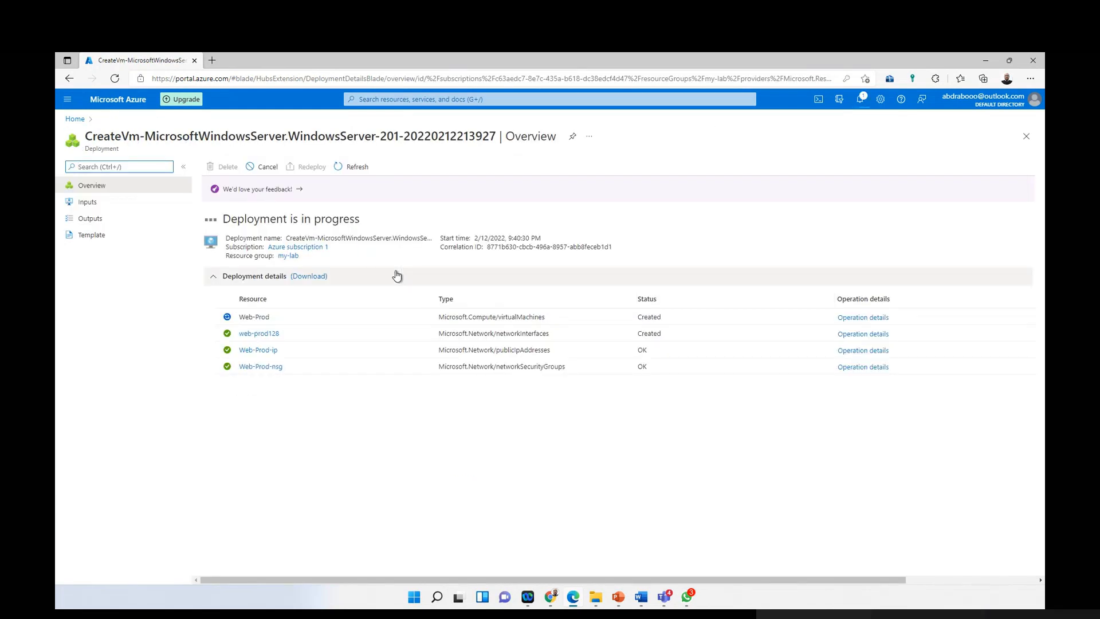
{"action": "left_click", "coordinate": [67, 100]}
Step: From Home, go through Resource groups and my-lab to VM-Stage's overview
{"action": "left_click", "coordinate": [84, 133]}
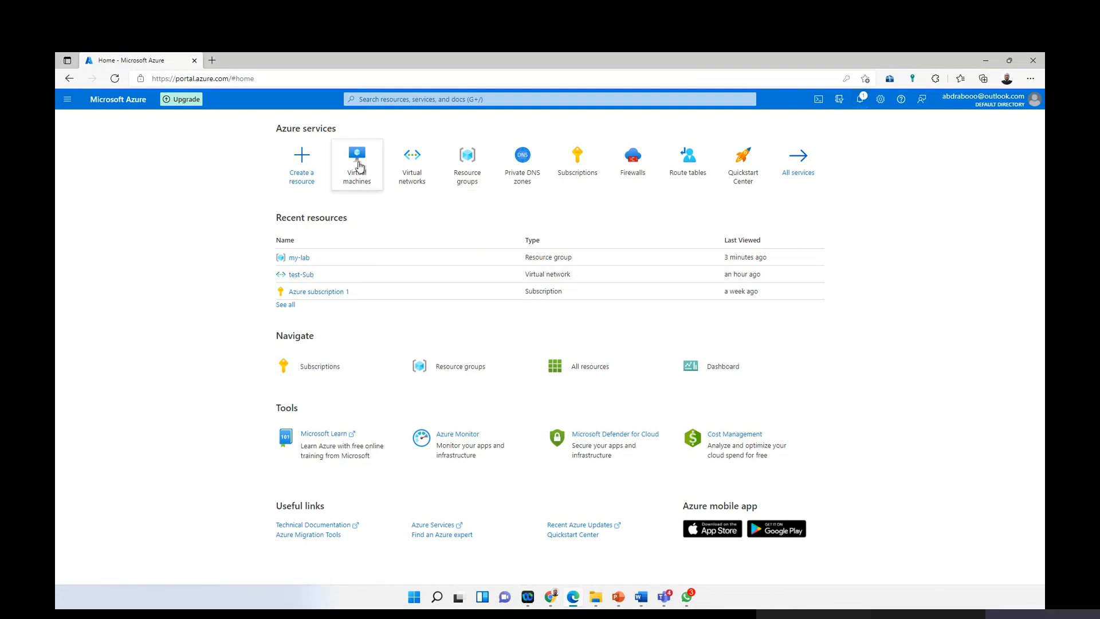
{"action": "mouse_move", "coordinate": [429, 177]}
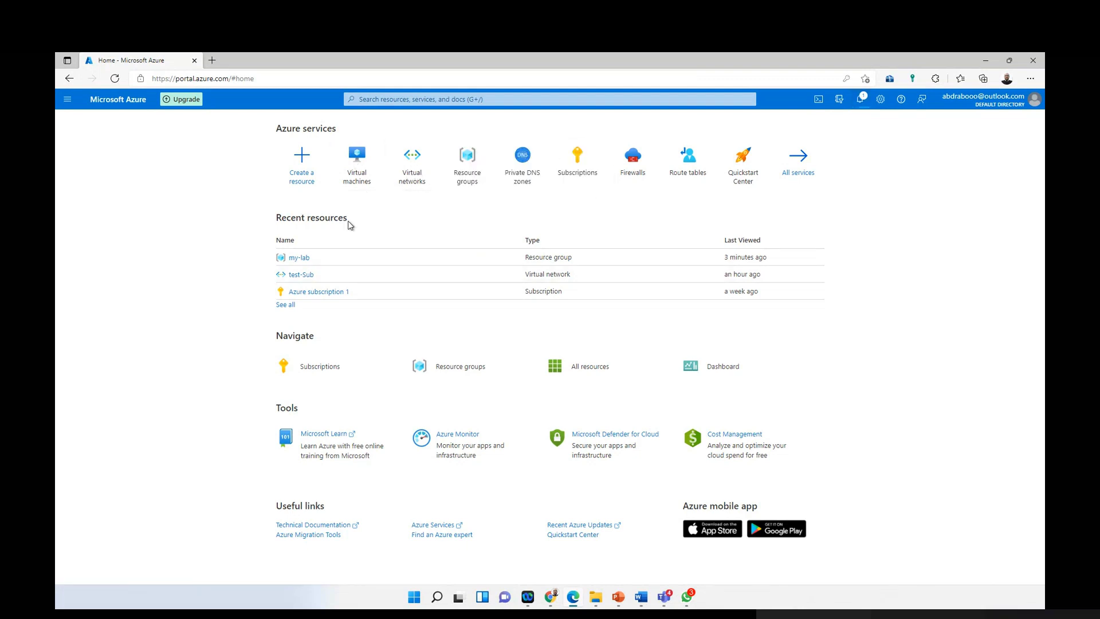
{"action": "left_click", "coordinate": [467, 172]}
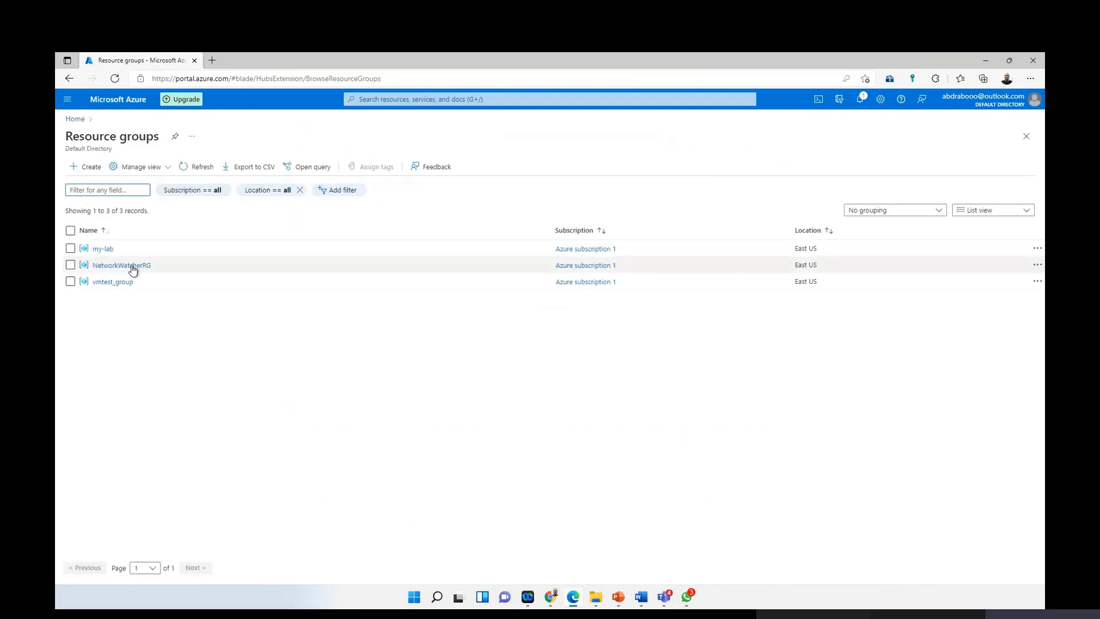
{"action": "left_click", "coordinate": [106, 249]}
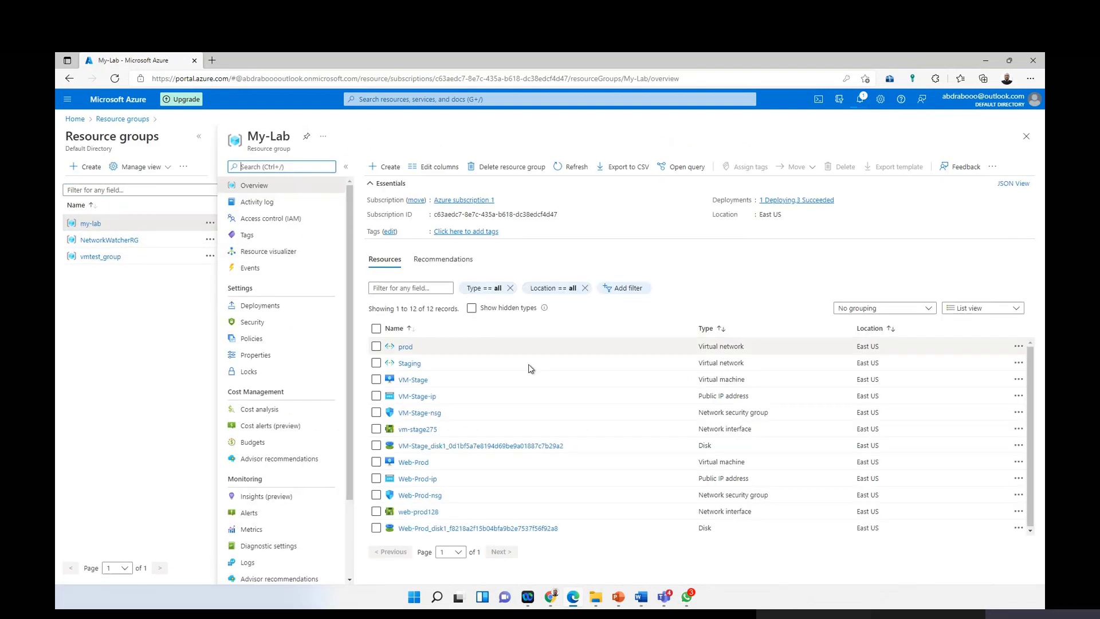
{"action": "left_click", "coordinate": [410, 380]}
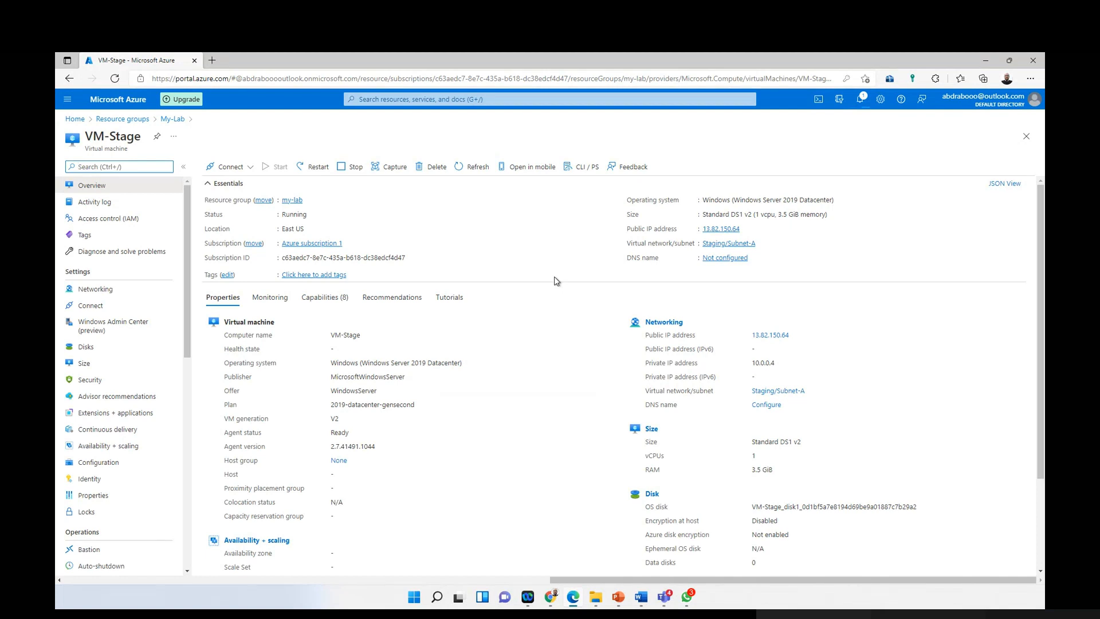
Step: Get VM-Stage's RDP connection file and open it
{"action": "left_click", "coordinate": [228, 167]}
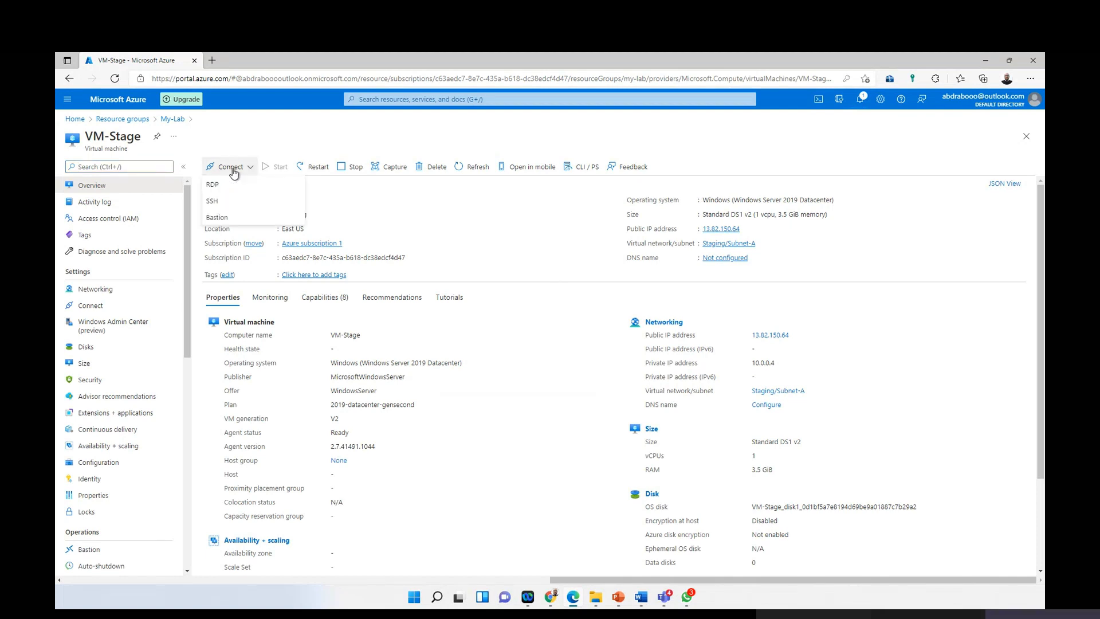
{"action": "left_click", "coordinate": [241, 185]}
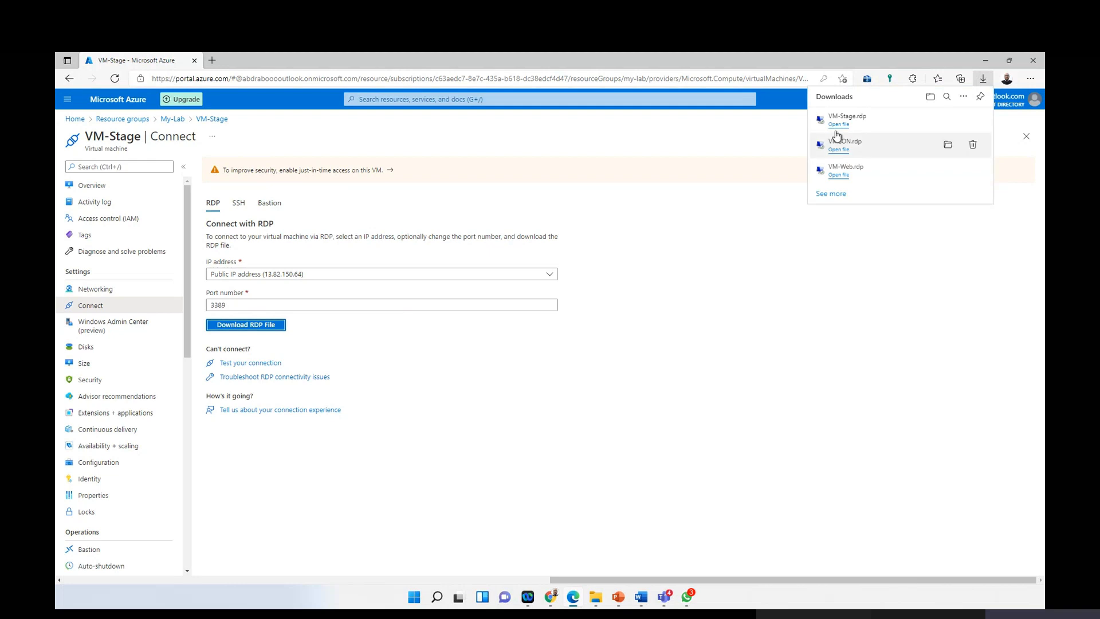
{"action": "left_click", "coordinate": [839, 124]}
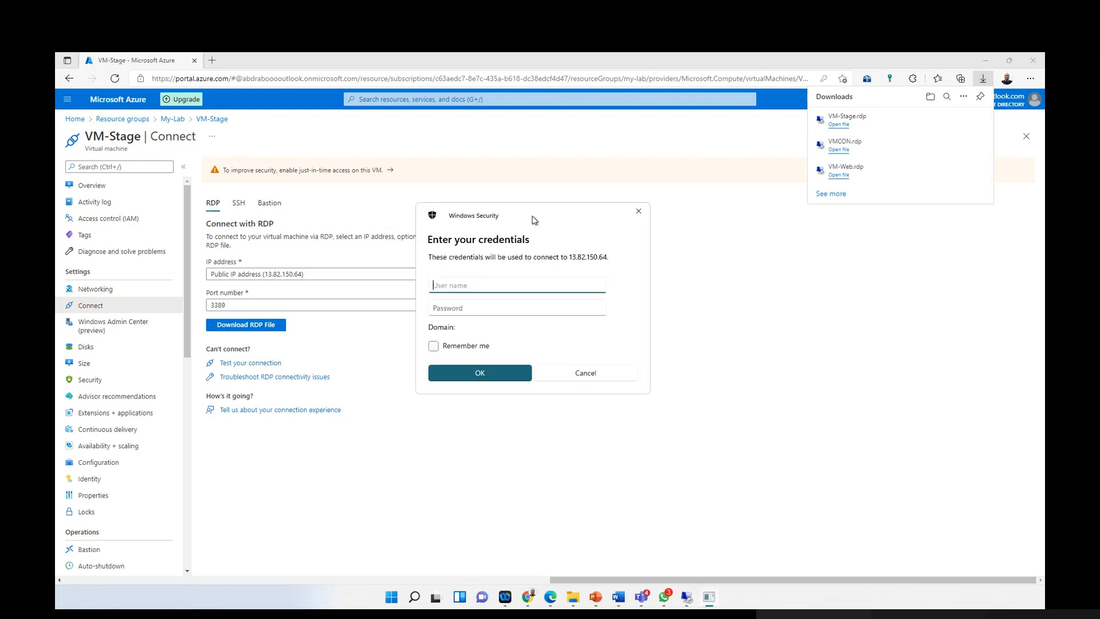
Step: Sign in with the administrator credentials and accept the certificate warning
{"action": "type", "text": "khadmin"}
{"action": "key", "text": "Tab"}
{"action": "type", "text": "•"}
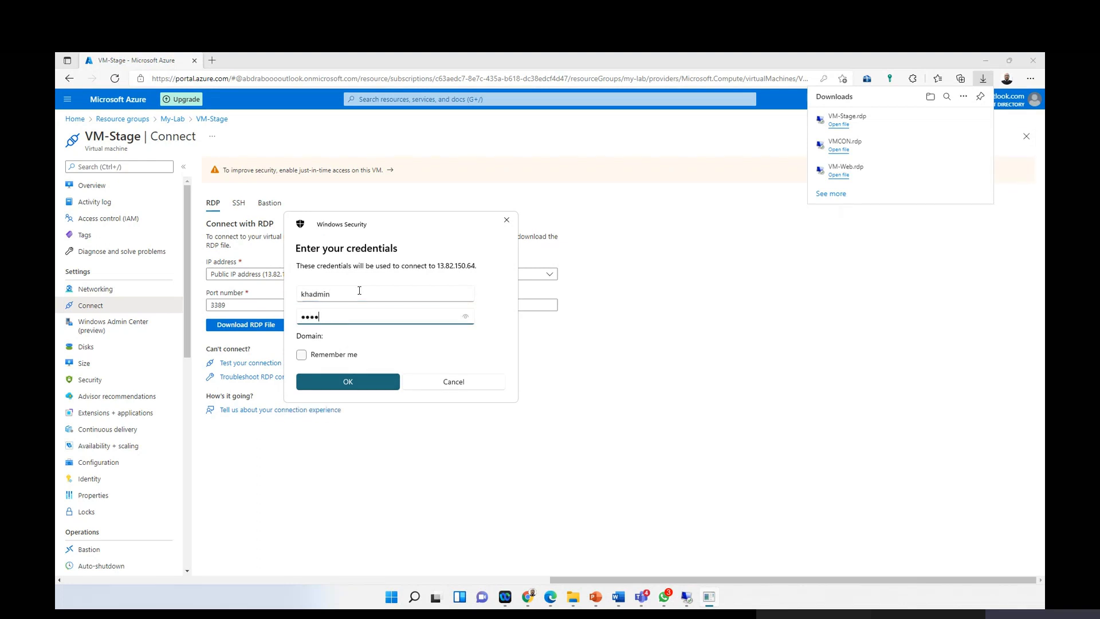
{"action": "type", "text": "••••••••••••"}
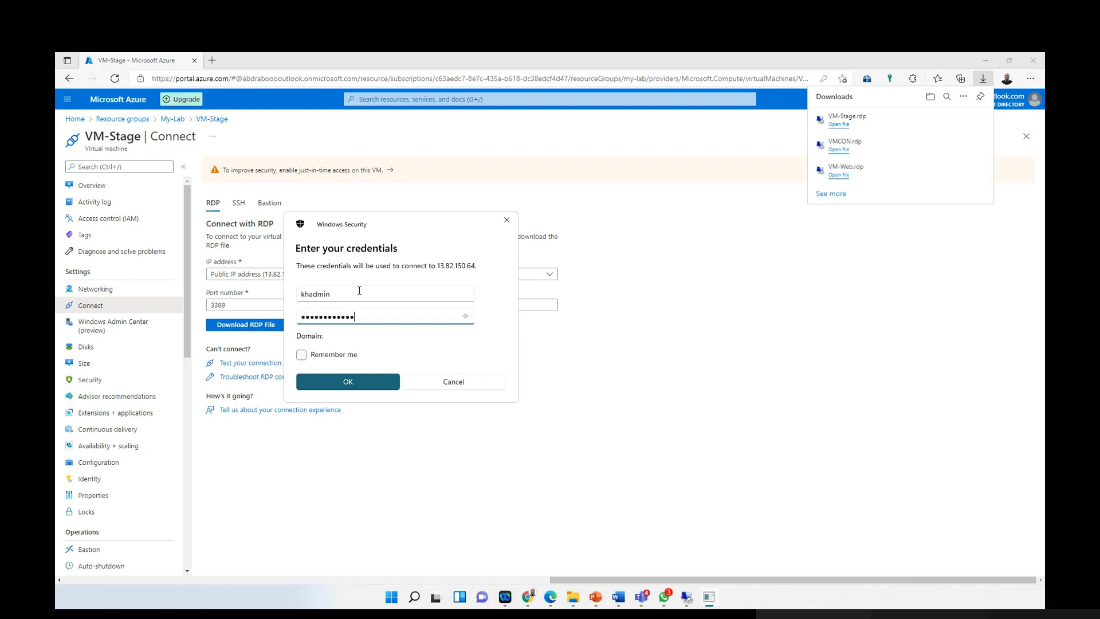
{"action": "left_click", "coordinate": [377, 374]}
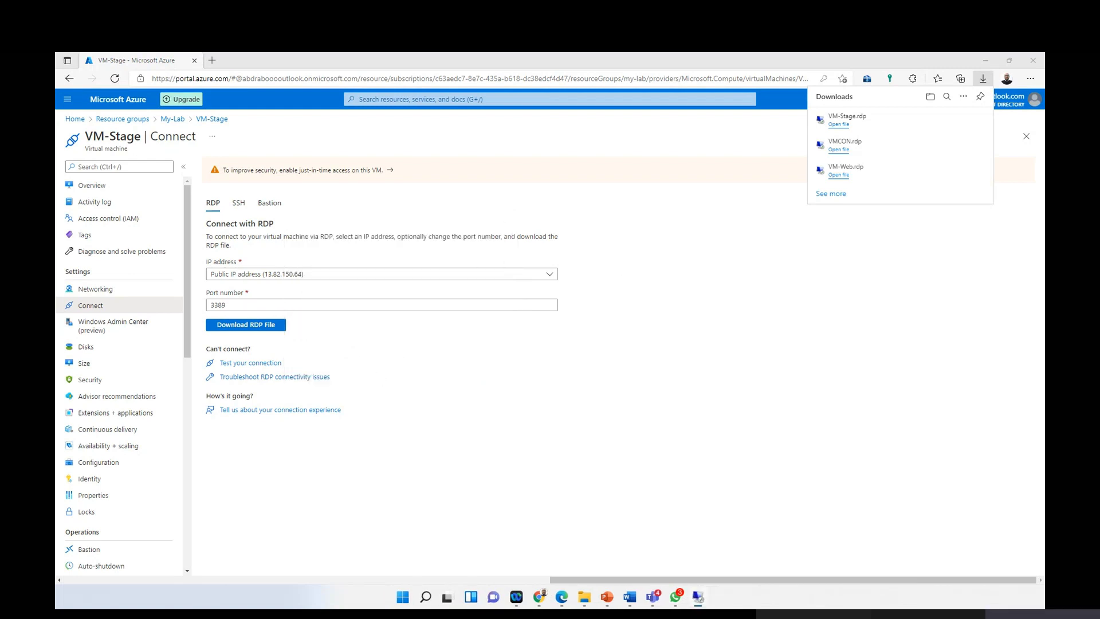
{"action": "left_click", "coordinate": [543, 456]}
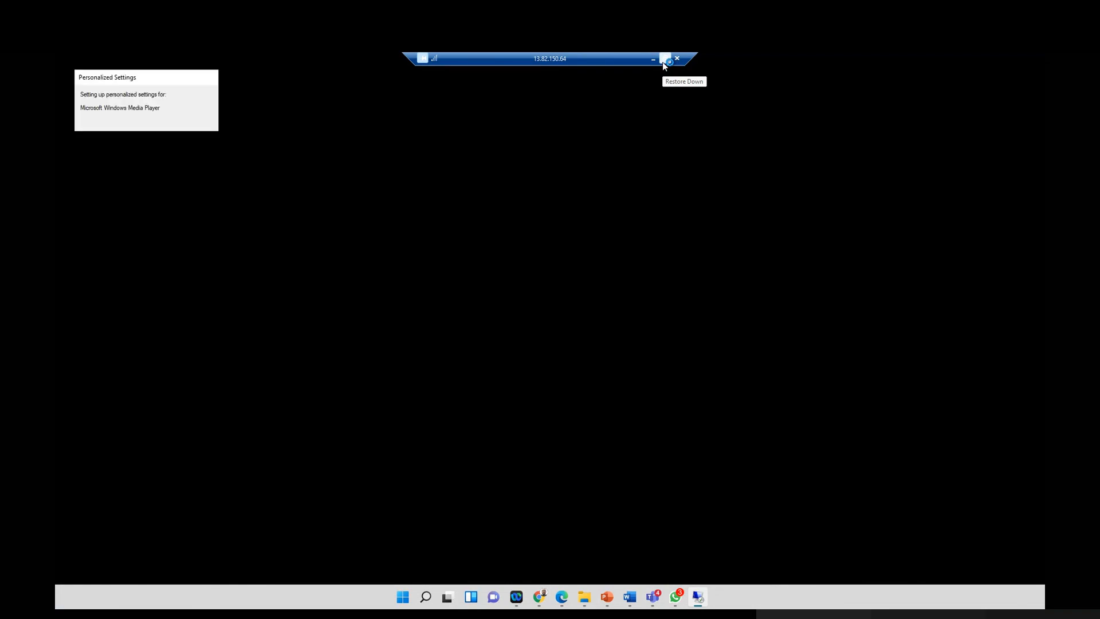
Step: Window the VM-Stage remote session, return to Edge, and view portal notifications
{"action": "left_click", "coordinate": [664, 60]}
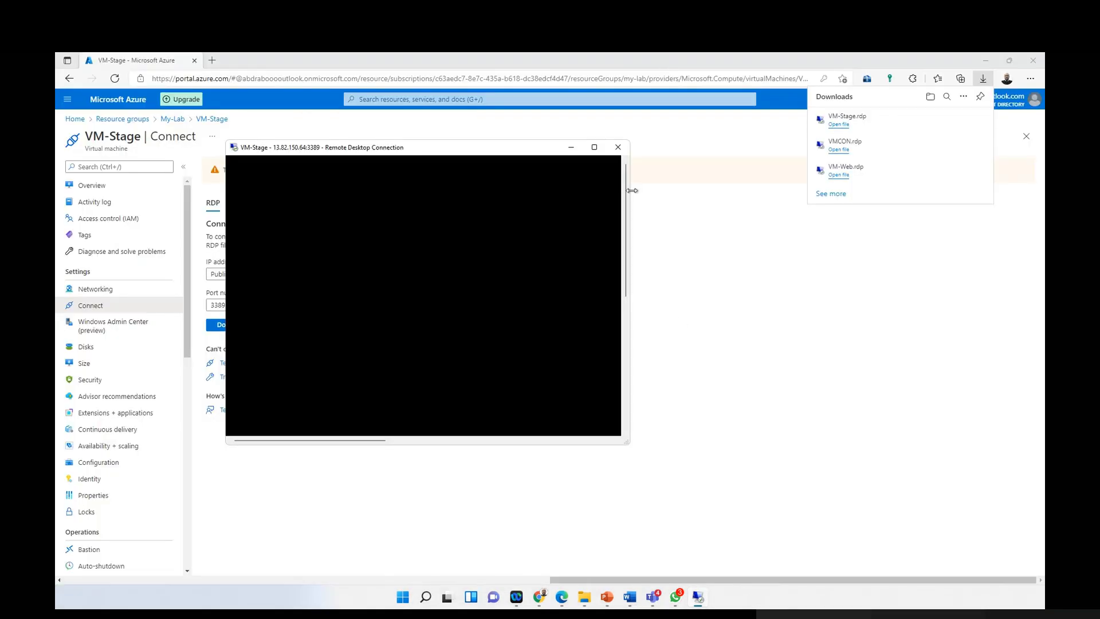
{"action": "left_click", "coordinate": [984, 82]}
{"action": "left_click", "coordinate": [860, 100]}
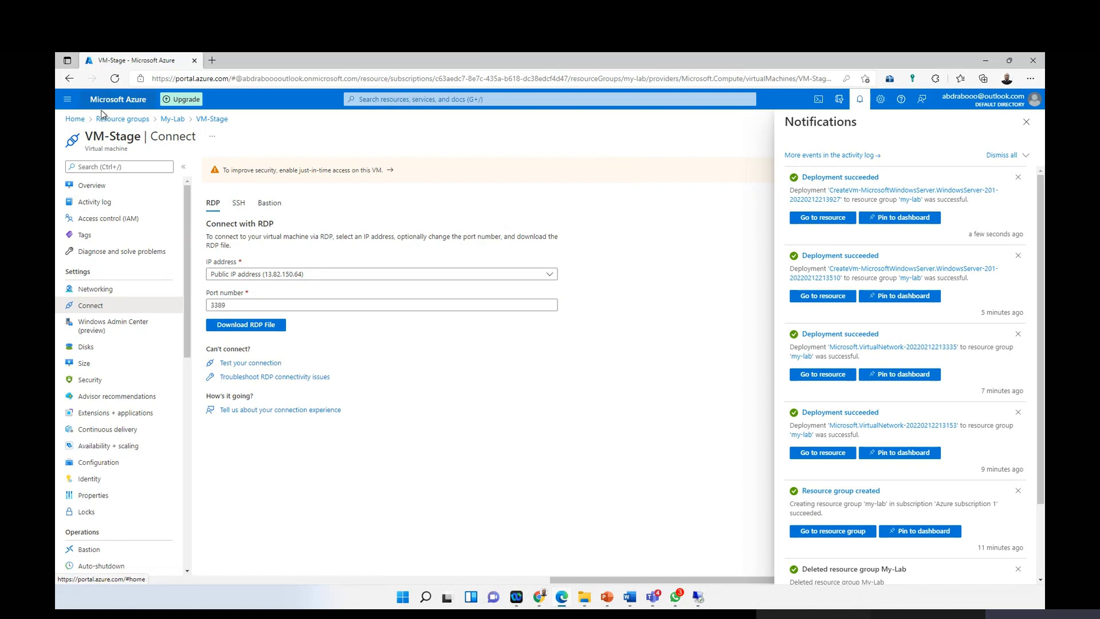
Step: Open Web-Prod in my-lab, download its RDP file, and launch it
{"action": "left_click", "coordinate": [75, 118]}
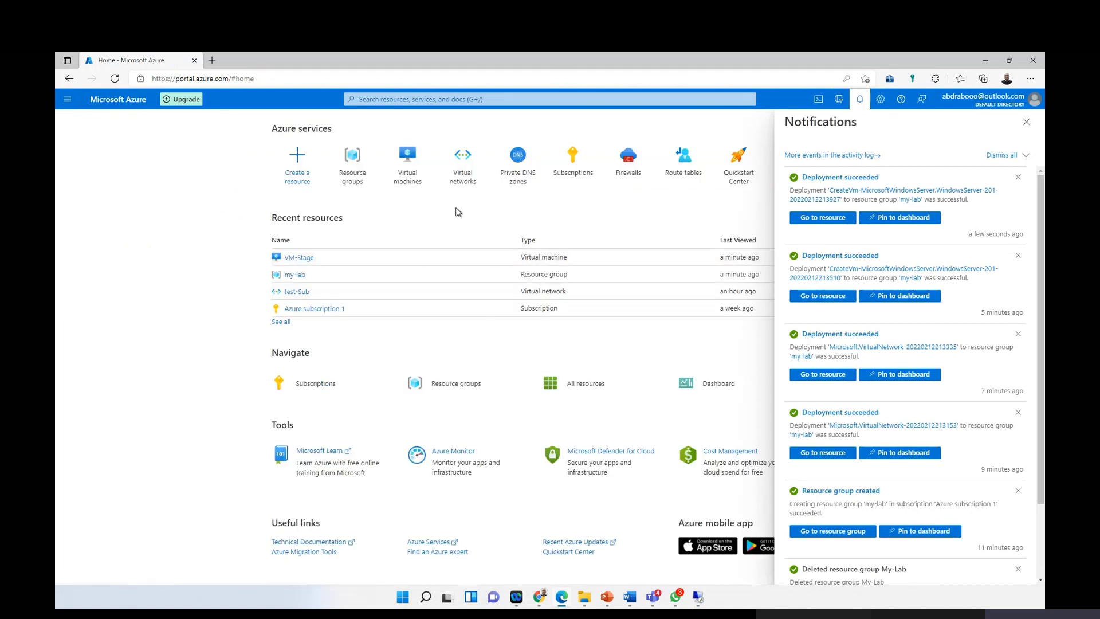
{"action": "left_click", "coordinate": [299, 274]}
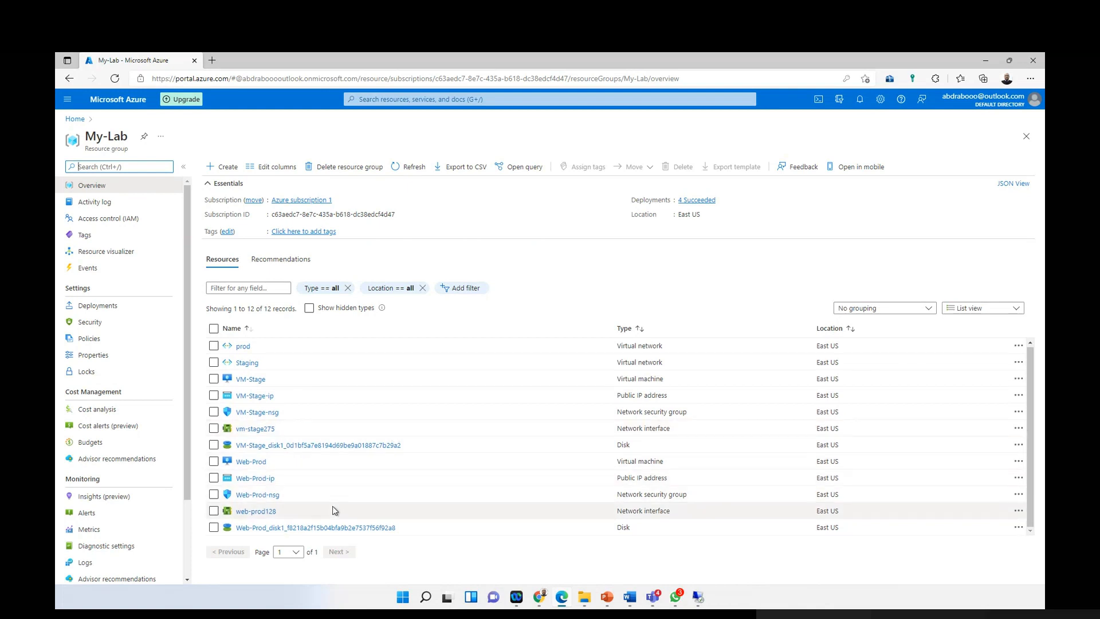
{"action": "left_click", "coordinate": [241, 462]}
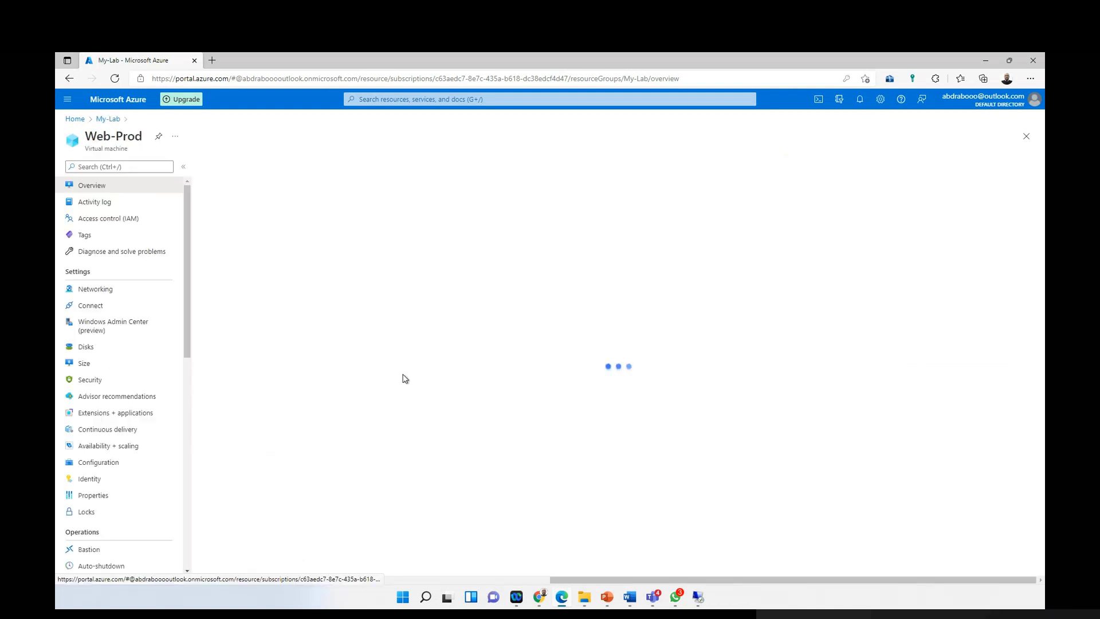
{"action": "left_click", "coordinate": [231, 166]}
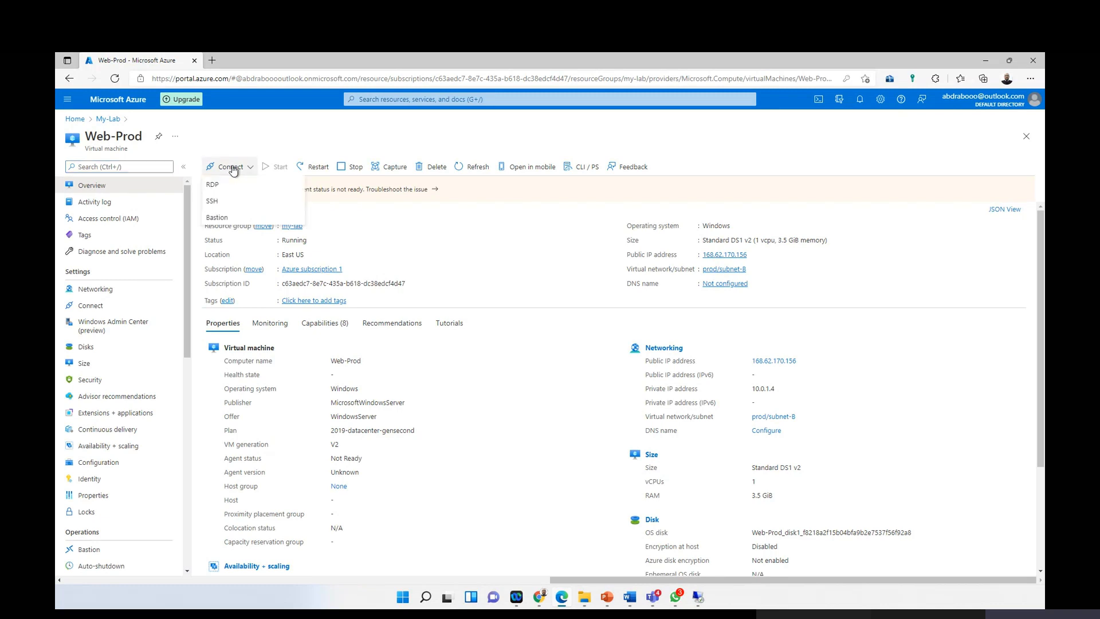
{"action": "left_click", "coordinate": [231, 180]}
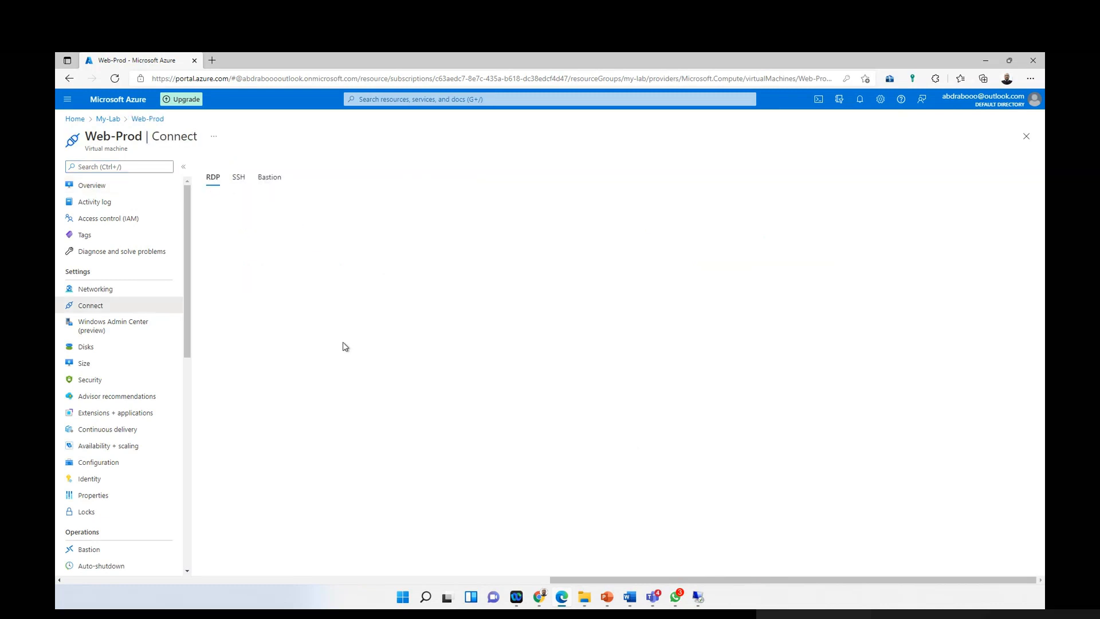
{"action": "left_click", "coordinate": [246, 324]}
{"action": "left_click", "coordinate": [839, 125]}
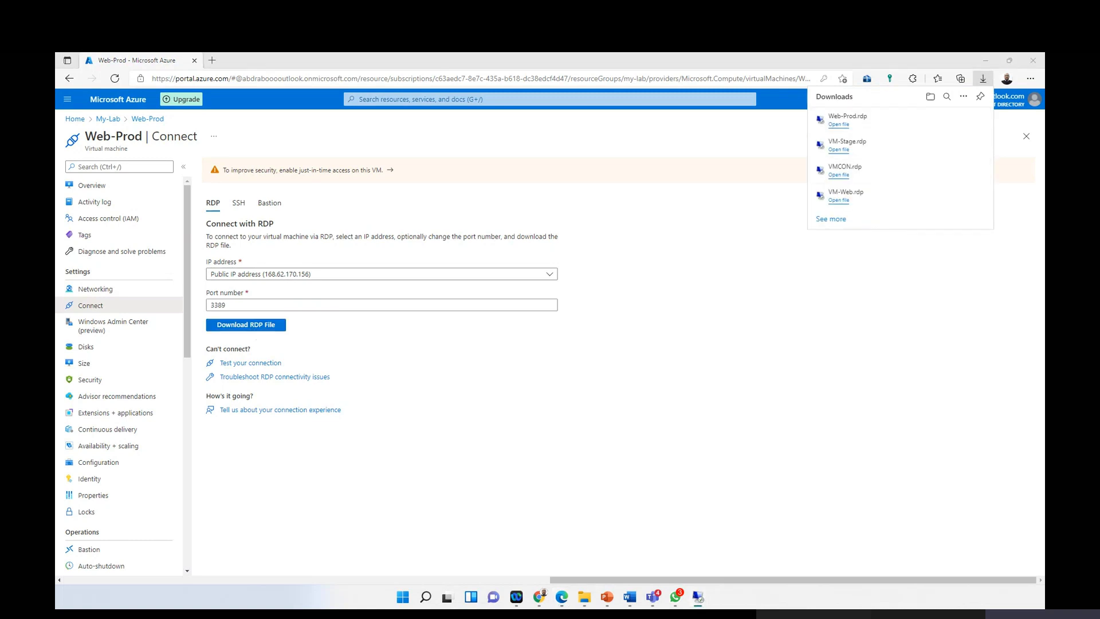
{"action": "left_click", "coordinate": [518, 326]}
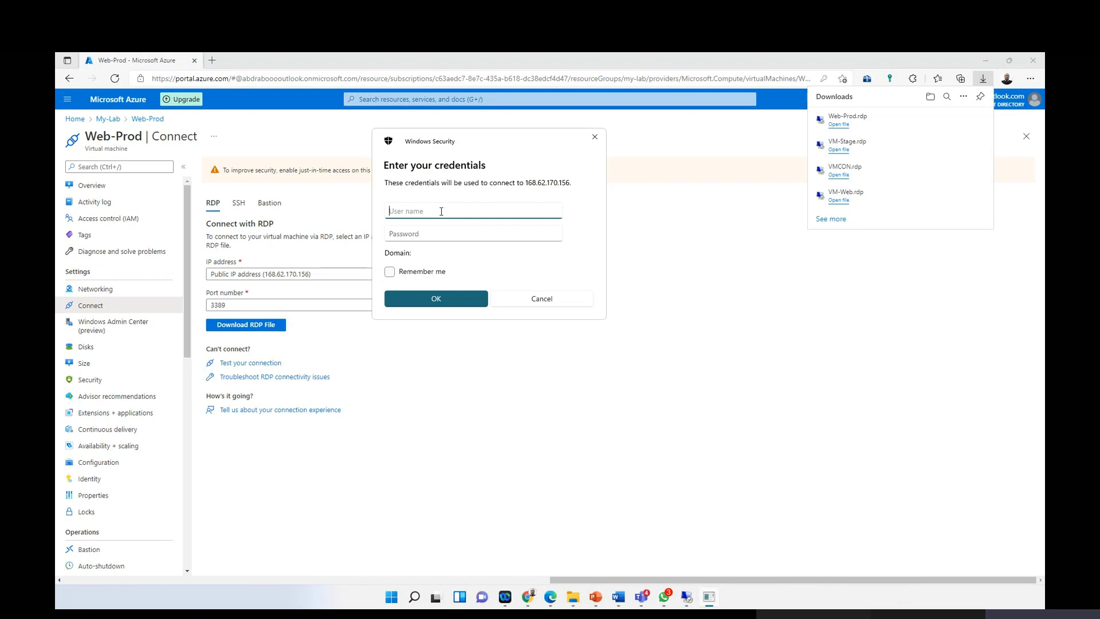
Step: Enter the administrator user name and password for Web-Prod and submit them
{"action": "type", "text": "khadmini"}
{"action": "key", "text": "BackSpace"}
{"action": "key", "text": "Tab"}
{"action": "key", "text": "Tab"}
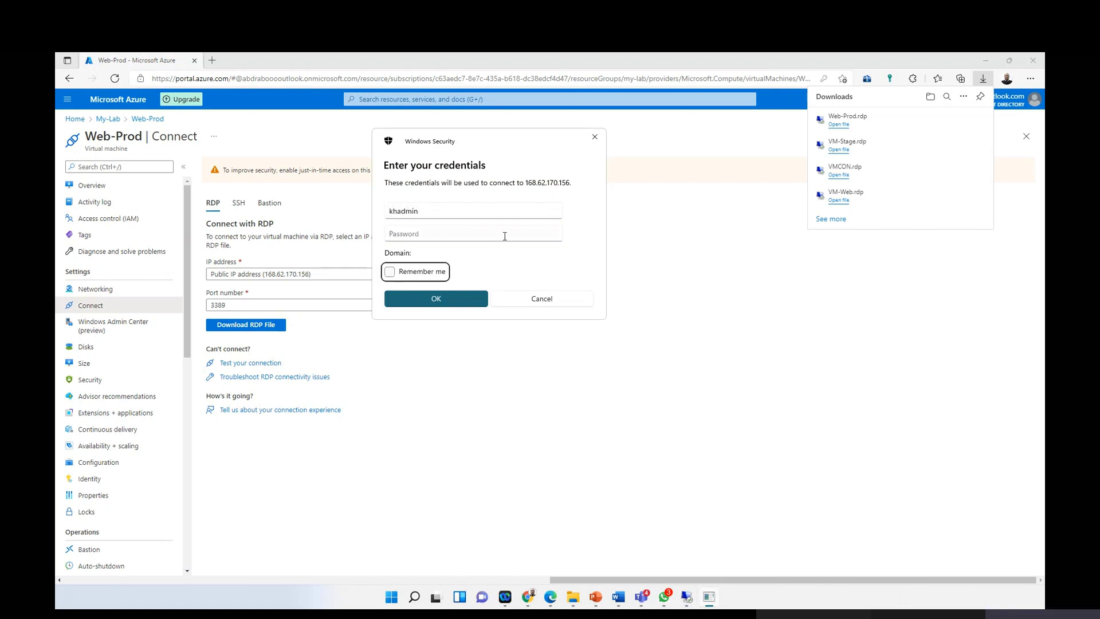
{"action": "left_click", "coordinate": [504, 235]}
{"action": "key", "text": "Caps_Lock"}
{"action": "type", "text": "***"}
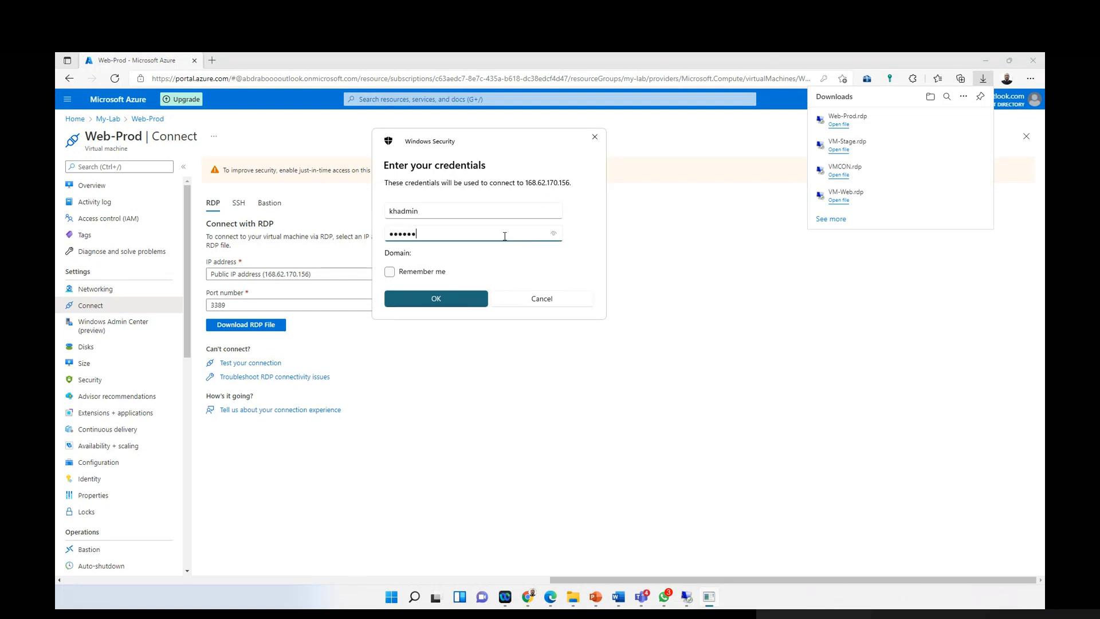
{"action": "key", "text": "BackSpace"}
{"action": "key", "text": "BackSpace"}
{"action": "key", "text": "BackSpace"}
{"action": "key", "text": "BackSpace"}
{"action": "key", "text": "BackSpace"}
{"action": "key", "text": "Caps_Lock"}
{"action": "type", "text": "*"}
{"action": "key", "text": "Caps_Lock"}
{"action": "left_click", "coordinate": [436, 298]}
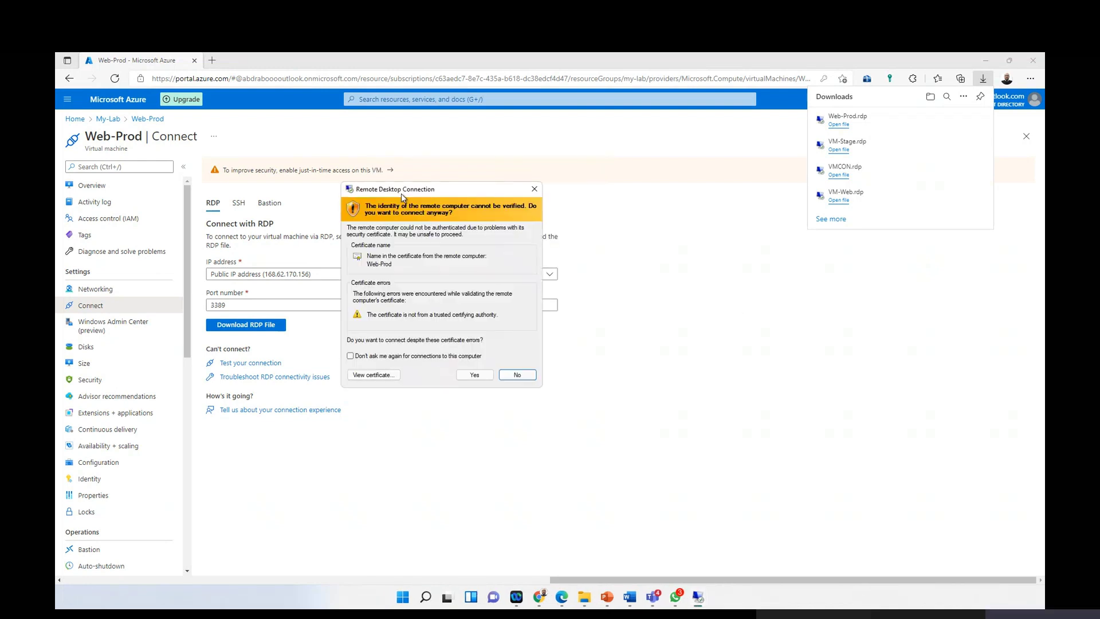
Step: Accept the certificate warning and connect to Web-Prod, adjusting the session window size
{"action": "left_click", "coordinate": [467, 375]}
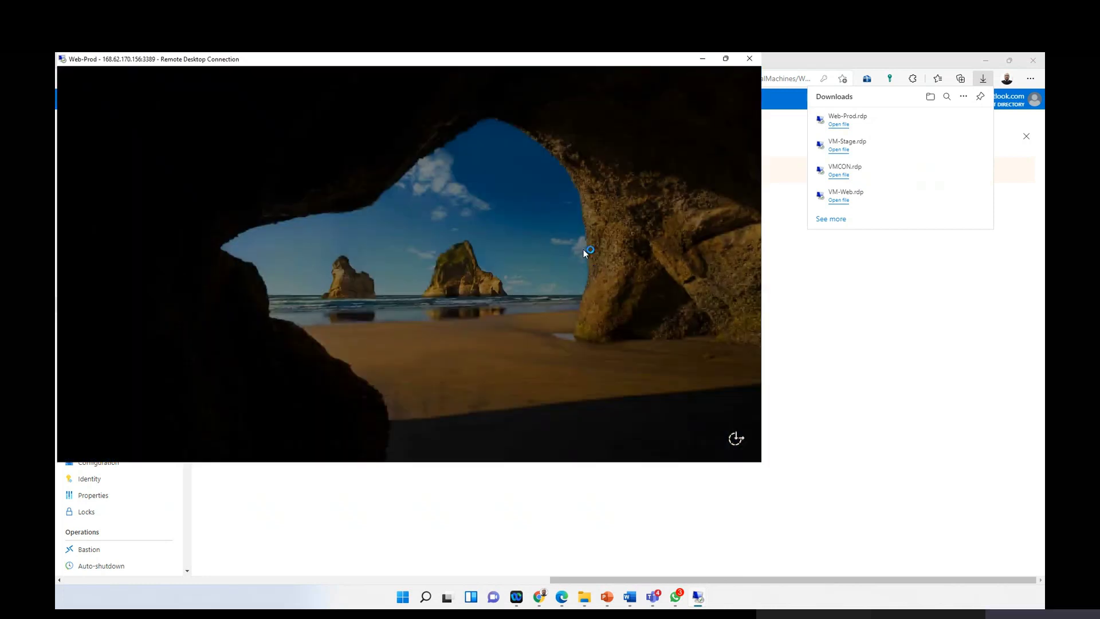
{"action": "left_click", "coordinate": [726, 58]}
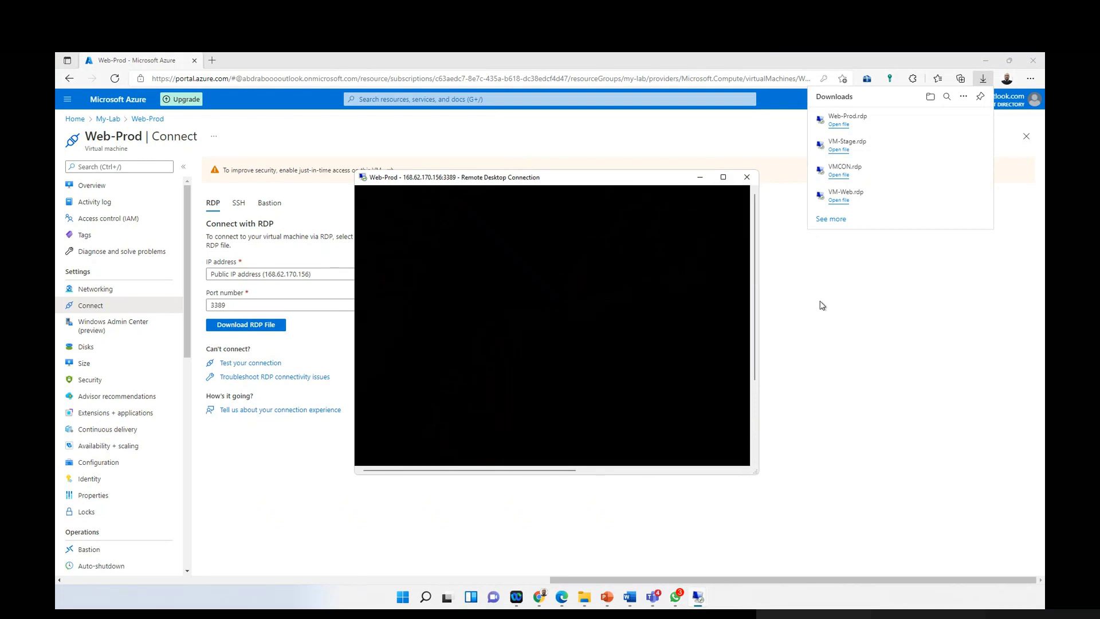
{"action": "left_click", "coordinate": [720, 178]}
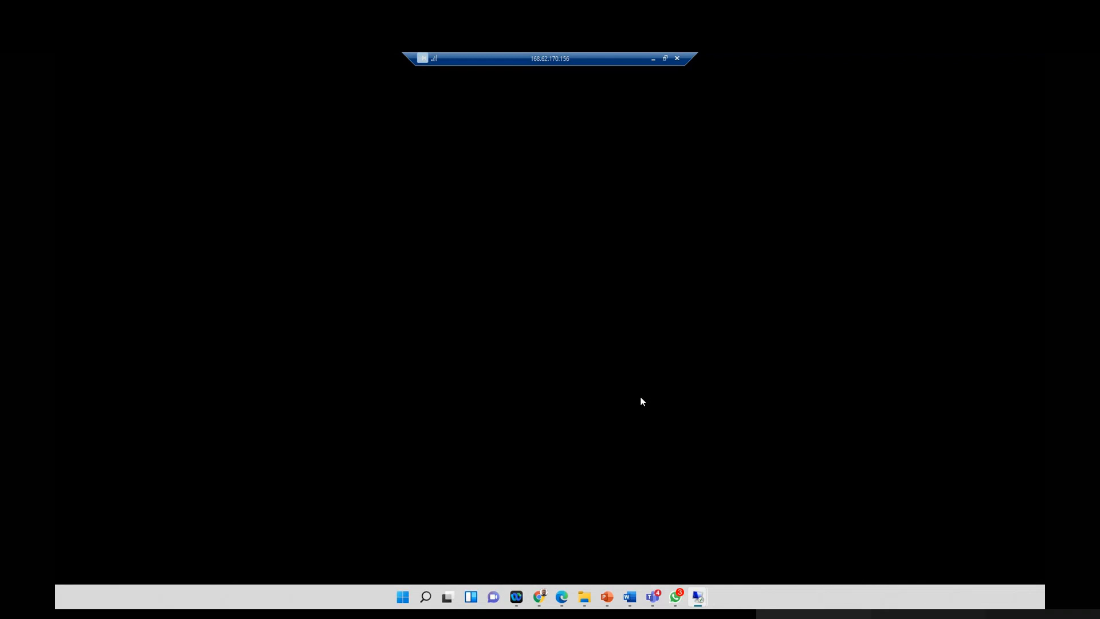
{"action": "left_click", "coordinate": [665, 58]}
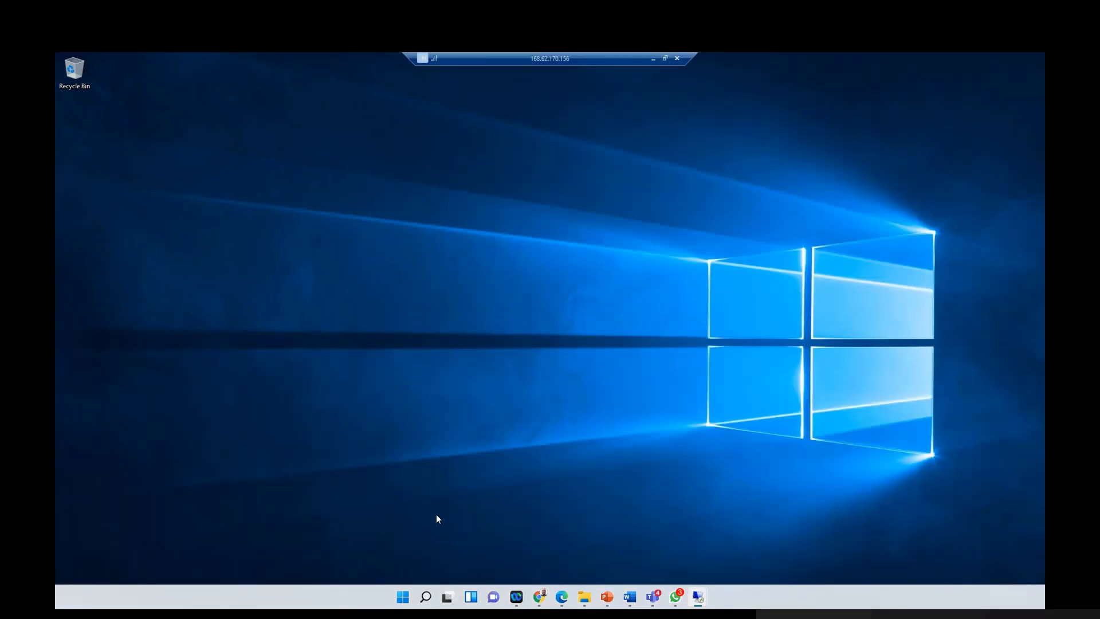
{"action": "left_click", "coordinate": [664, 57]}
{"action": "left_click_drag", "start_coordinate": [752, 286], "coordinate": [744, 451]}
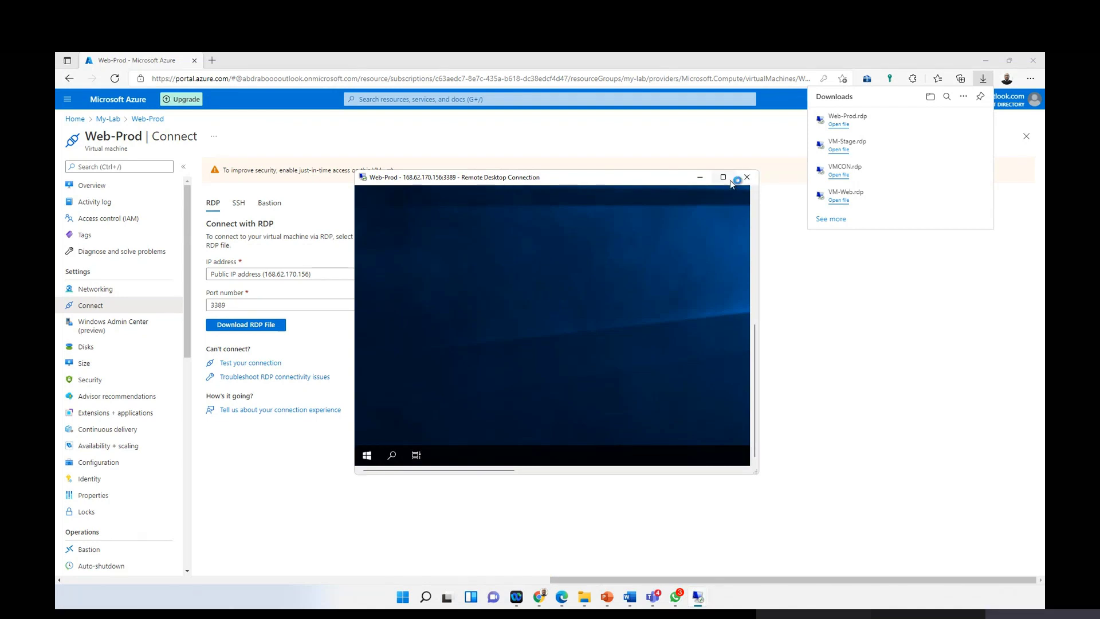
Step: Answer Web-Prod's Networks discoverability prompt from the Start menu and launch Server Manager
{"action": "key", "text": "super"}
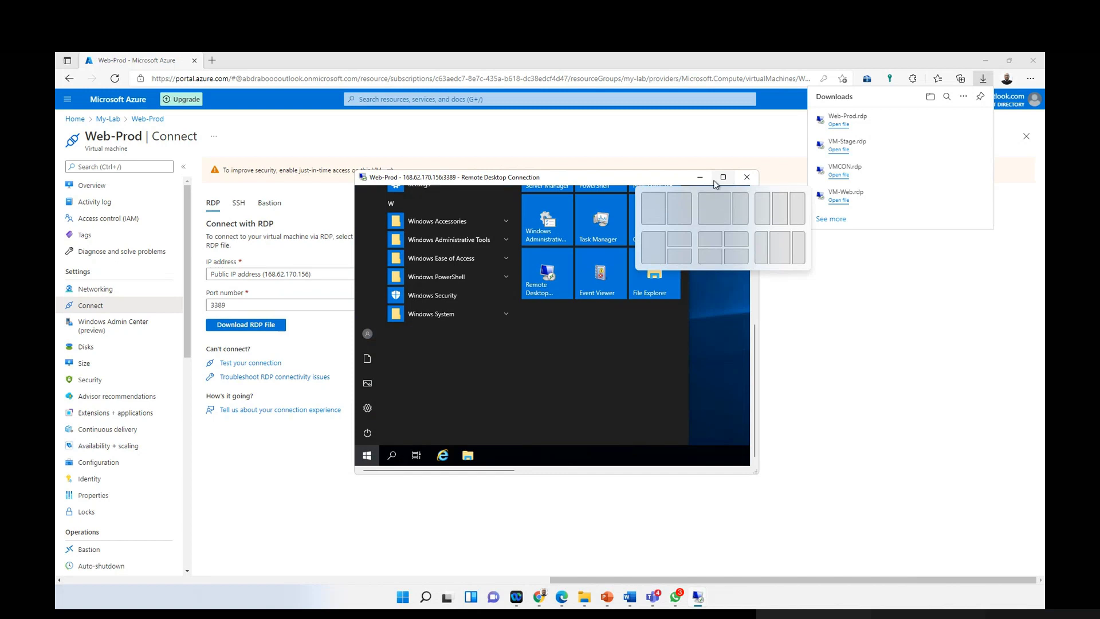
{"action": "left_click", "coordinate": [724, 178]}
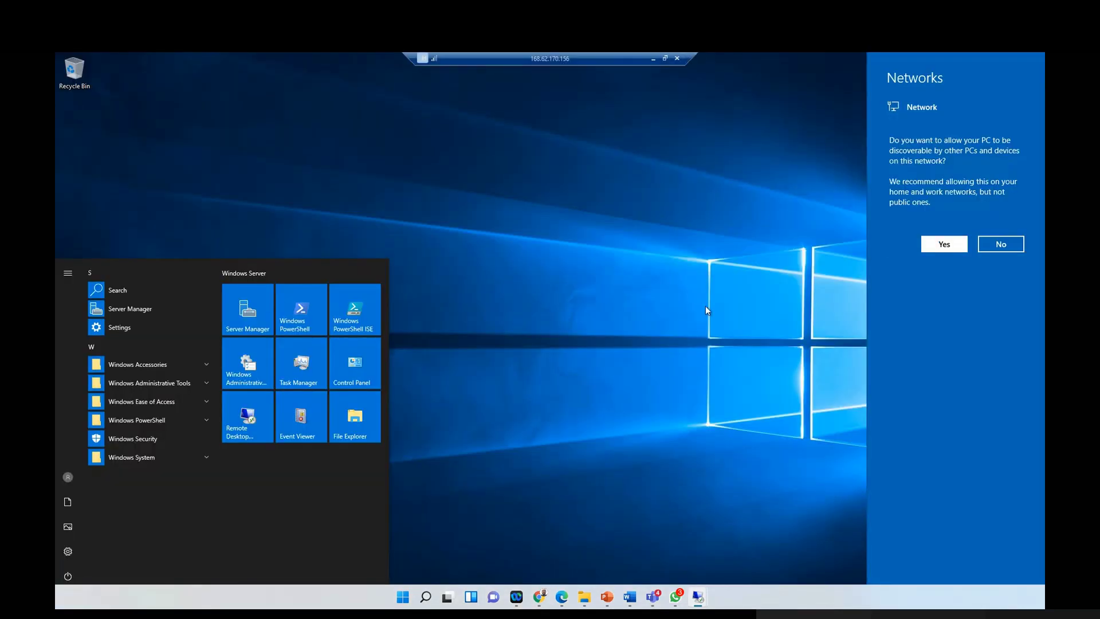
{"action": "left_click", "coordinate": [247, 314]}
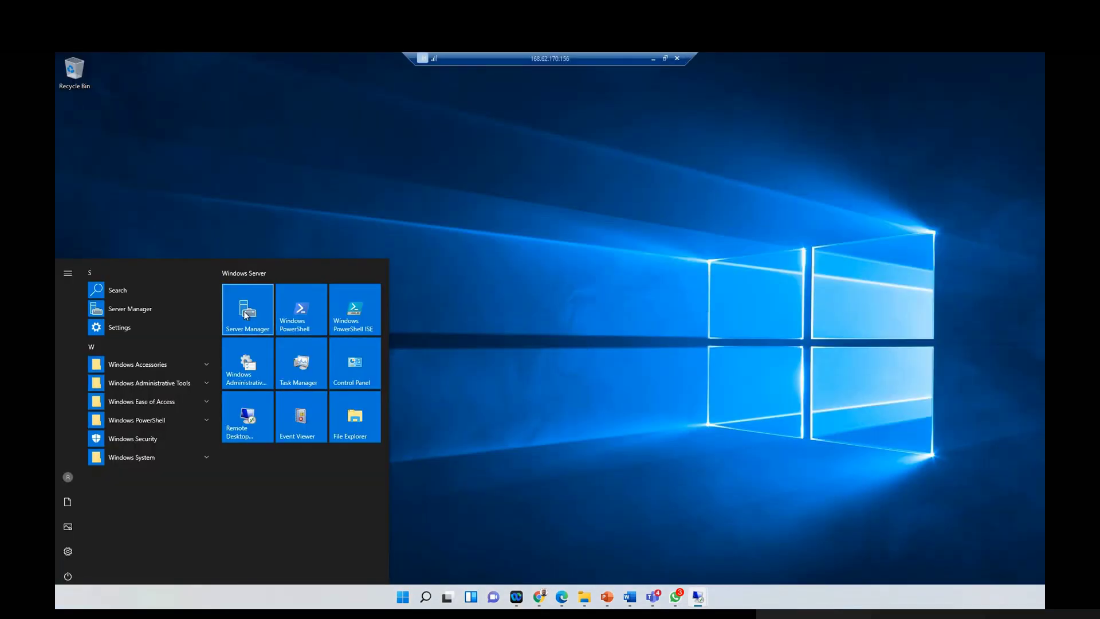
{"action": "left_click", "coordinate": [664, 58]}
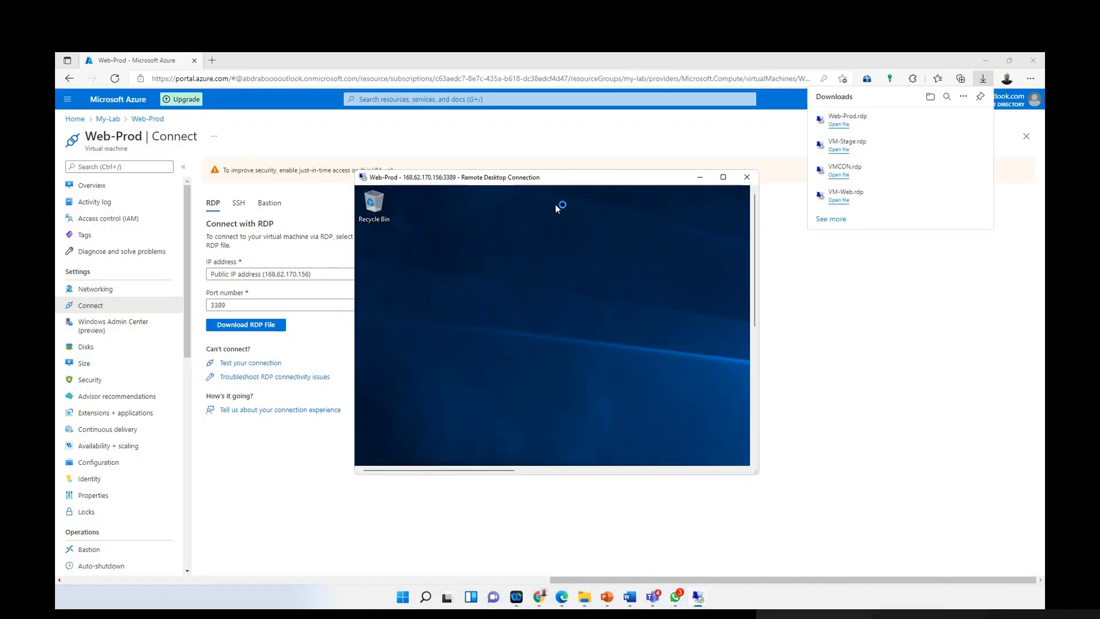
{"action": "left_click_drag", "start_coordinate": [756, 243], "coordinate": [757, 318]}
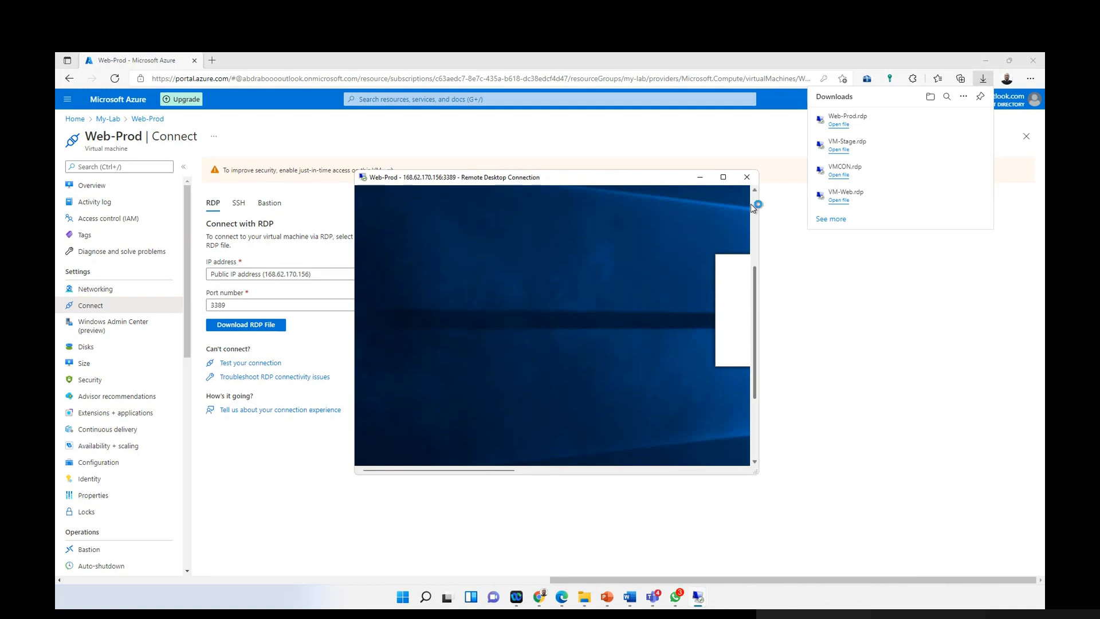
Step: Maximize the session, dismiss the inventory-in-progress message and close the Windows Admin Center popup
{"action": "left_click", "coordinate": [723, 177]}
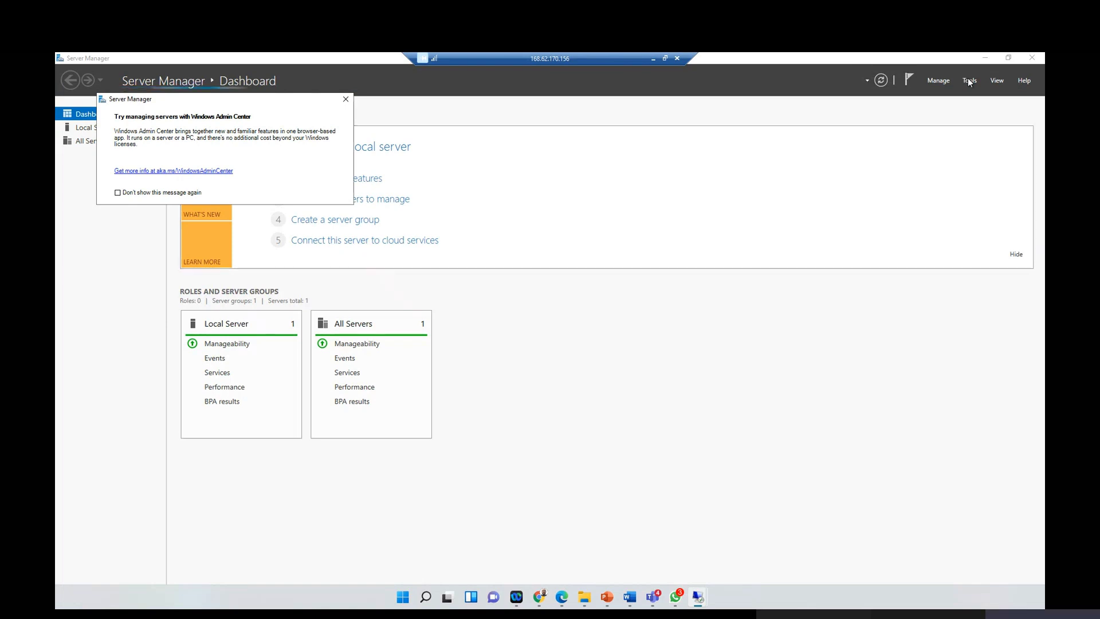
{"action": "left_click", "coordinate": [947, 82]}
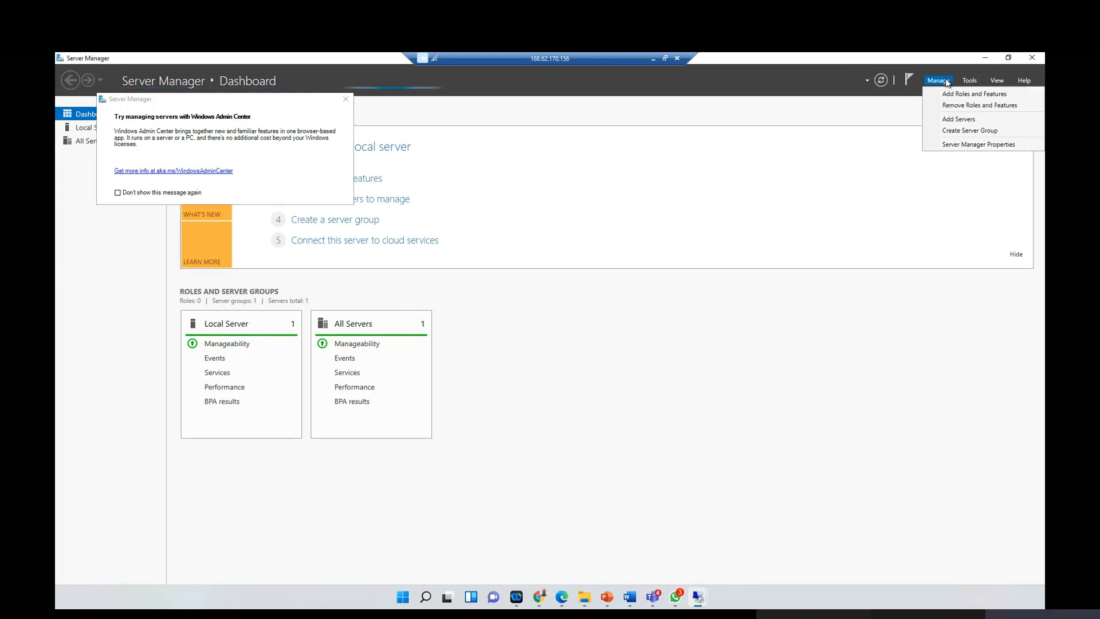
{"action": "left_click", "coordinate": [951, 94]}
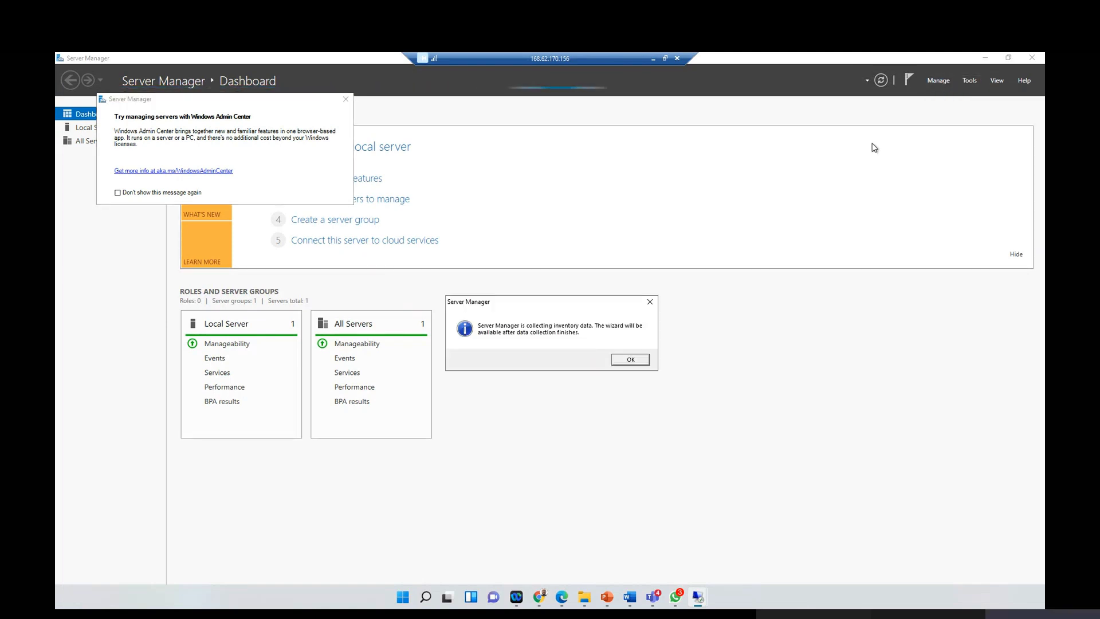
{"action": "left_click", "coordinate": [629, 359]}
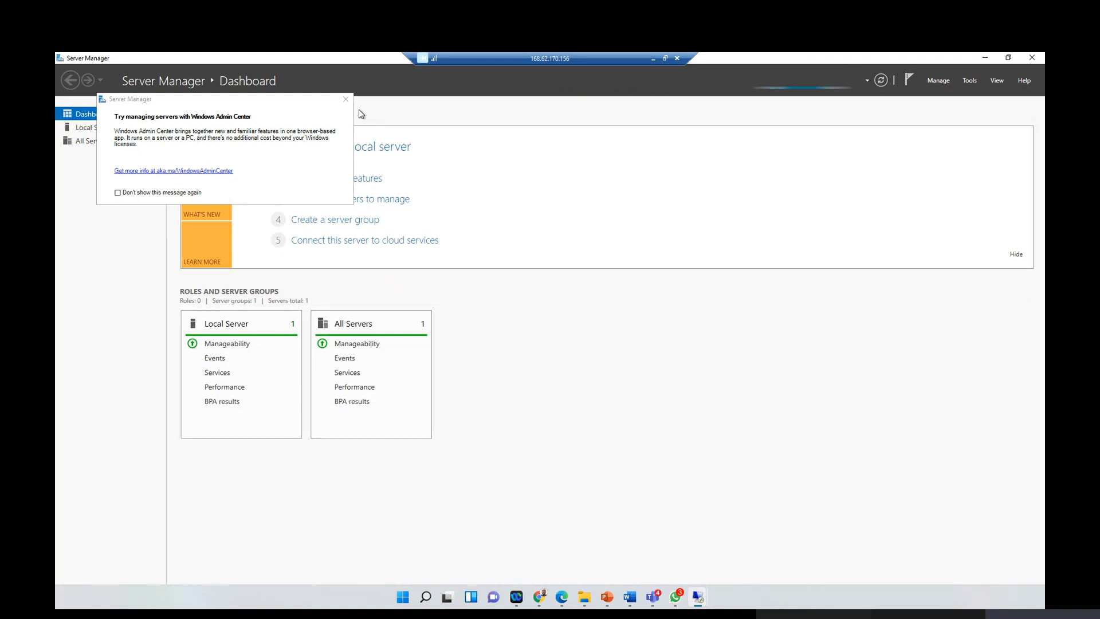
{"action": "left_click", "coordinate": [346, 99]}
{"action": "left_click", "coordinate": [90, 126]}
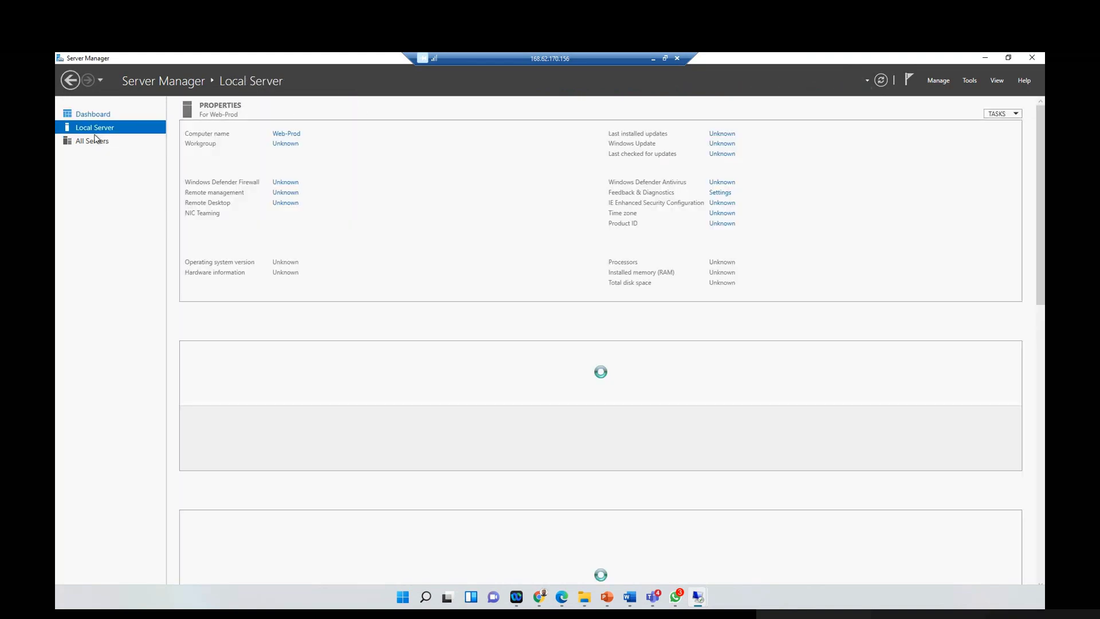
{"action": "left_click", "coordinate": [102, 118]}
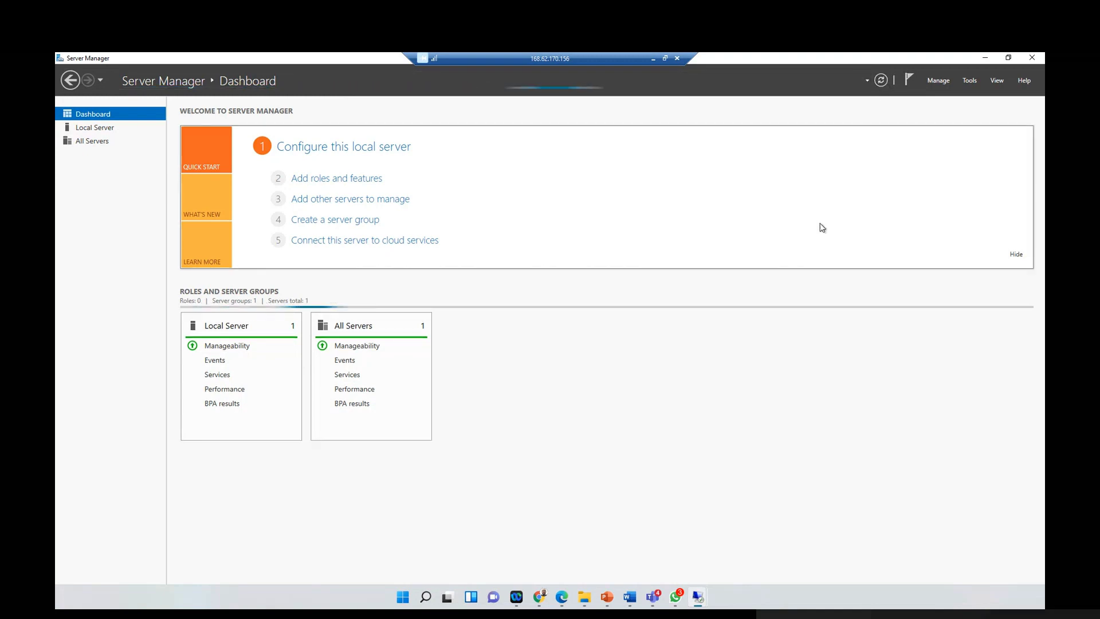
Step: Wait for the dashboard refresh to finish, then retry Manage > Add Roles and Features
{"action": "left_click", "coordinate": [910, 81]}
{"action": "left_click", "coordinate": [910, 81]}
{"action": "left_click", "coordinate": [910, 81]}
{"action": "left_click", "coordinate": [934, 81]}
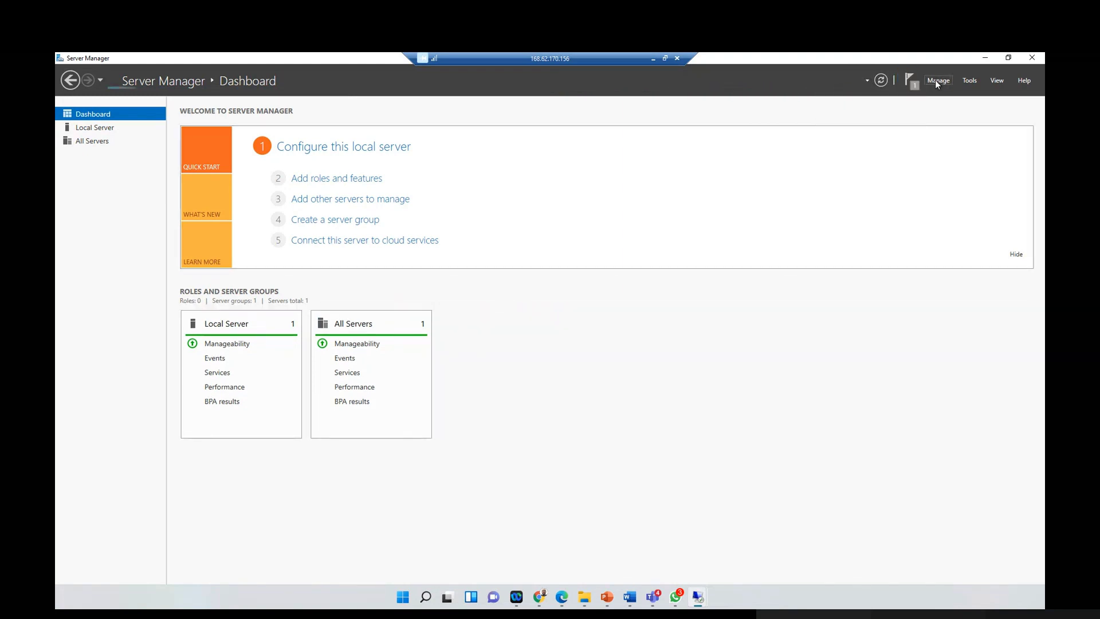
{"action": "left_click", "coordinate": [935, 81]}
{"action": "left_click", "coordinate": [940, 94]}
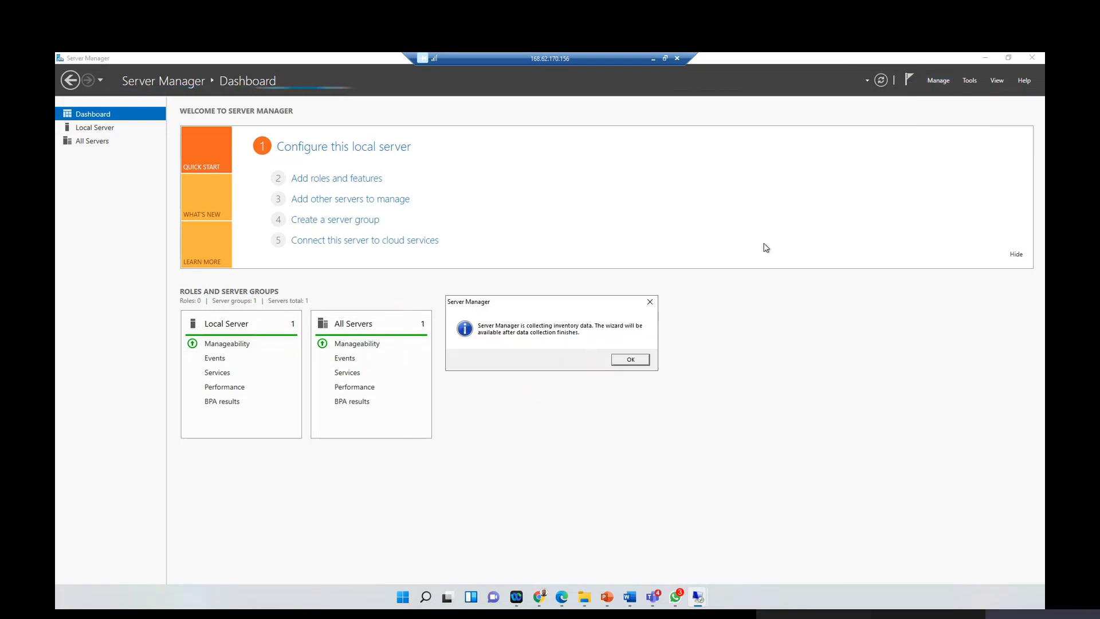
{"action": "left_click", "coordinate": [633, 360]}
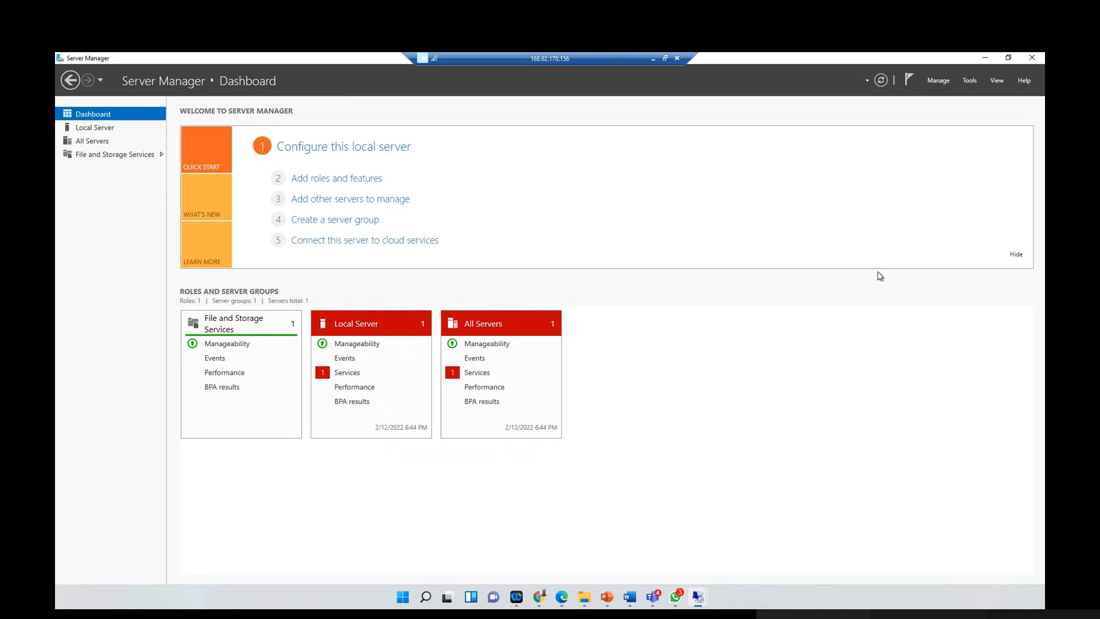
{"action": "left_click", "coordinate": [946, 82]}
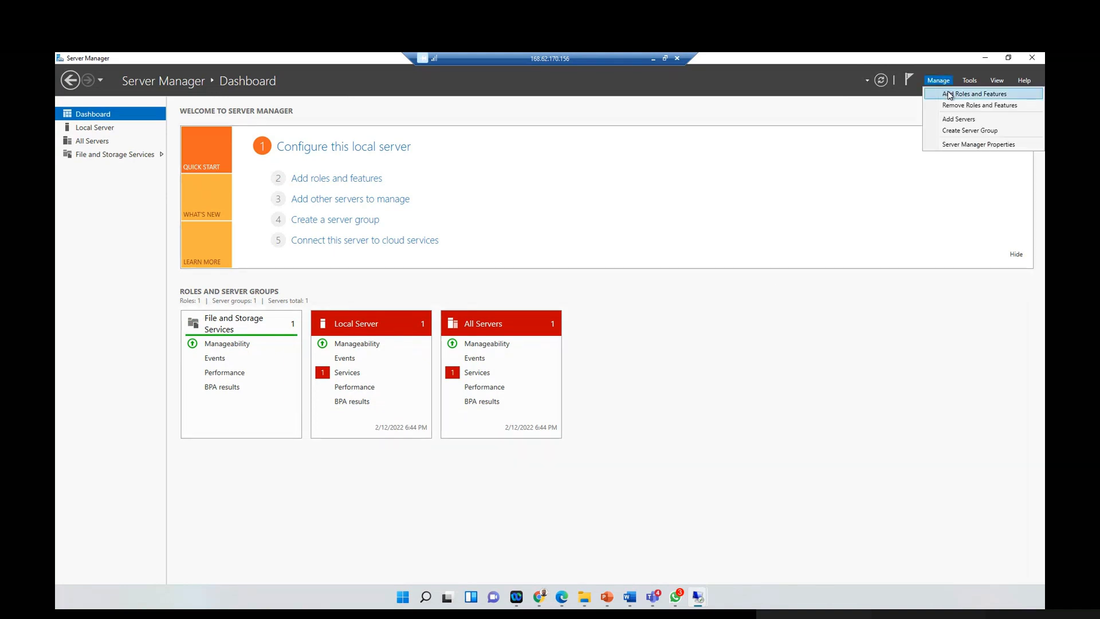
Step: Start a role-based install on Web-Prod, selecting Web Server (IIS) with its required features
{"action": "left_click", "coordinate": [951, 94]}
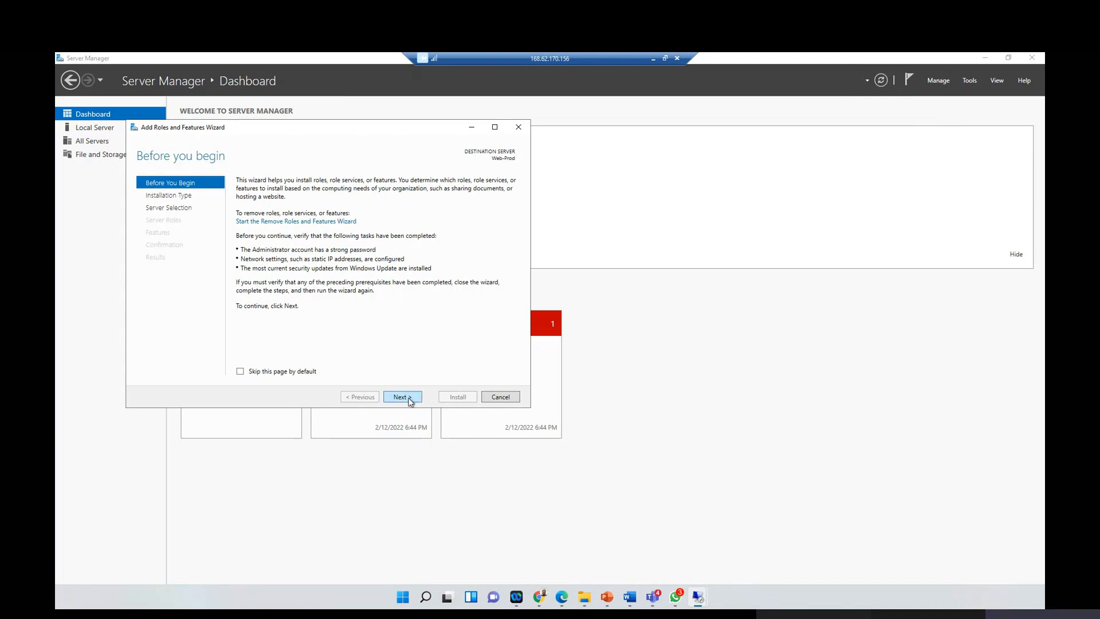
{"action": "left_click", "coordinate": [410, 400]}
{"action": "left_click", "coordinate": [409, 400]}
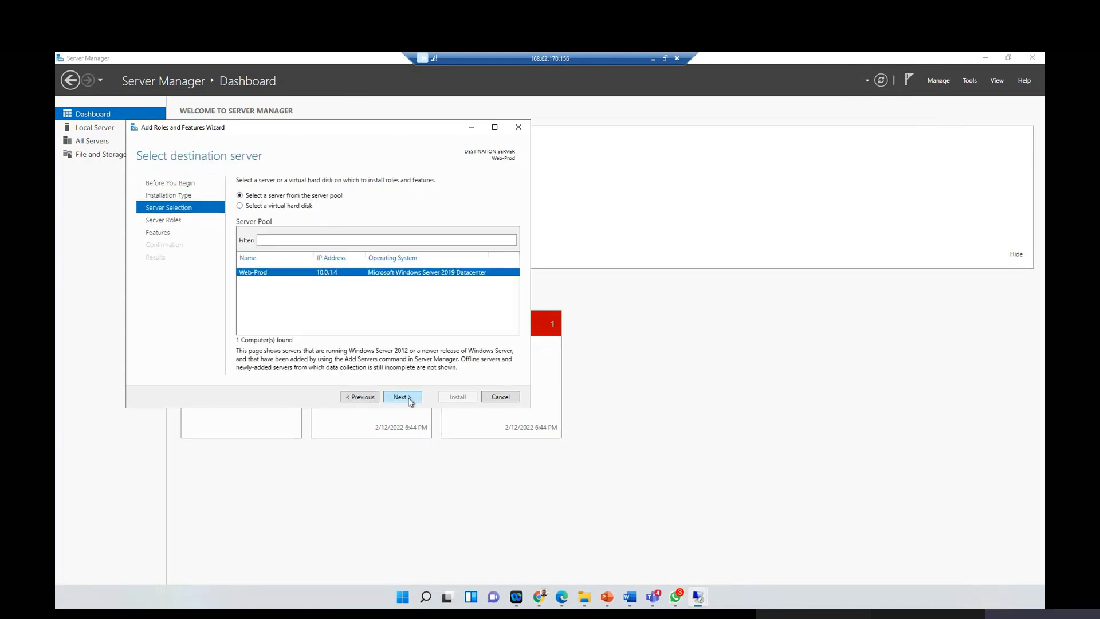
{"action": "left_click", "coordinate": [409, 399]}
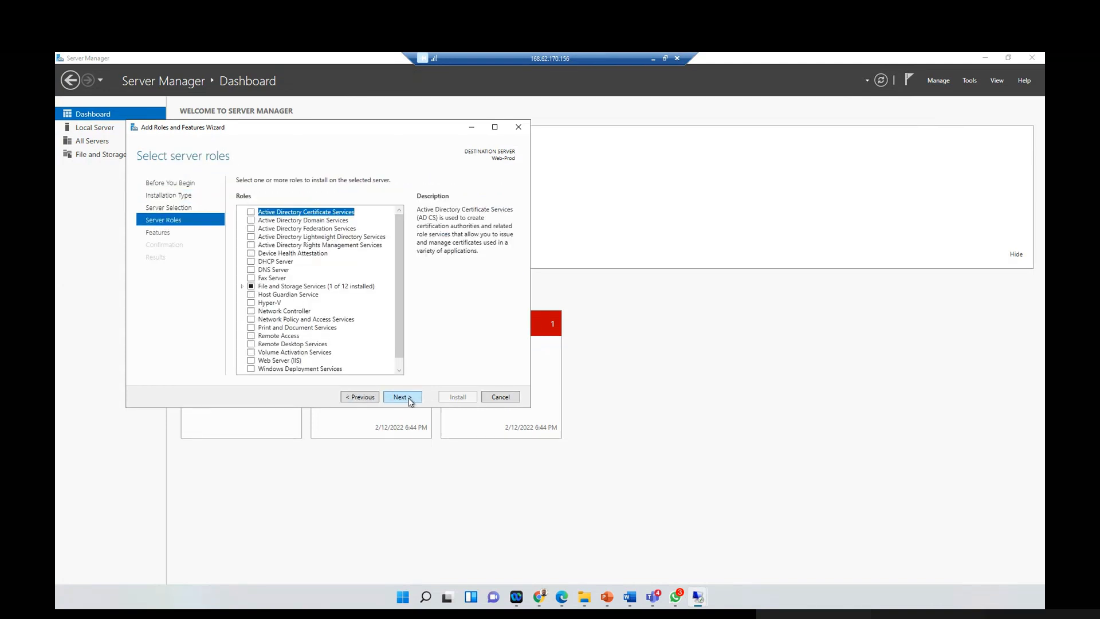
{"action": "left_click", "coordinate": [400, 367]}
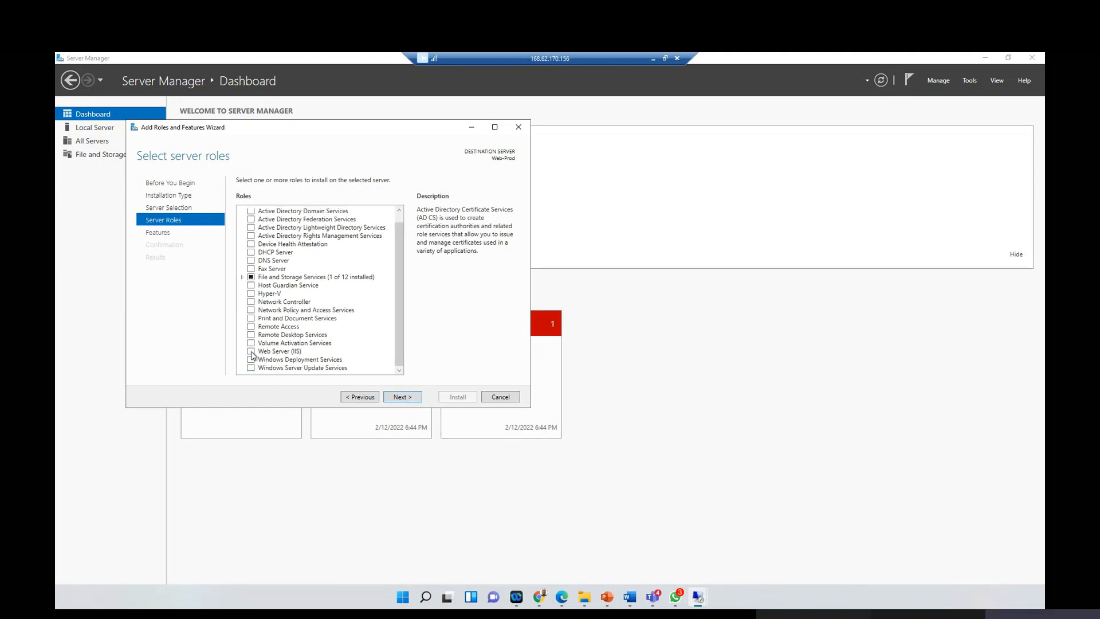
{"action": "left_click", "coordinate": [251, 352]}
{"action": "left_click", "coordinate": [371, 351]}
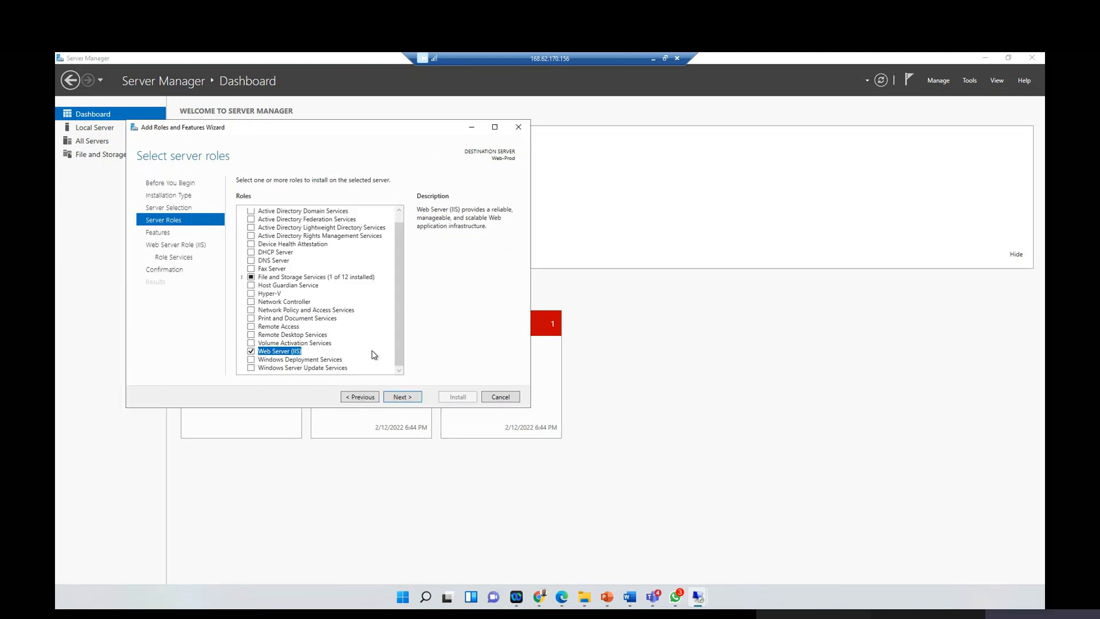
Step: Accept the default features and IIS role services, then begin the installation
{"action": "left_click", "coordinate": [400, 398]}
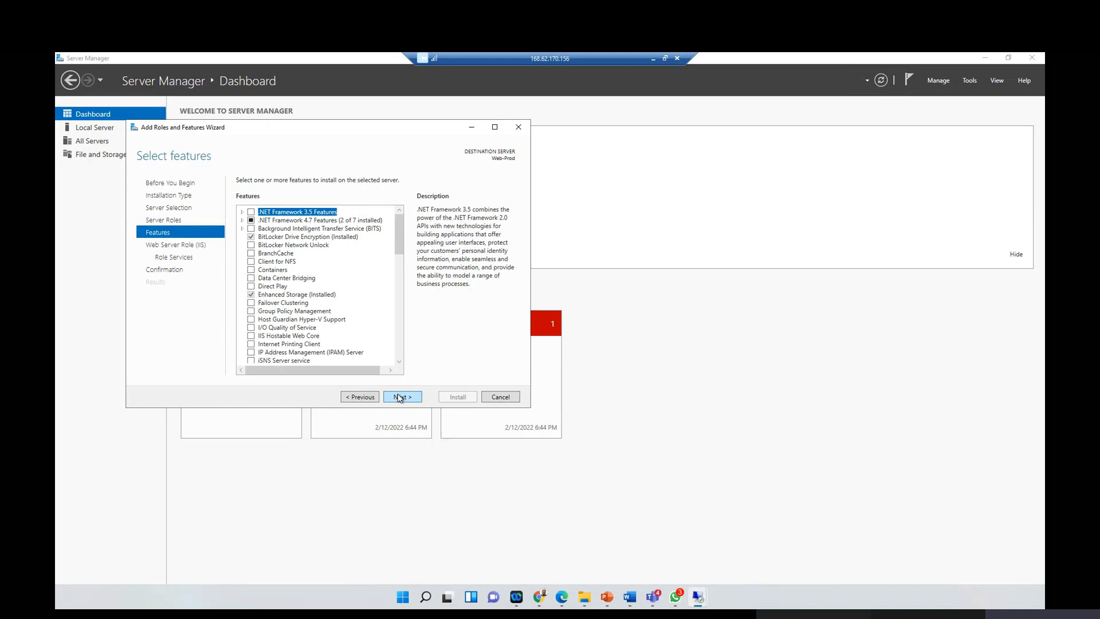
{"action": "left_click", "coordinate": [400, 397]}
{"action": "left_click", "coordinate": [400, 397]}
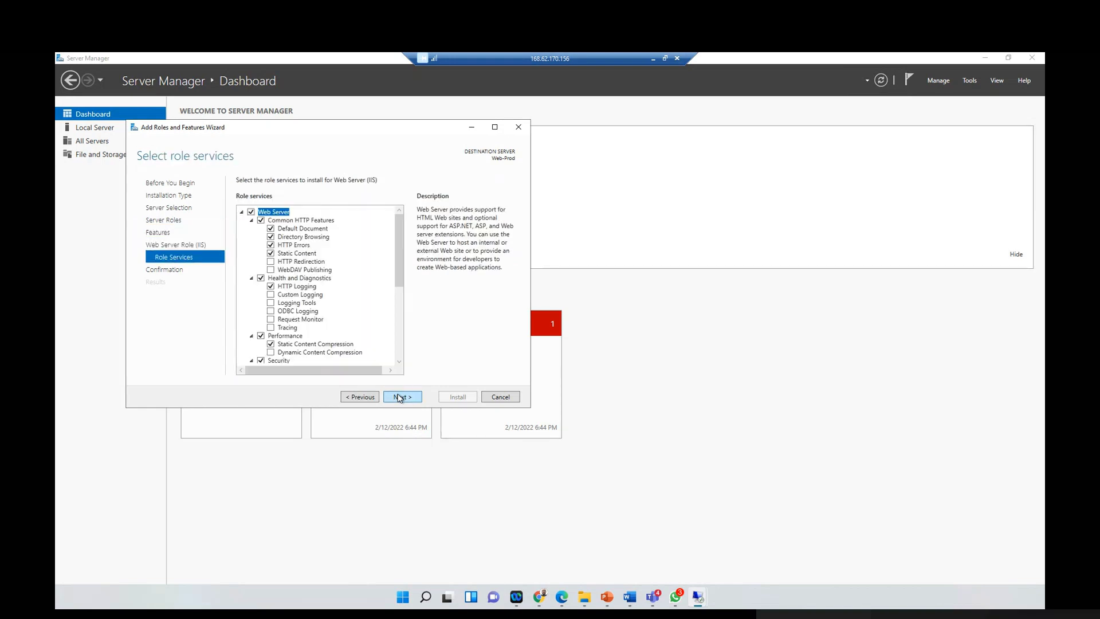
{"action": "left_click", "coordinate": [400, 397]}
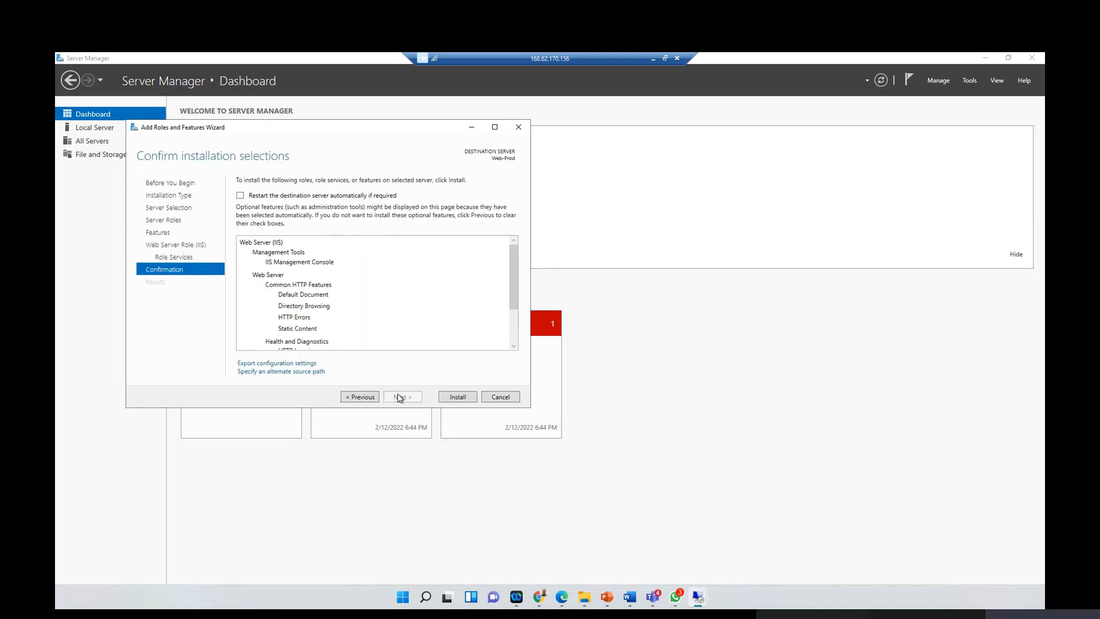
{"action": "left_click", "coordinate": [462, 397]}
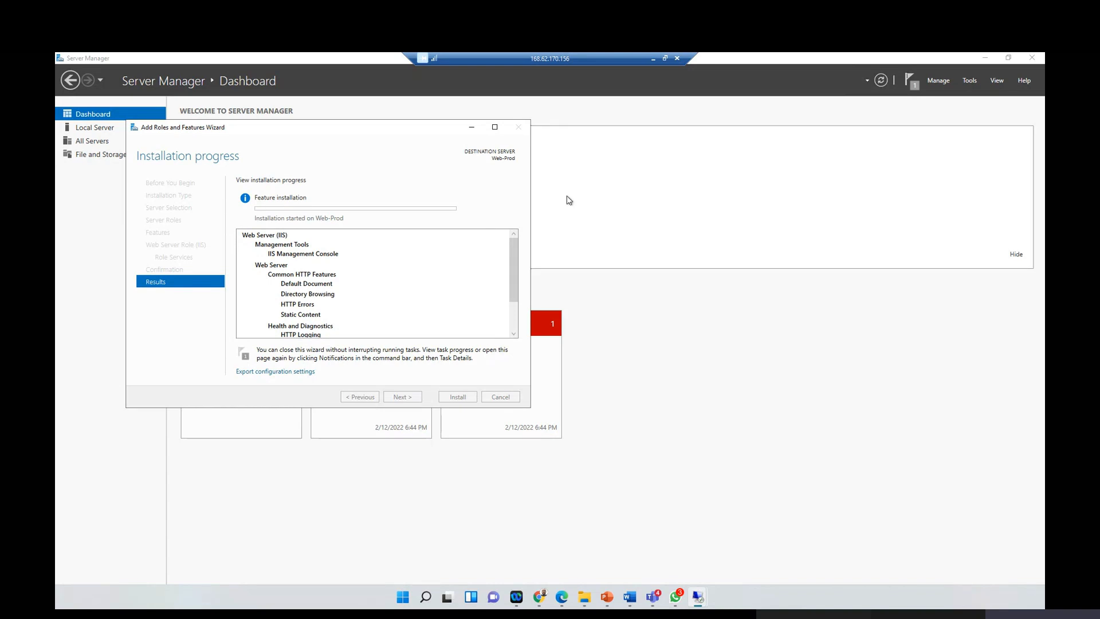
{"action": "left_click", "coordinate": [664, 59]}
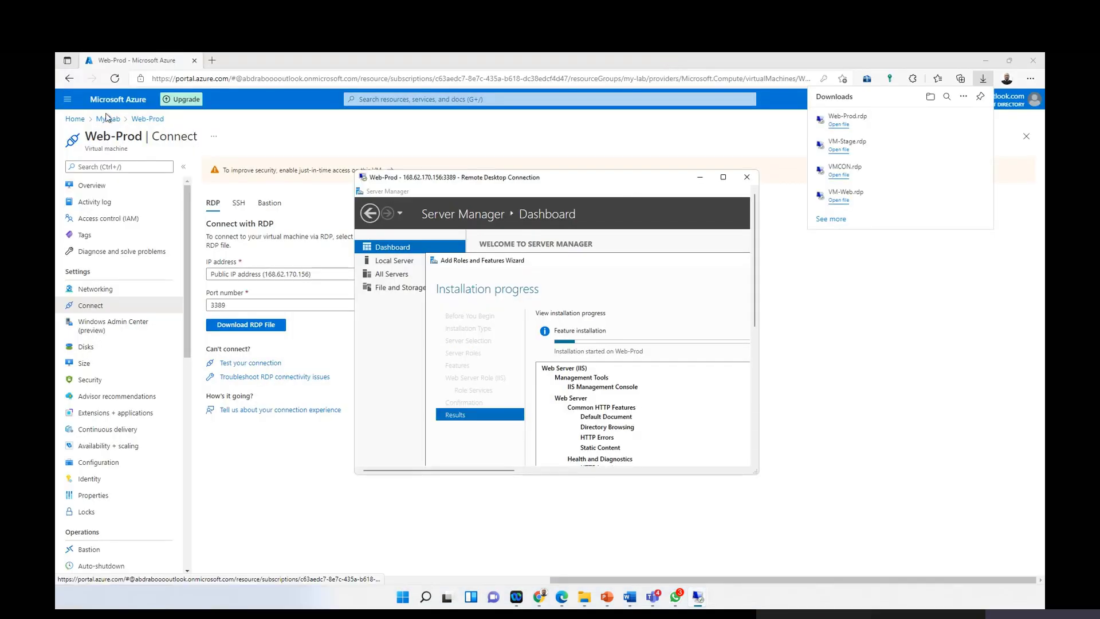
Step: Bring the Web-Prod session forward full-screen and close the wizard after IIS installs successfully
{"action": "left_click", "coordinate": [75, 119]}
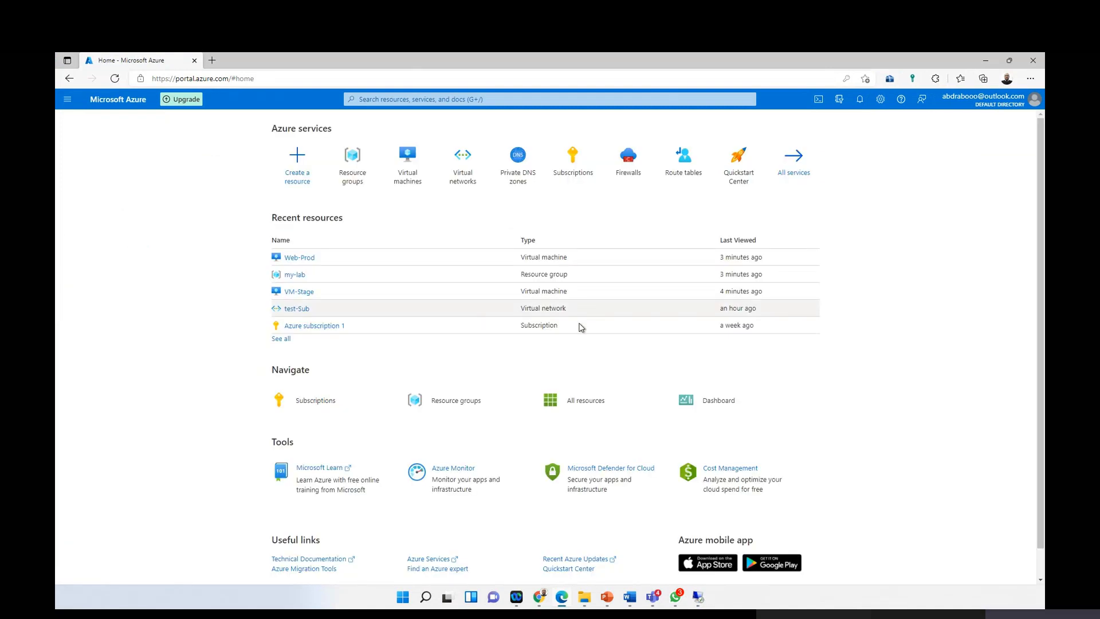
{"action": "left_click", "coordinate": [698, 597]}
{"action": "left_click", "coordinate": [738, 545]}
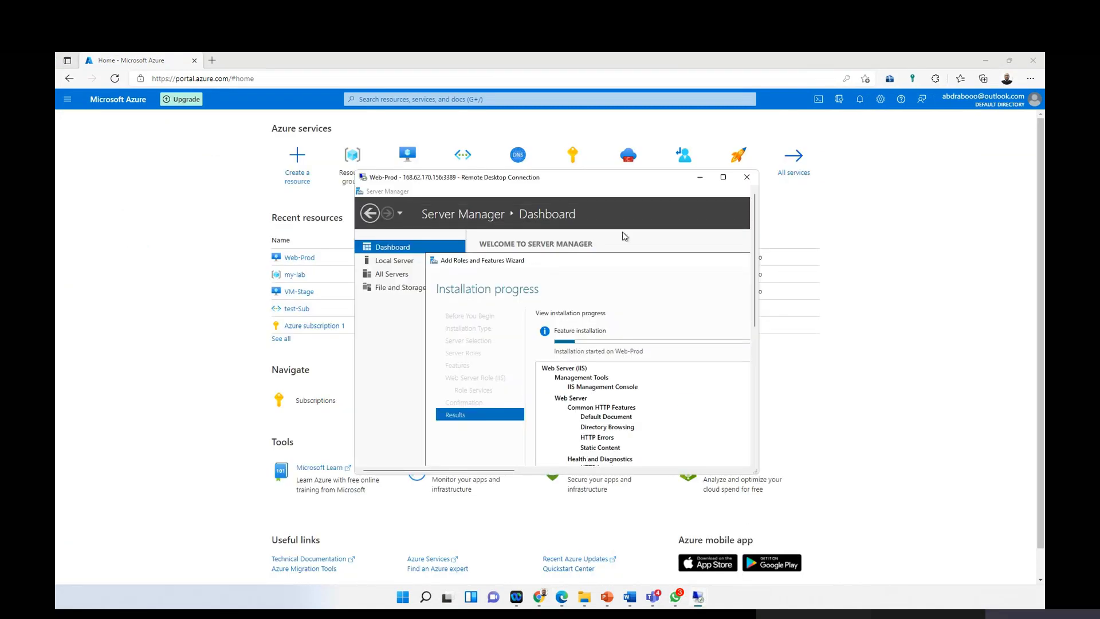
{"action": "left_click_drag", "start_coordinate": [646, 186], "coordinate": [796, 219]}
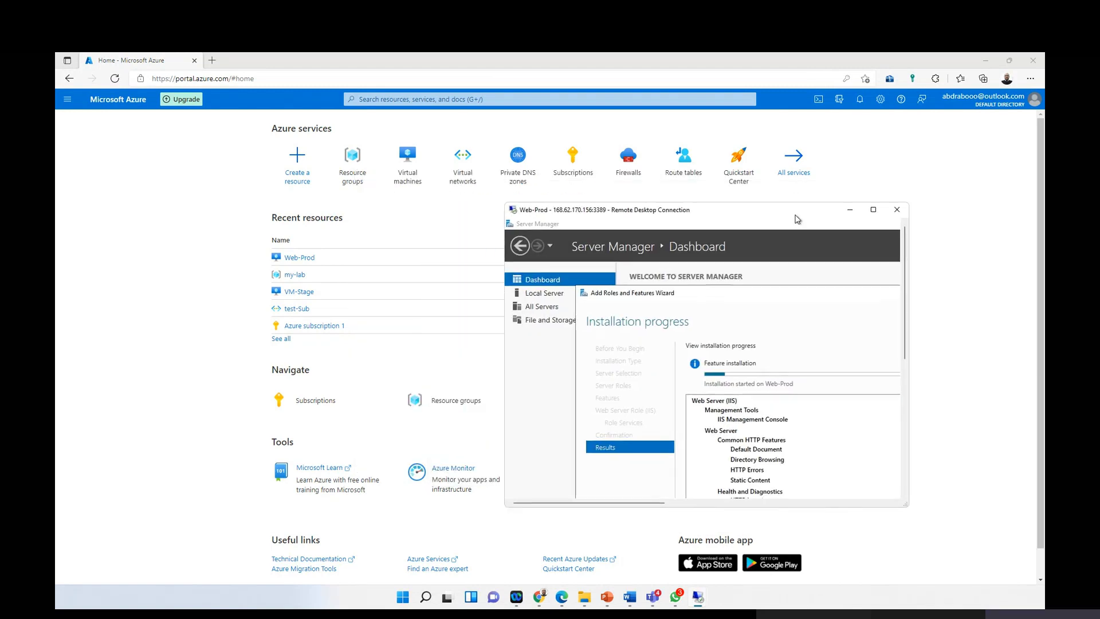
{"action": "left_click", "coordinate": [873, 210]}
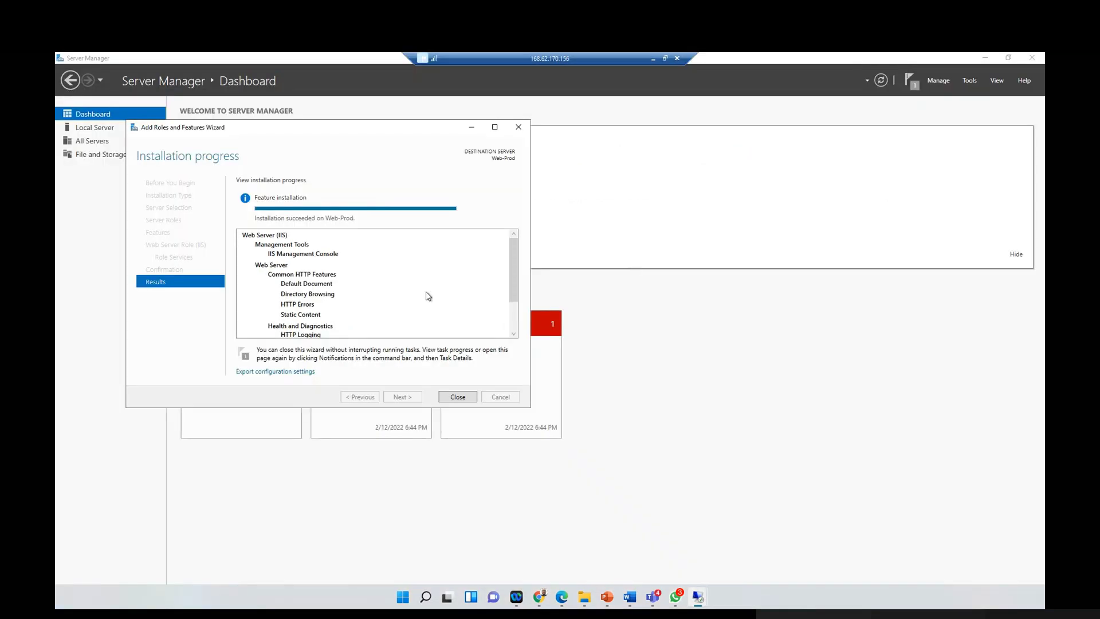
{"action": "left_click", "coordinate": [457, 397]}
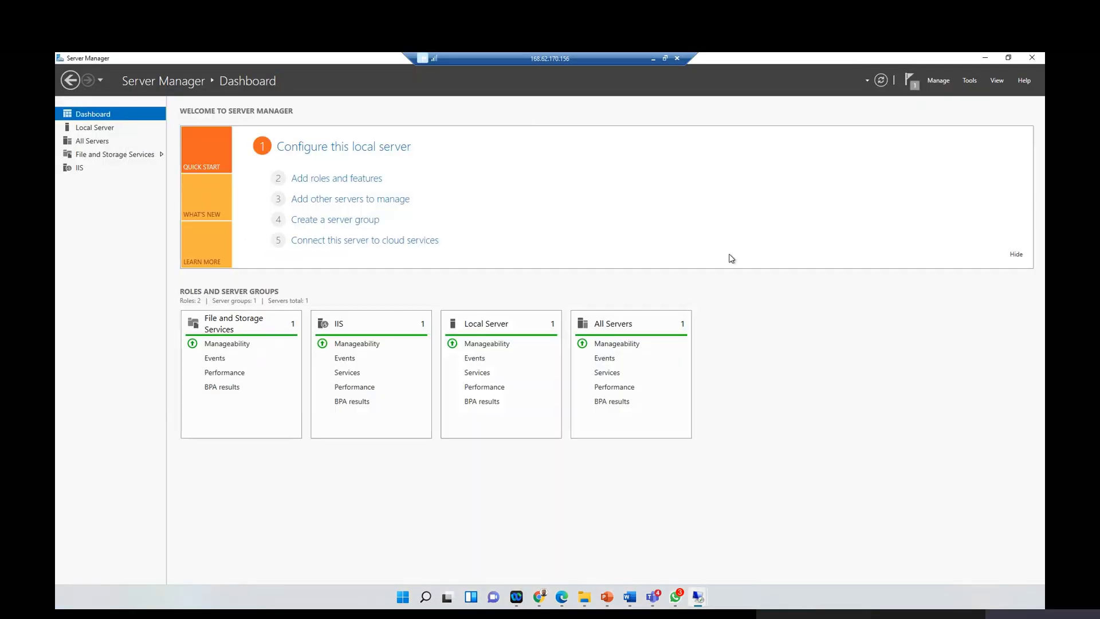
{"action": "left_click", "coordinate": [1009, 58]}
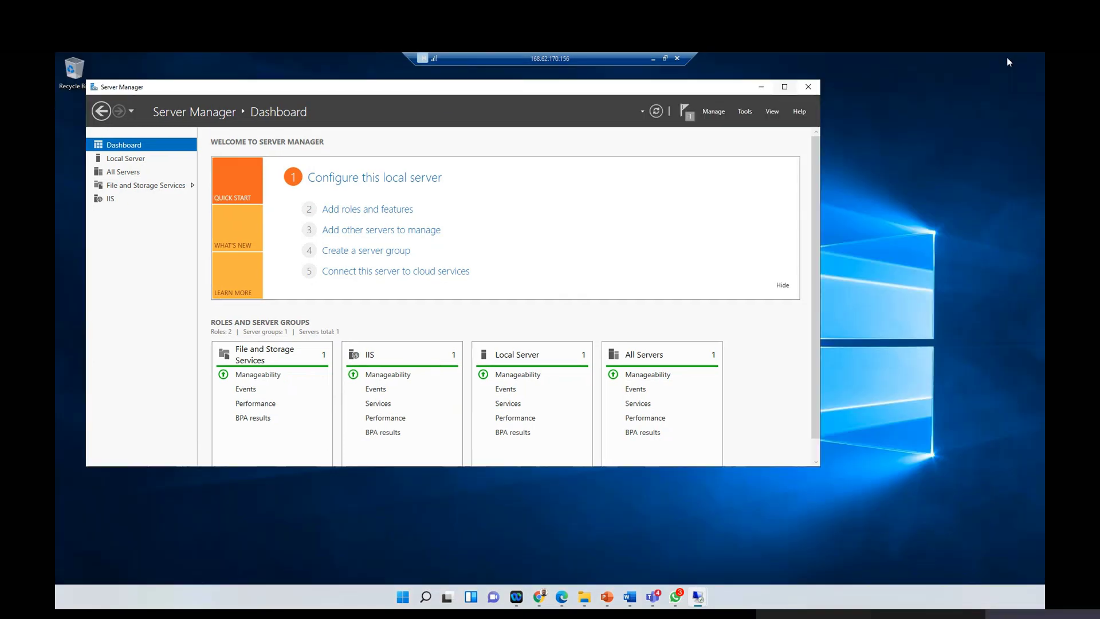
{"action": "left_click", "coordinate": [665, 58]}
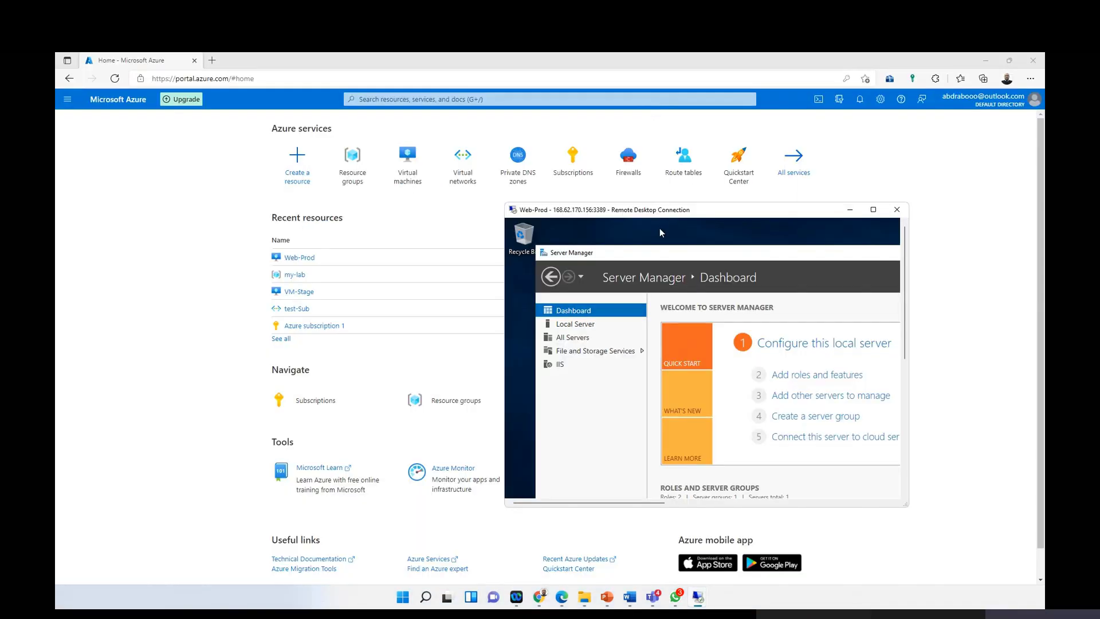
Step: Open Web-Prod's overview from Recent resources and copy its private IP 10.0.1.4
{"action": "left_click", "coordinate": [299, 258]}
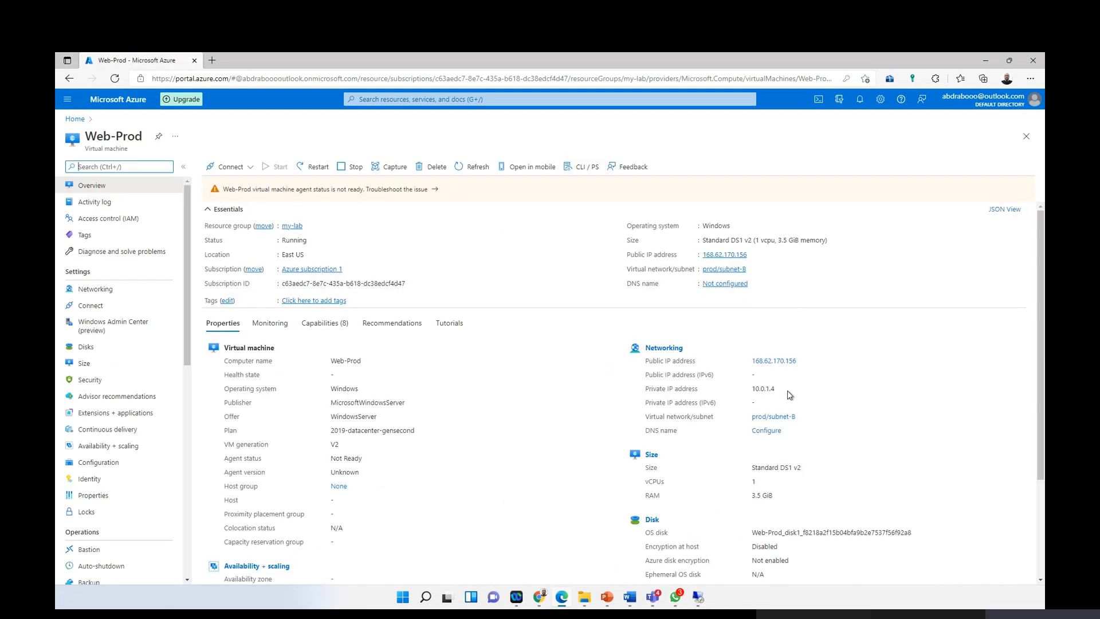
{"action": "left_click_drag", "start_coordinate": [775, 392], "coordinate": [759, 389]}
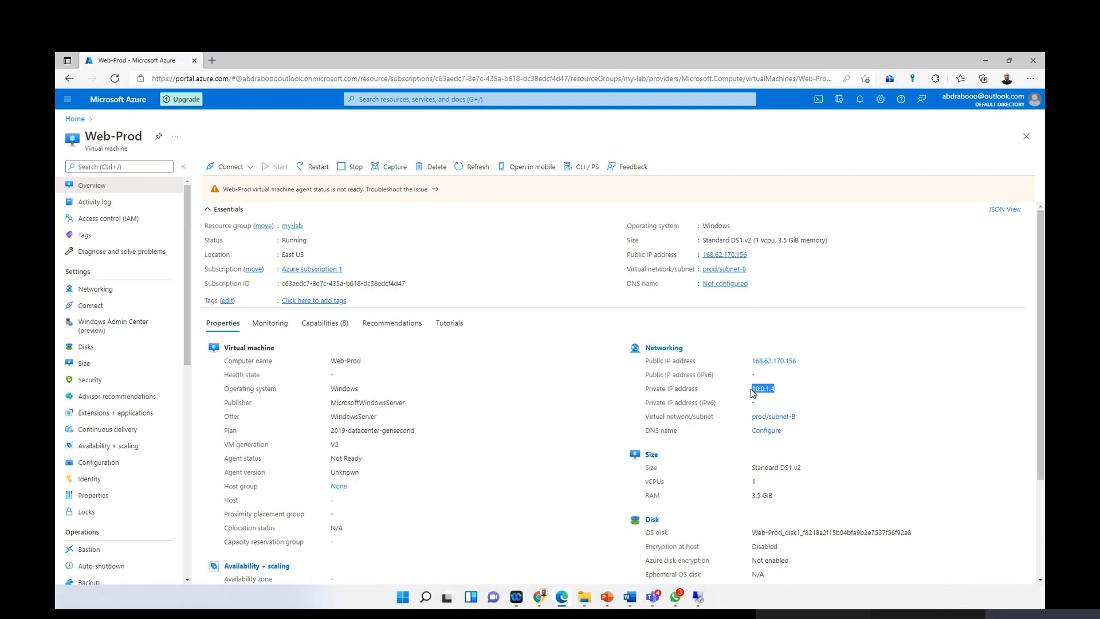
{"action": "right_click", "coordinate": [762, 391]}
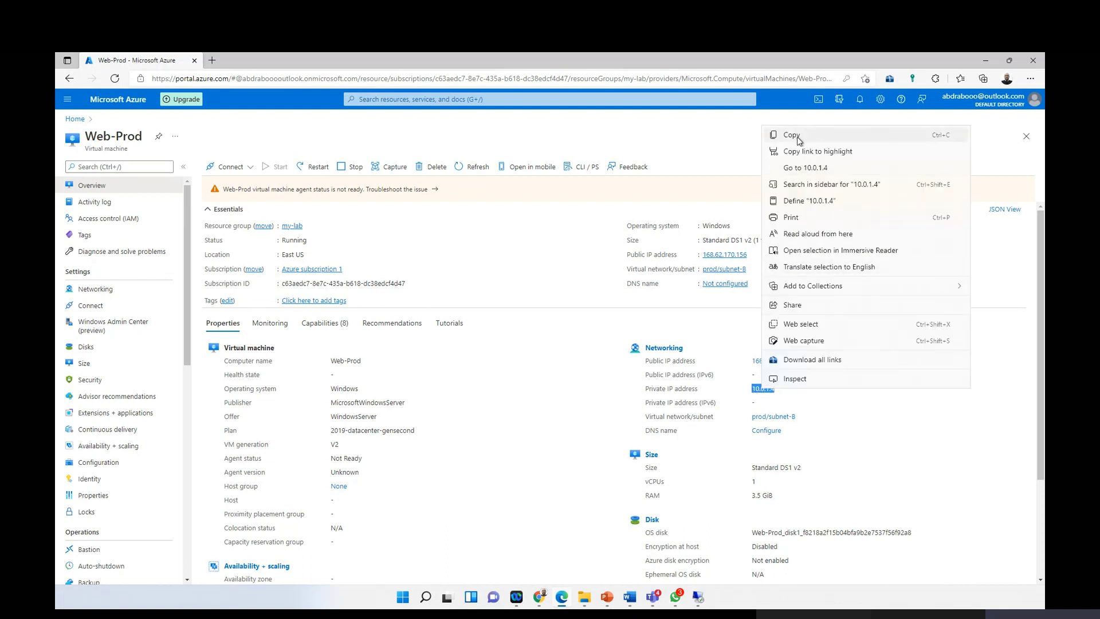
{"action": "left_click", "coordinate": [797, 136]}
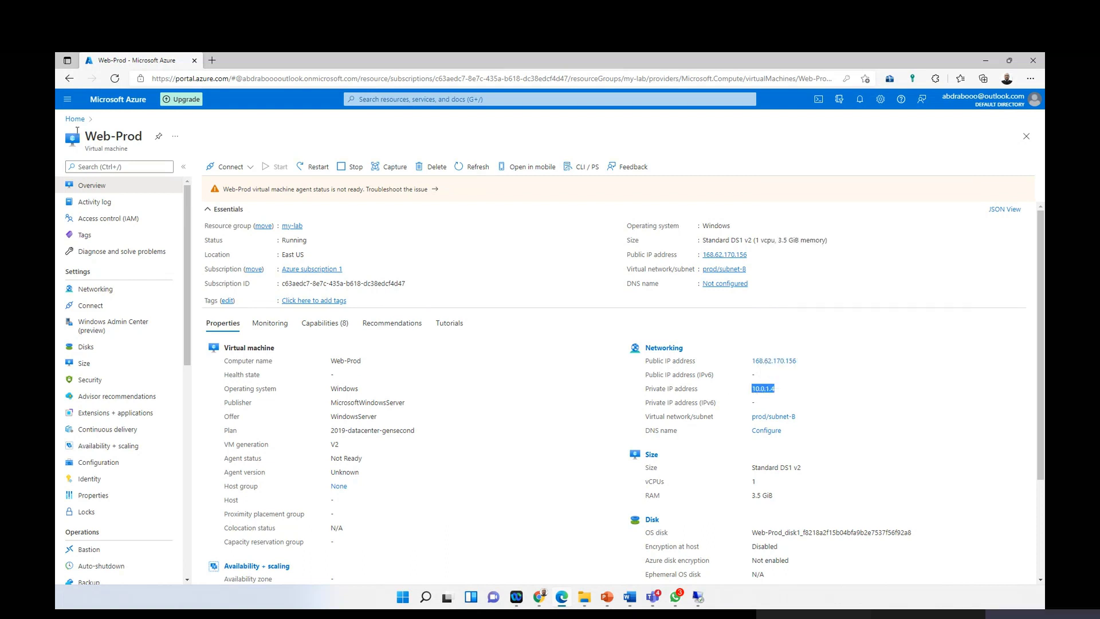
{"action": "left_click", "coordinate": [698, 596]}
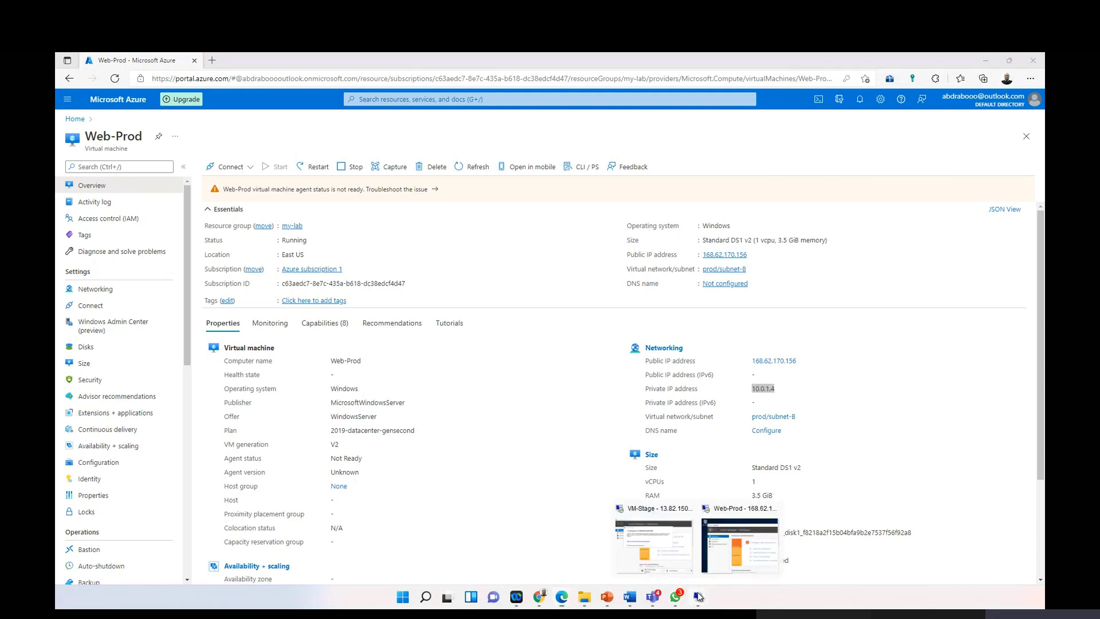
Step: Bring up the VM-Stage session, answer its network discovery prompt and dismiss the Windows Admin Center message
{"action": "left_click", "coordinate": [673, 557]}
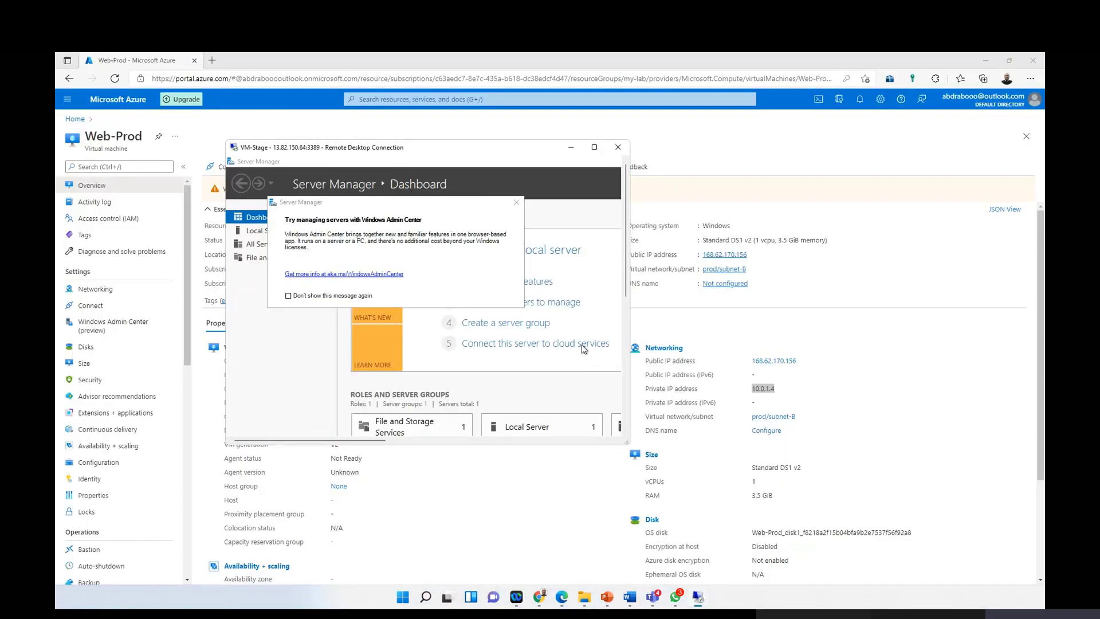
{"action": "left_click", "coordinate": [594, 147]}
{"action": "left_click", "coordinate": [947, 243]}
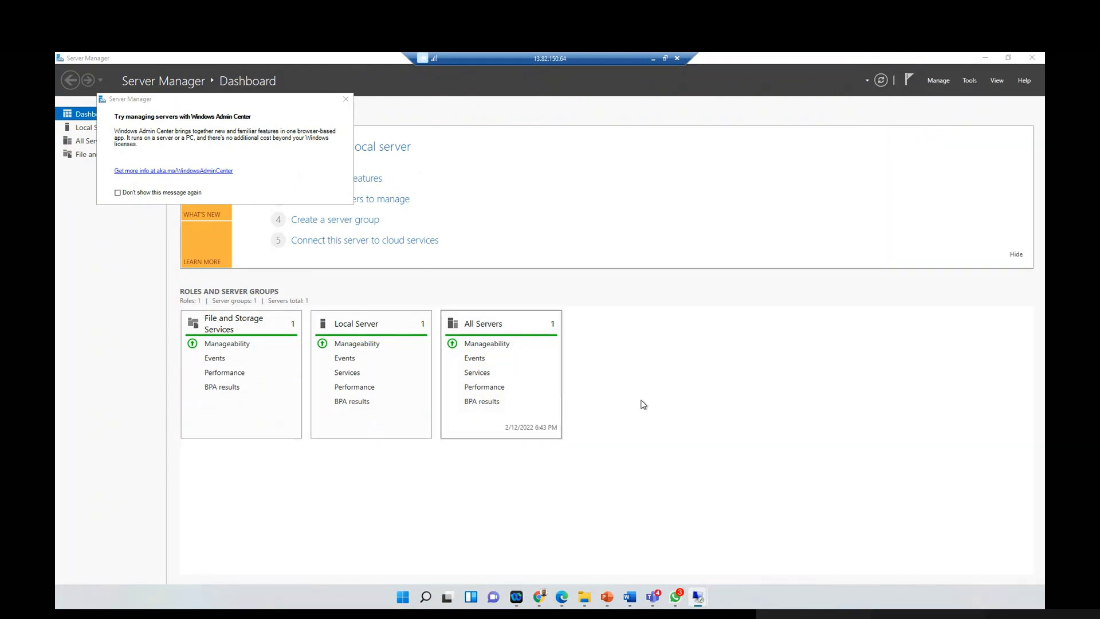
{"action": "left_click", "coordinate": [1009, 58]}
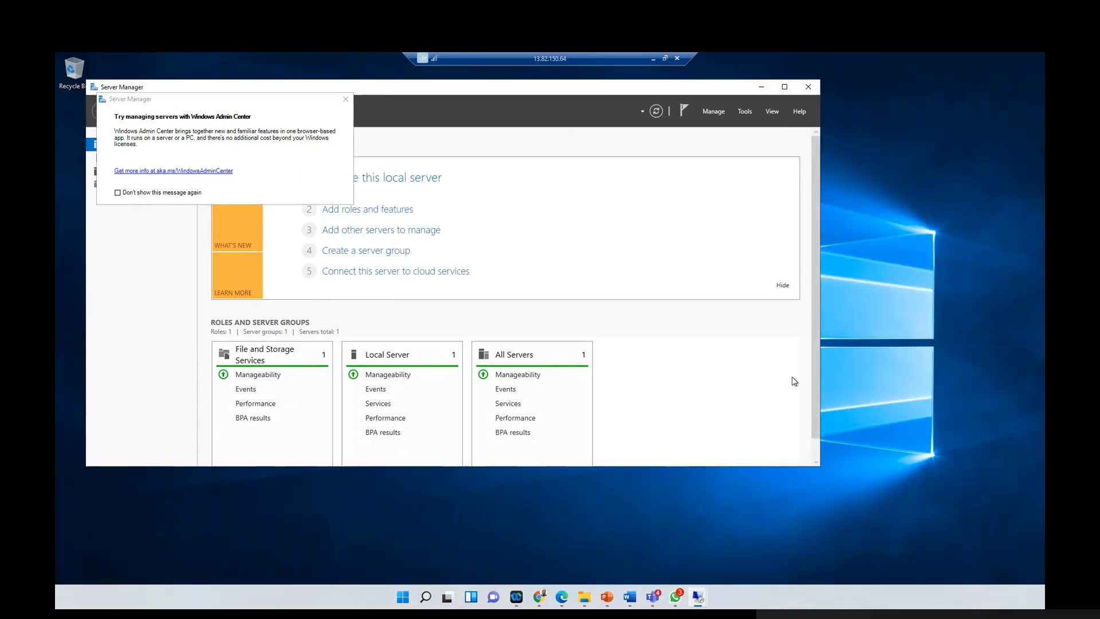
{"action": "scroll", "coordinate": [817, 450], "scroll_direction": "down", "scroll_amount": 1}
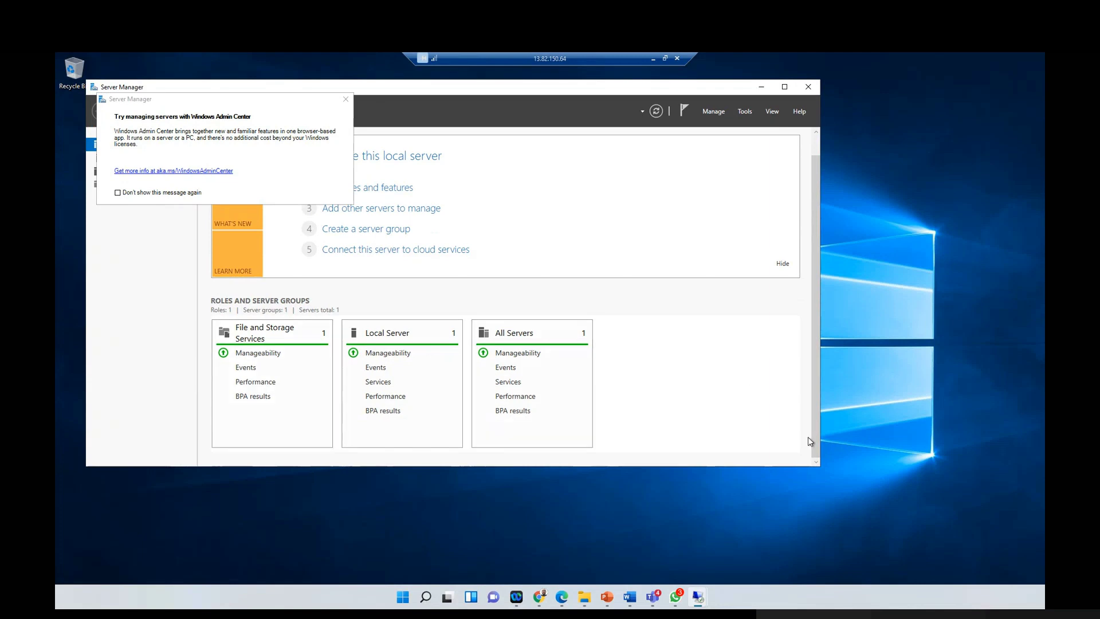
{"action": "left_click", "coordinate": [461, 158]}
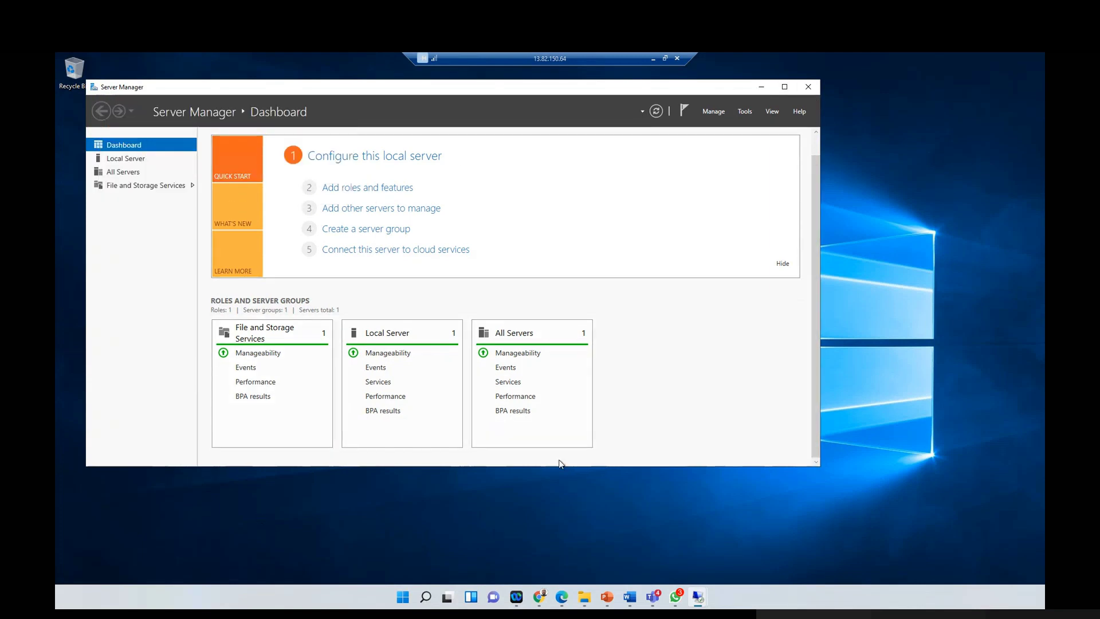
{"action": "left_click", "coordinate": [665, 58]}
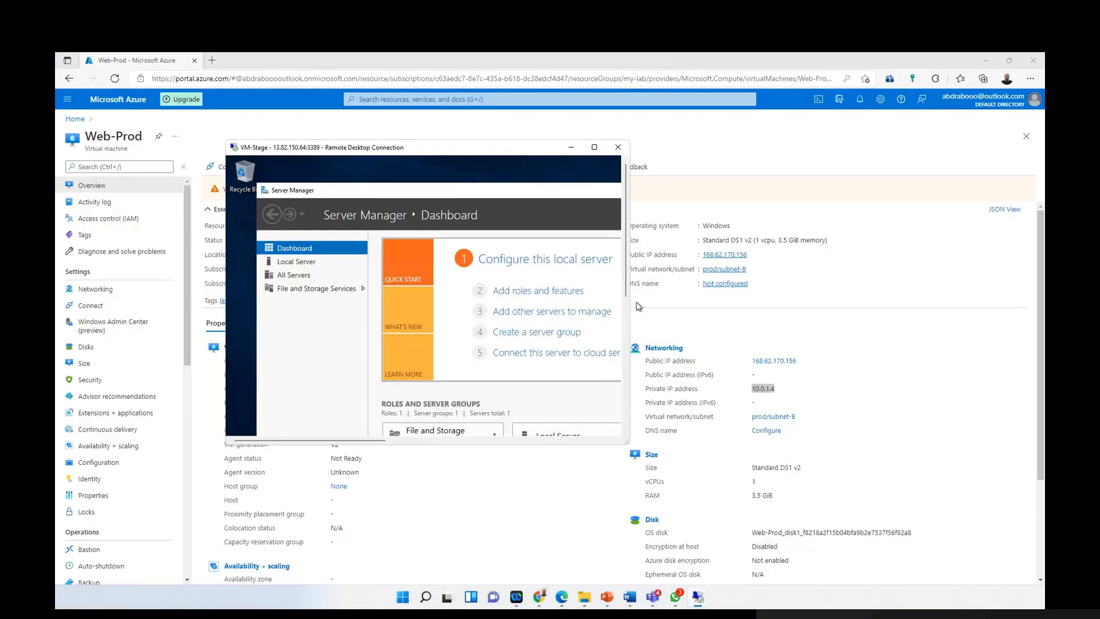
{"action": "left_click_drag", "start_coordinate": [624, 277], "coordinate": [624, 413]}
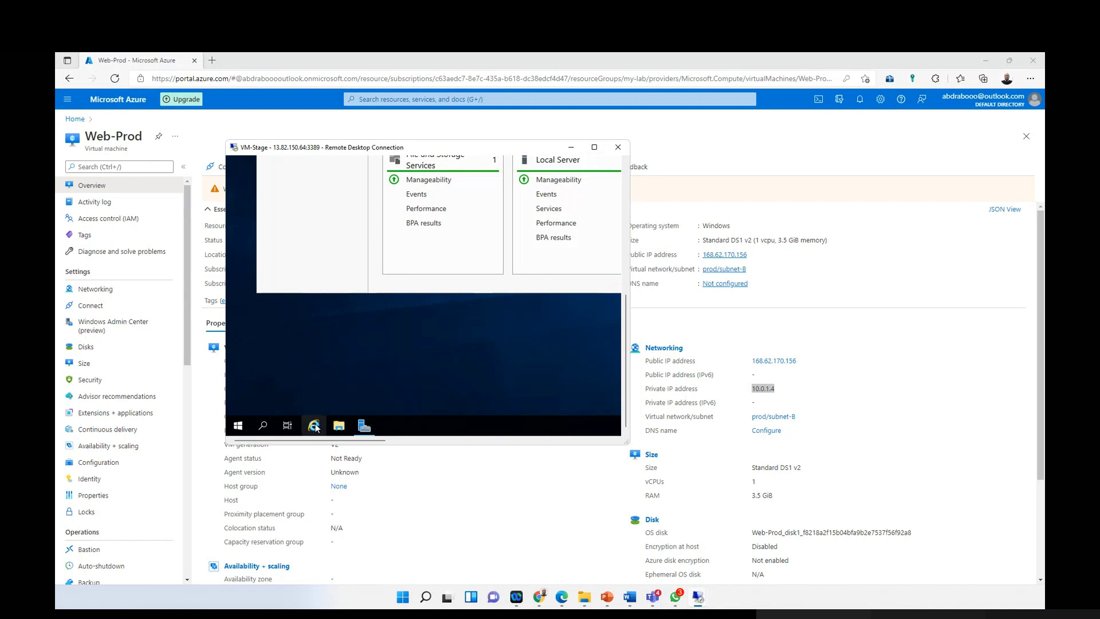
Step: Launch Internet Explorer from VM-Stage's taskbar
{"action": "left_click", "coordinate": [314, 426]}
{"action": "left_click", "coordinate": [594, 148]}
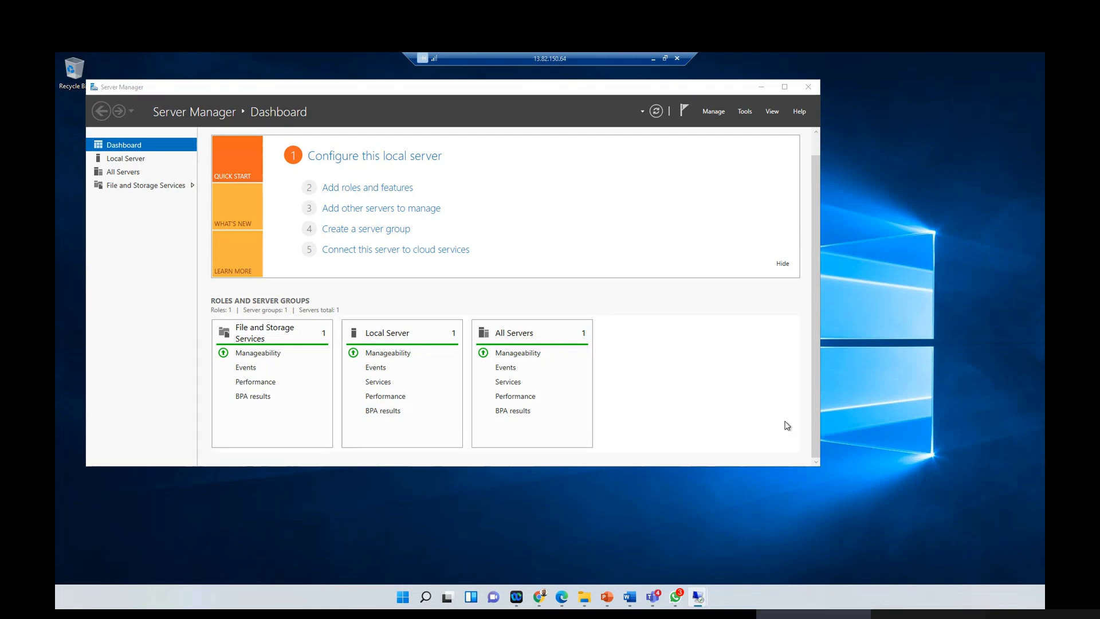
{"action": "left_click", "coordinate": [665, 58]}
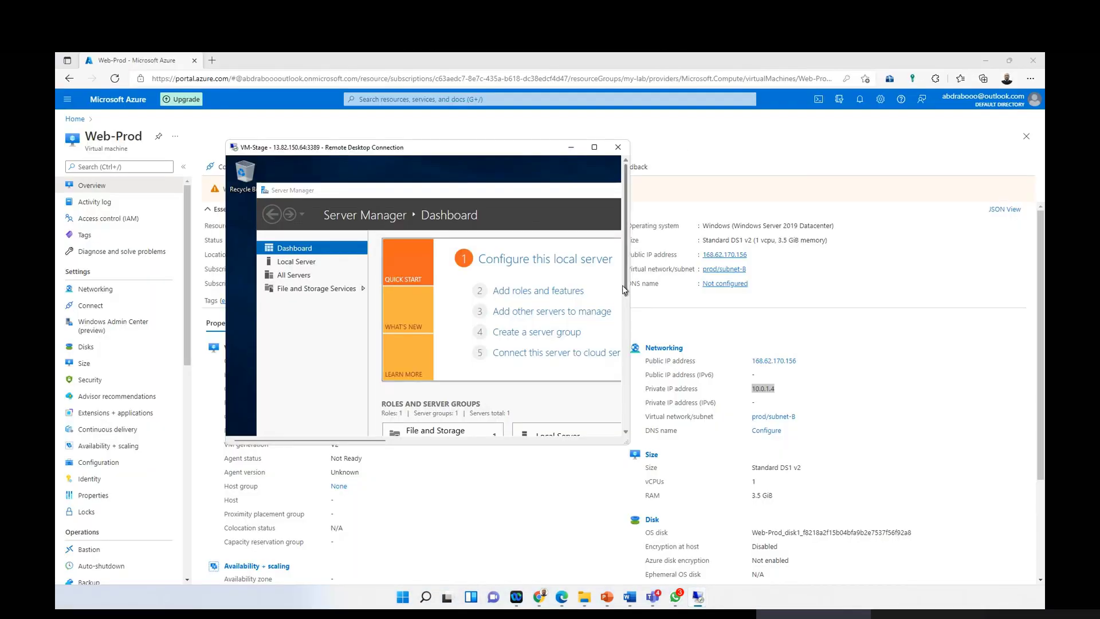
{"action": "scroll", "coordinate": [625, 229], "scroll_direction": "down", "scroll_amount": 5}
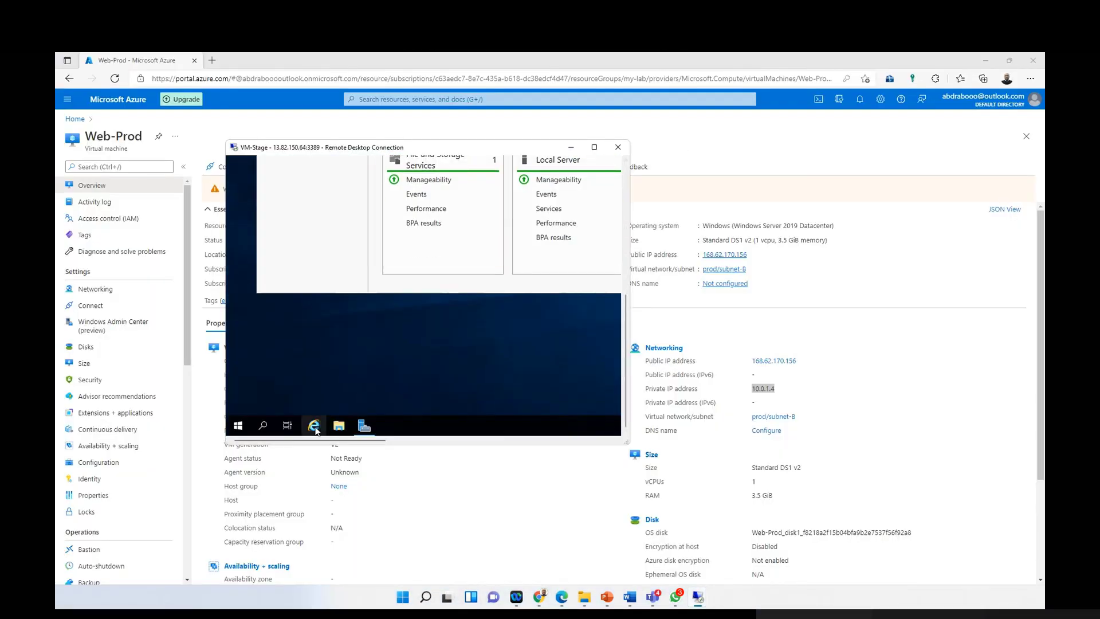
{"action": "left_click", "coordinate": [314, 428]}
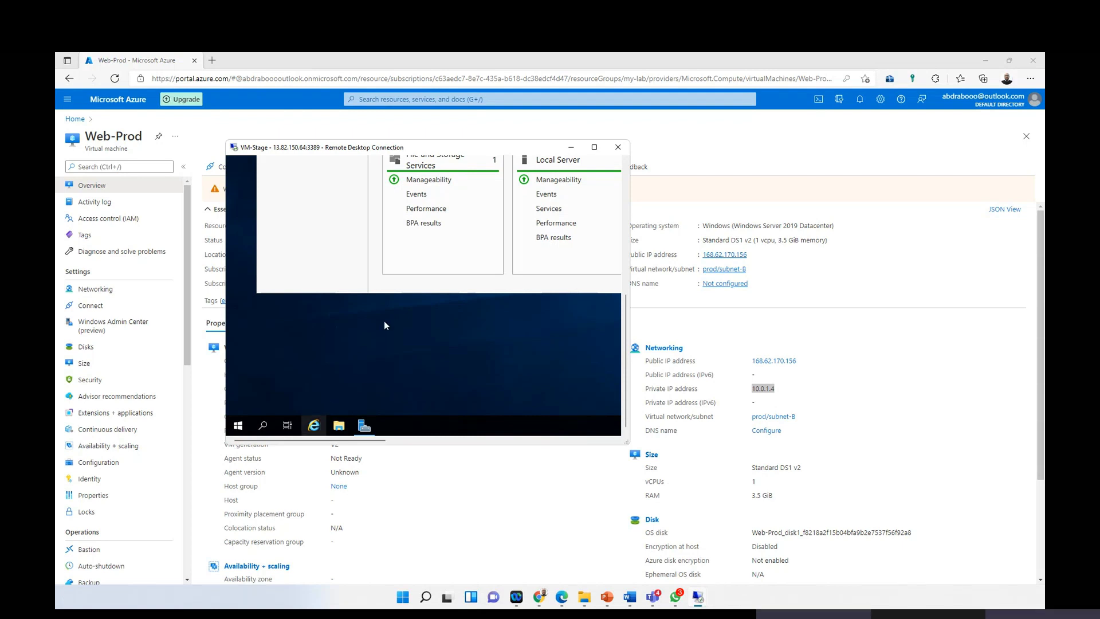
Step: Open VM-Stage's app list and let Internet Explorer load a blank page in a full-screen session
{"action": "mouse_move", "coordinate": [625, 341]}
{"action": "left_mouse_down"}
{"action": "mouse_move", "coordinate": [627, 189]}
{"action": "mouse_move", "coordinate": [627, 338]}
{"action": "left_mouse_up"}
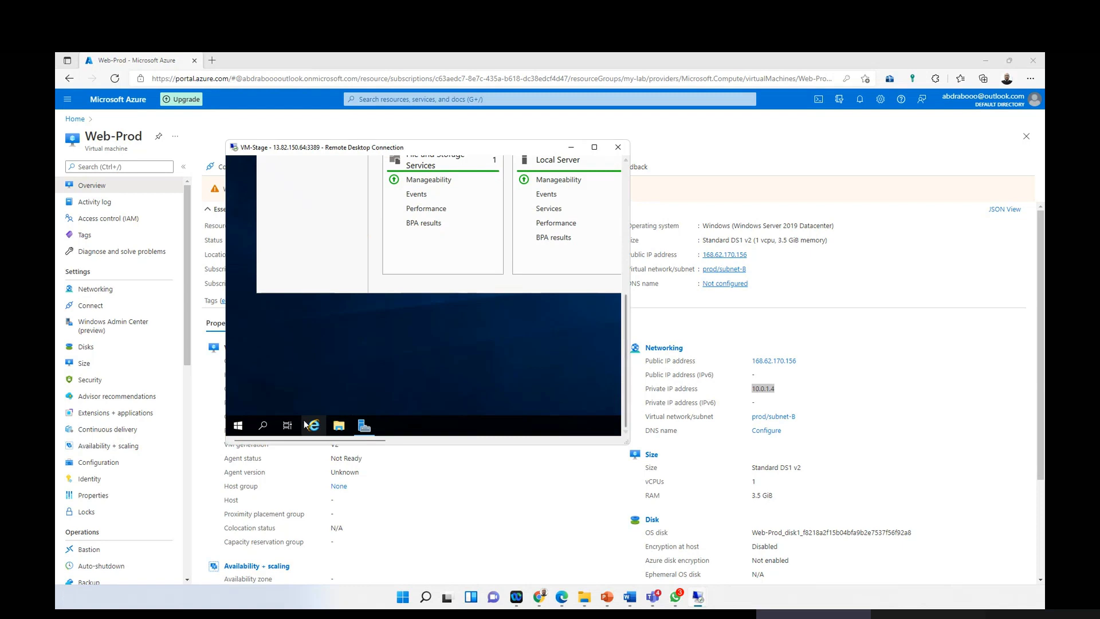
{"action": "left_click", "coordinate": [238, 426]}
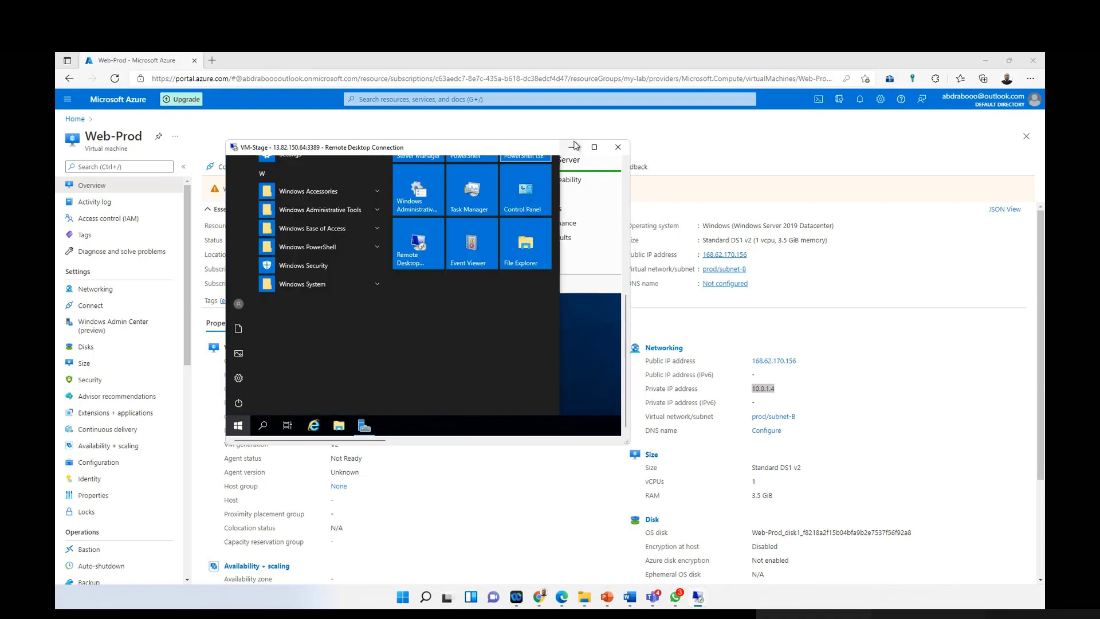
{"action": "left_click_drag", "start_coordinate": [628, 372], "coordinate": [628, 265]}
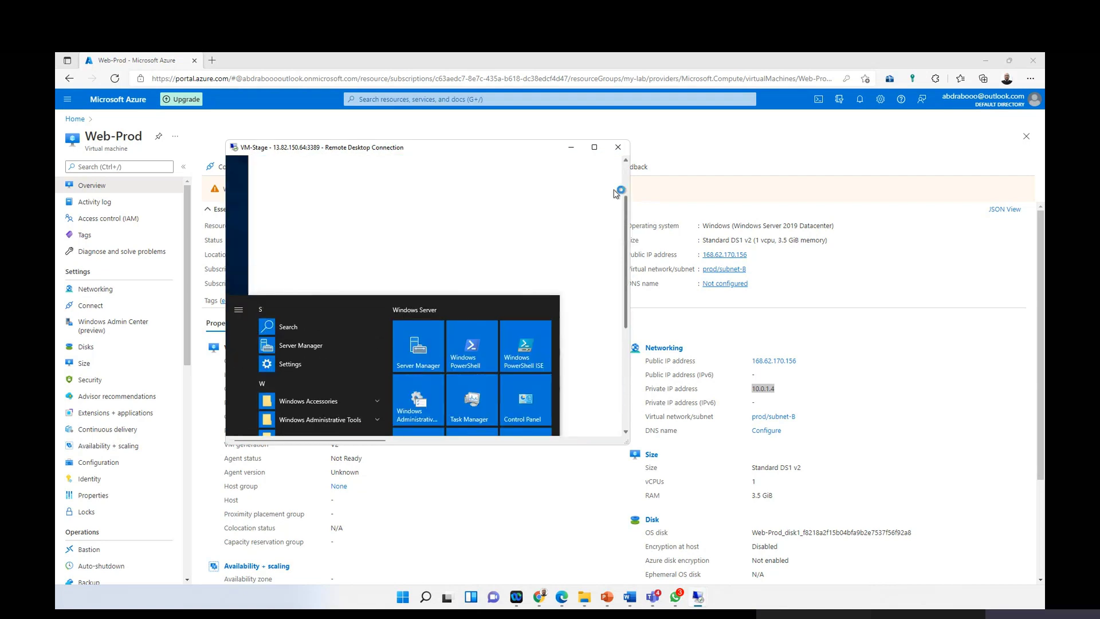
{"action": "left_click", "coordinate": [608, 148]}
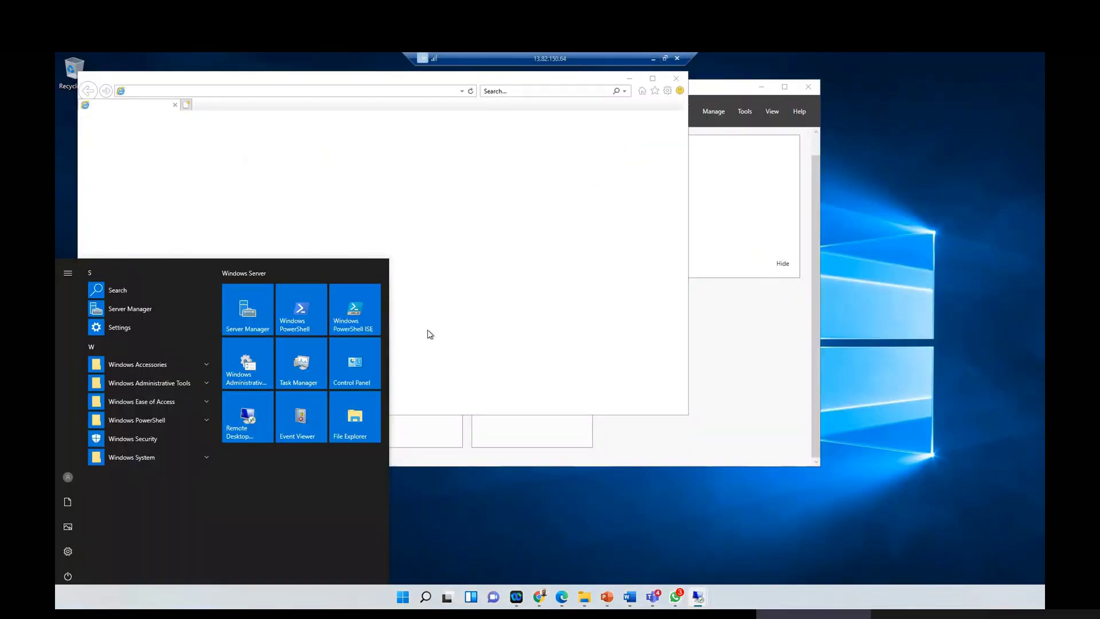